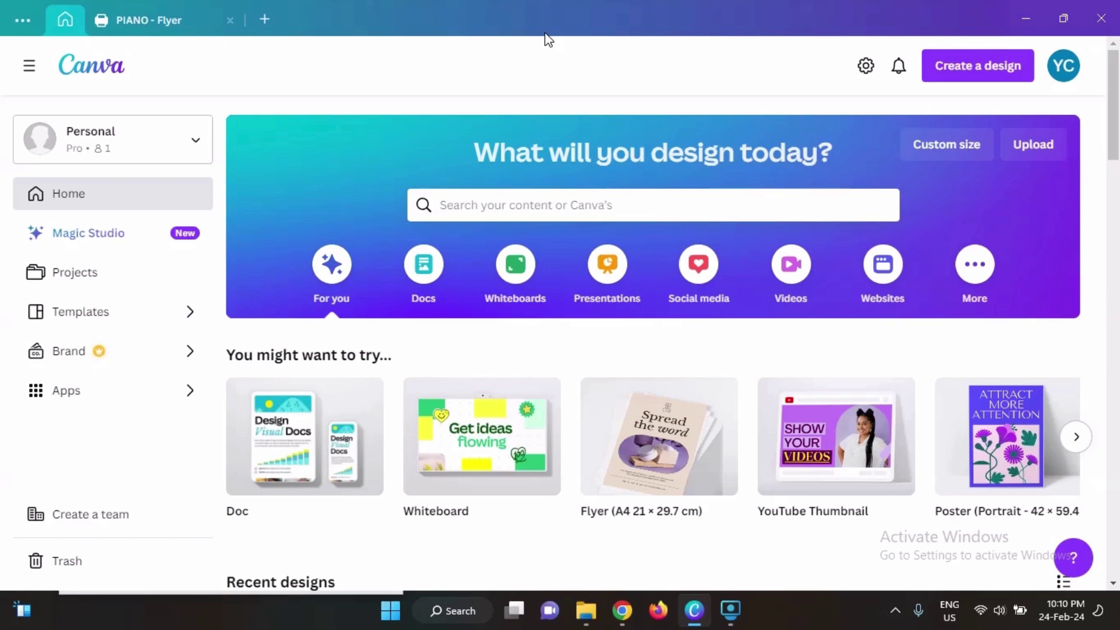
Step: Create a new custom-size design of 550 × 370 px and close the PIANO - Flyer design
left_click(965, 79)
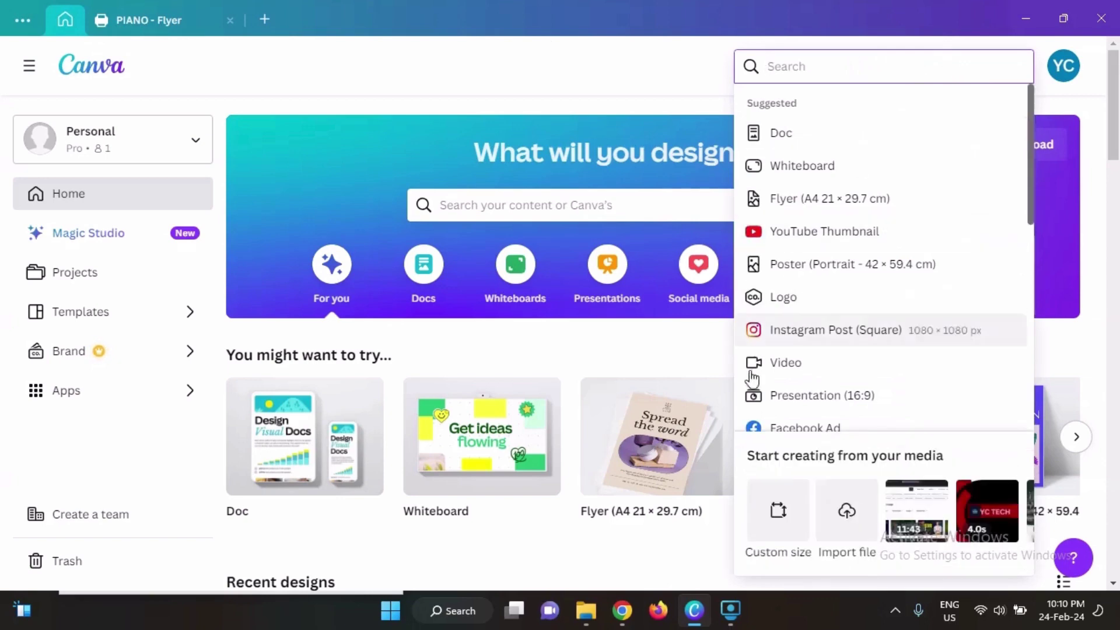
left_click(778, 512)
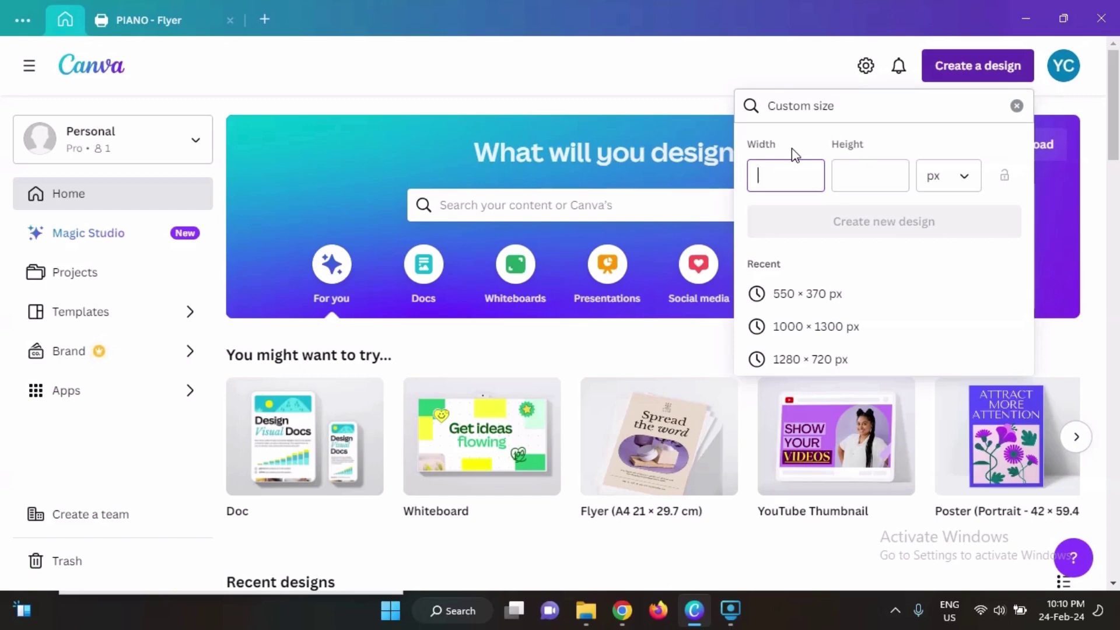
type("0")
key("Tab")
type("370")
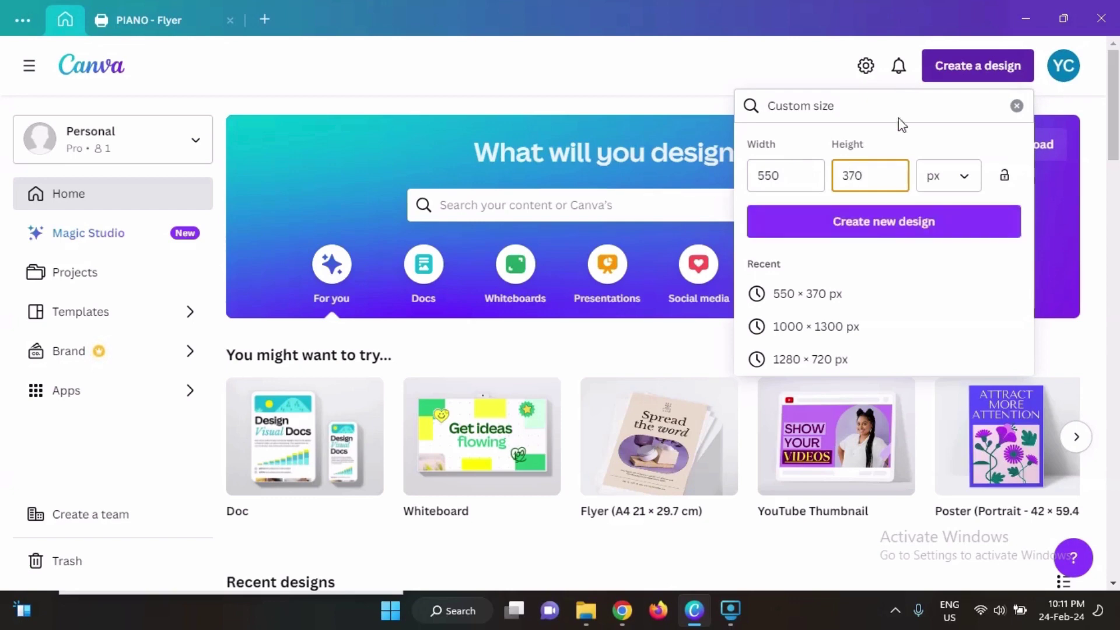
left_click(904, 227)
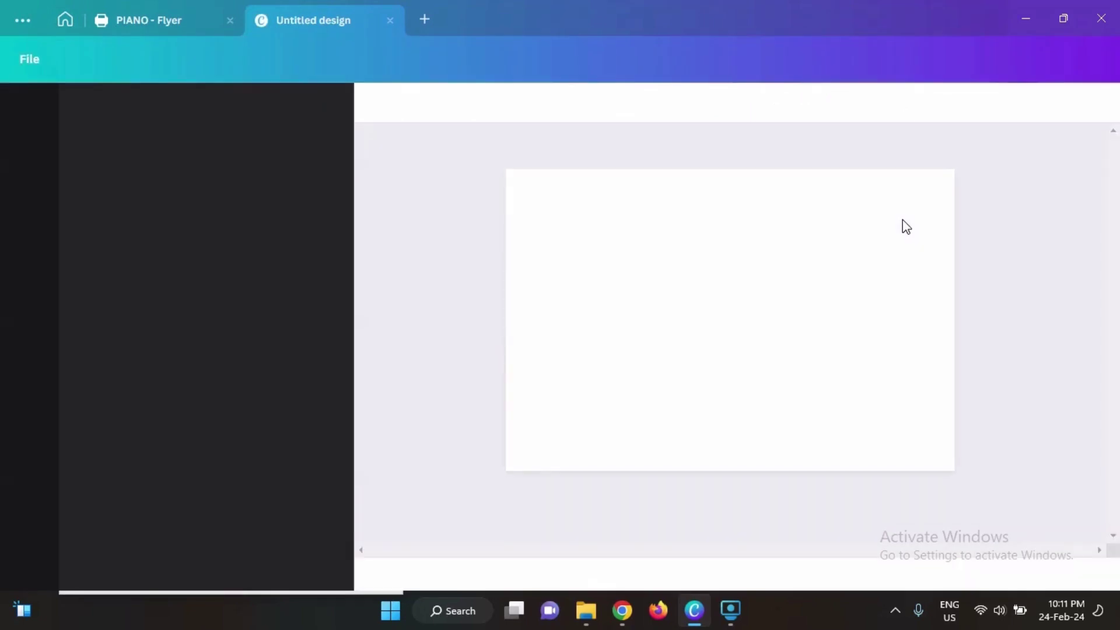
left_click(230, 20)
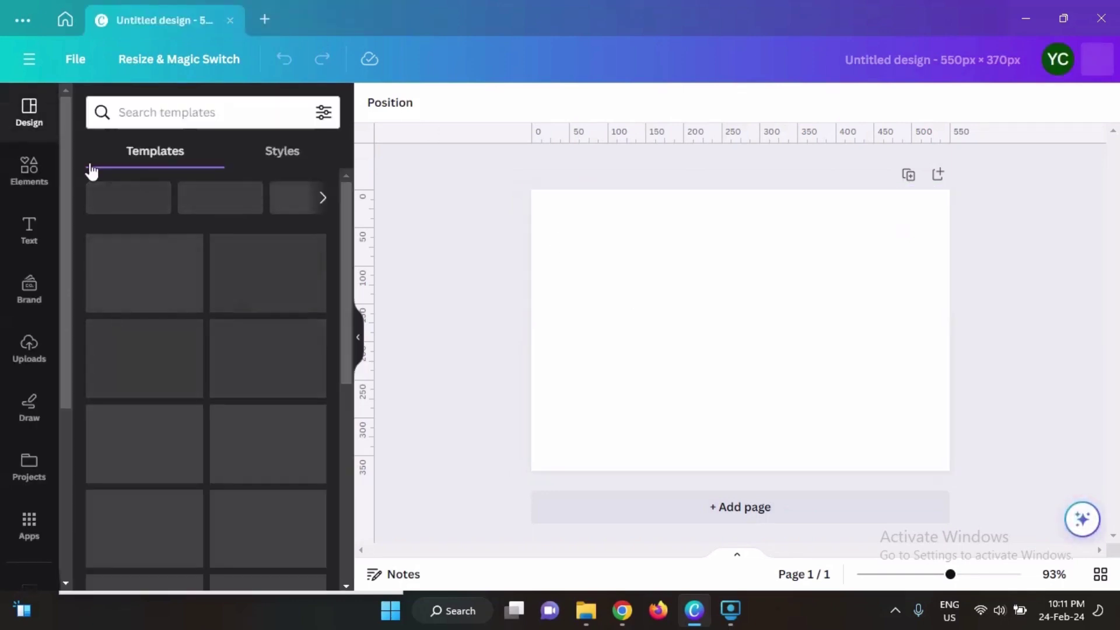
Step: Search the elements for "yellow" photos and add the plain yellow sunburst-ray photo to the page
left_click(39, 174)
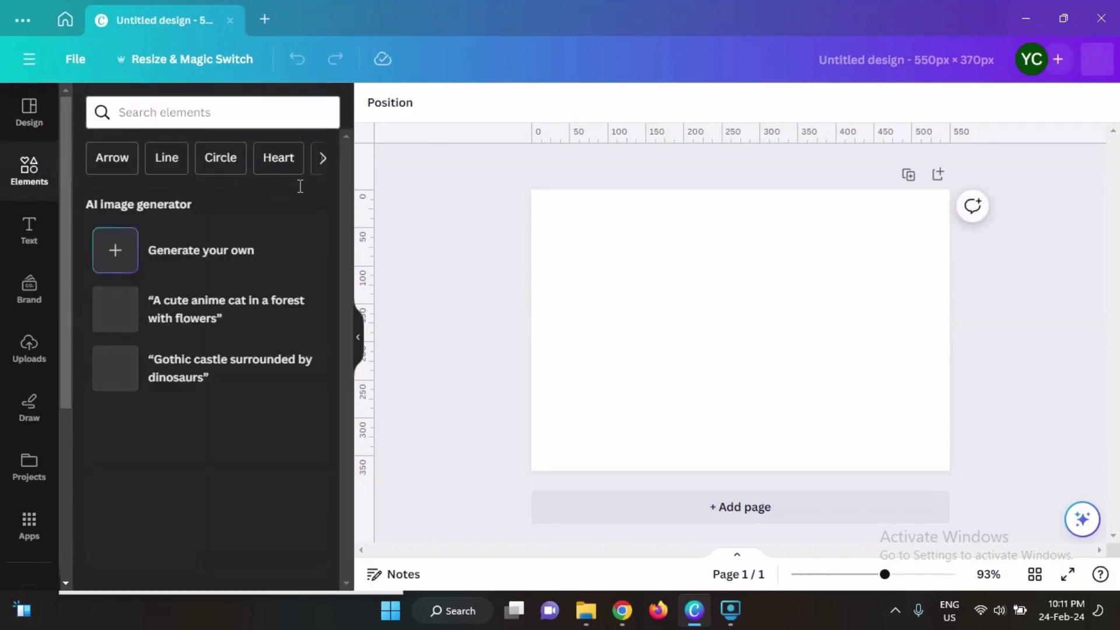
left_click(219, 116)
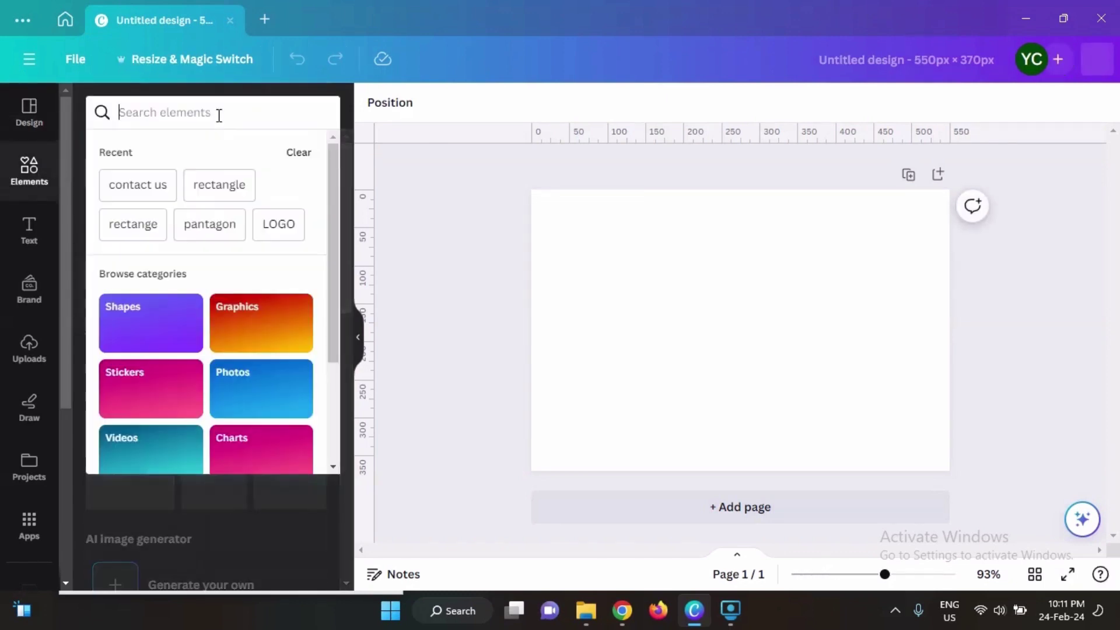
type("yellow")
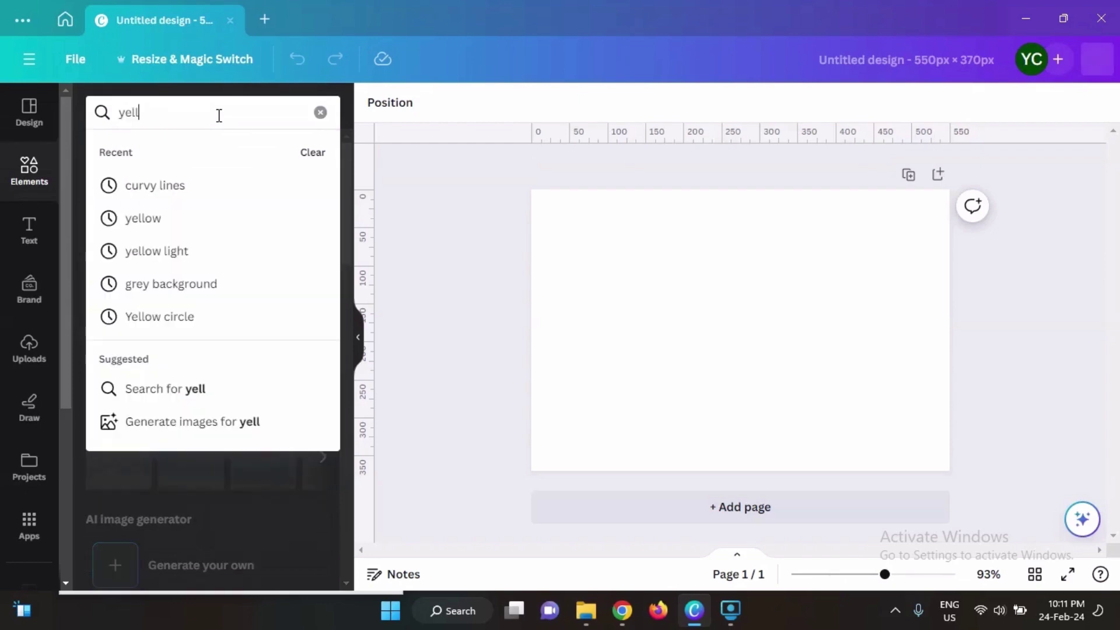
key("Return")
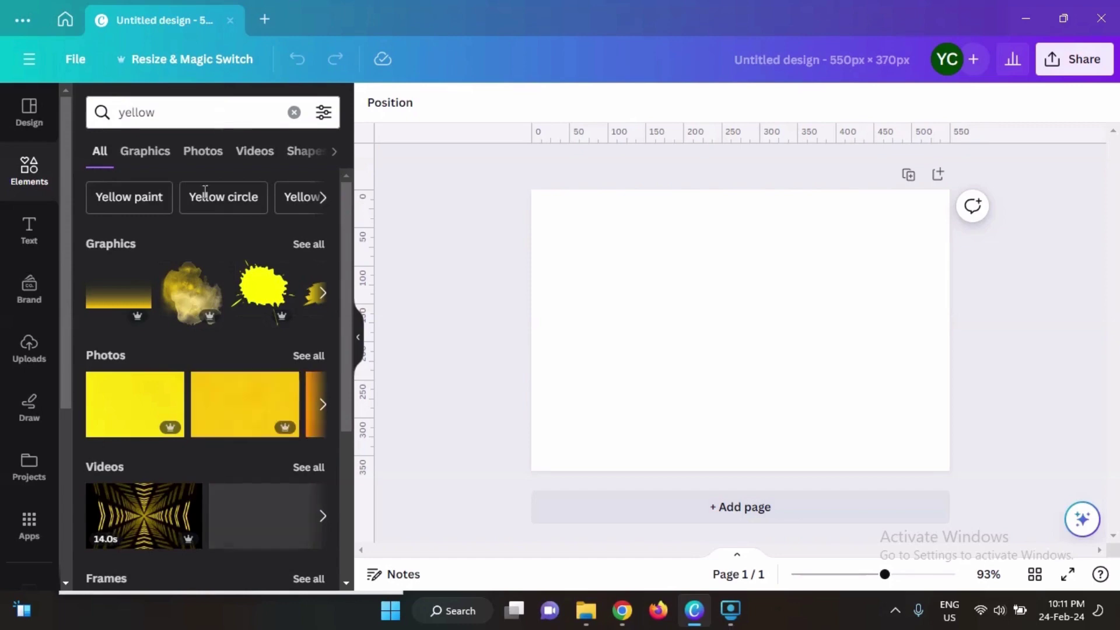
left_click(191, 157)
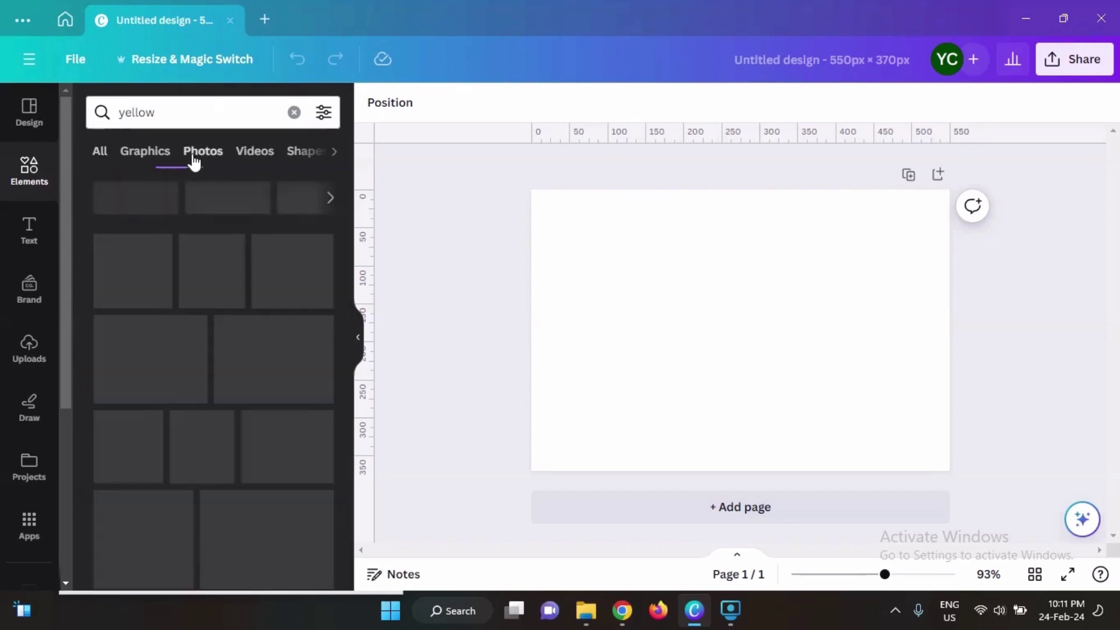
left_click_drag(344, 243, 350, 444)
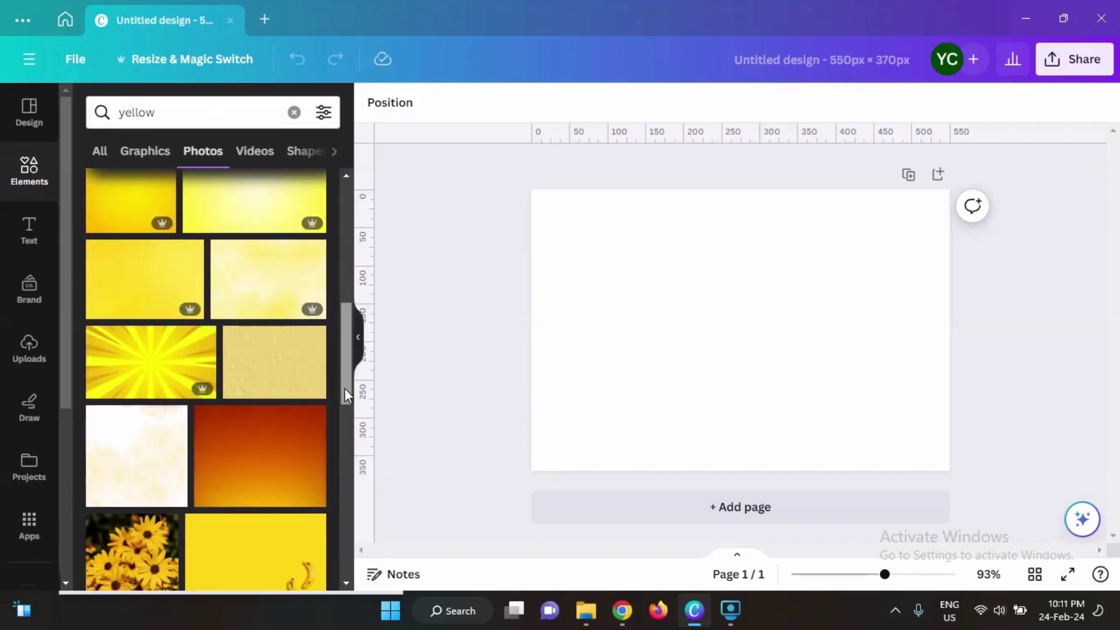
left_click_drag(344, 387, 347, 404)
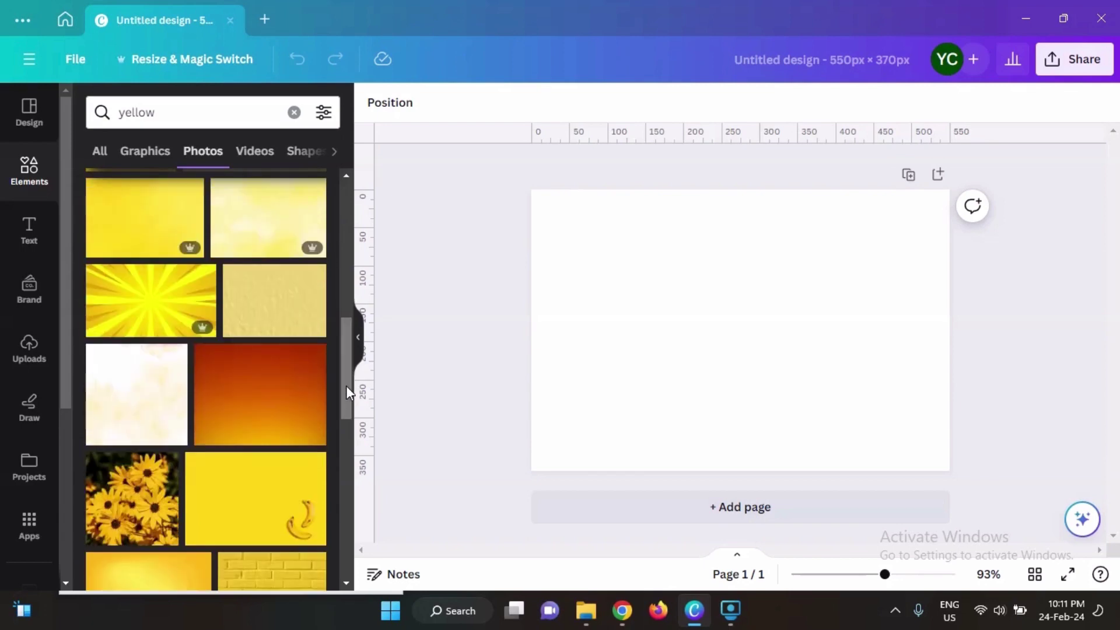
left_click_drag(349, 392, 357, 534)
left_click_drag(340, 407, 357, 500)
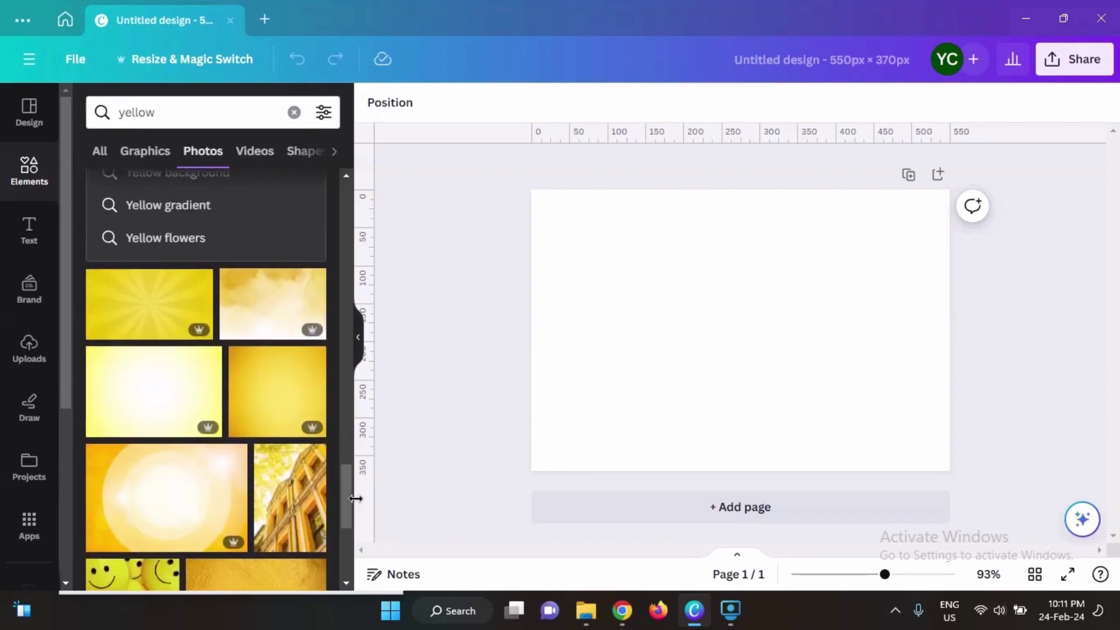
left_click(173, 320)
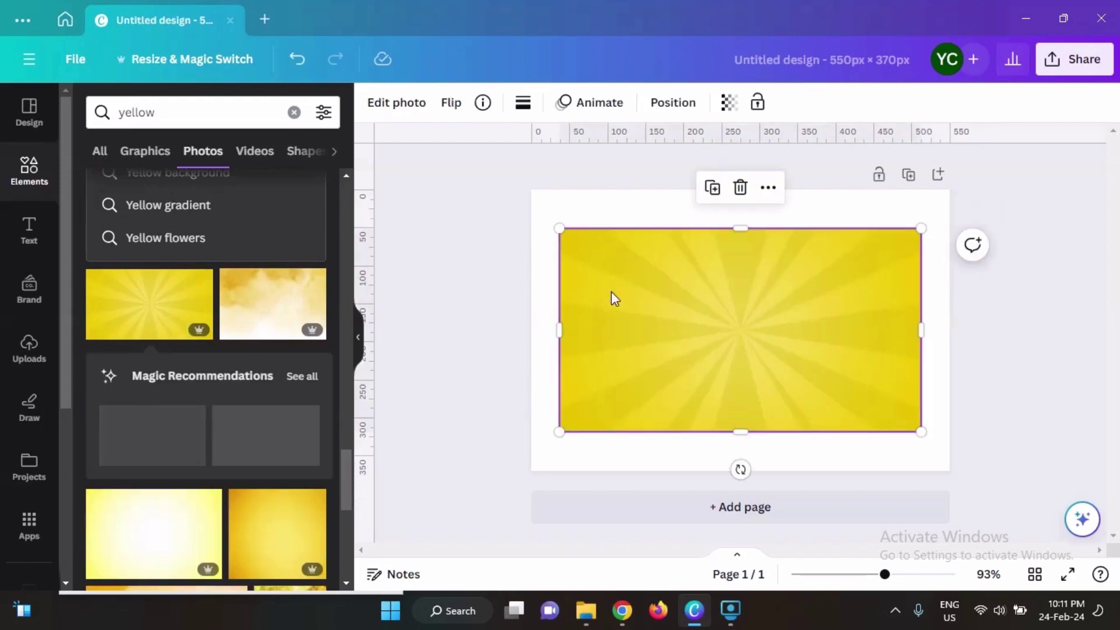
Step: Stretch the yellow sunburst photo on all four sides so it fills the whole page as a background
left_click_drag(557, 316, 533, 317)
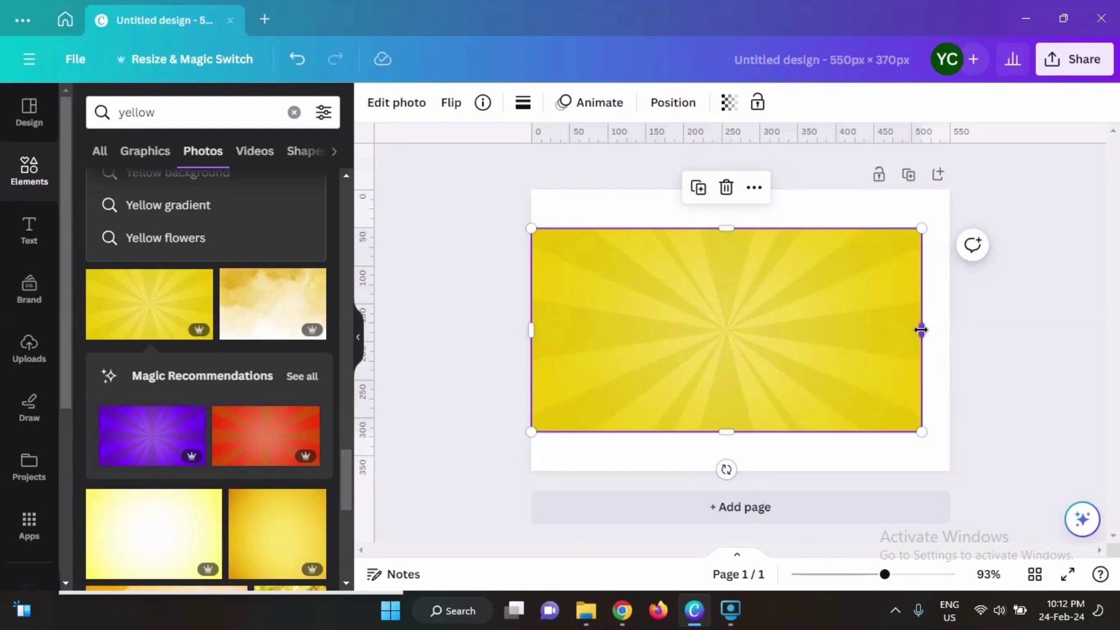
left_click_drag(920, 328, 950, 321)
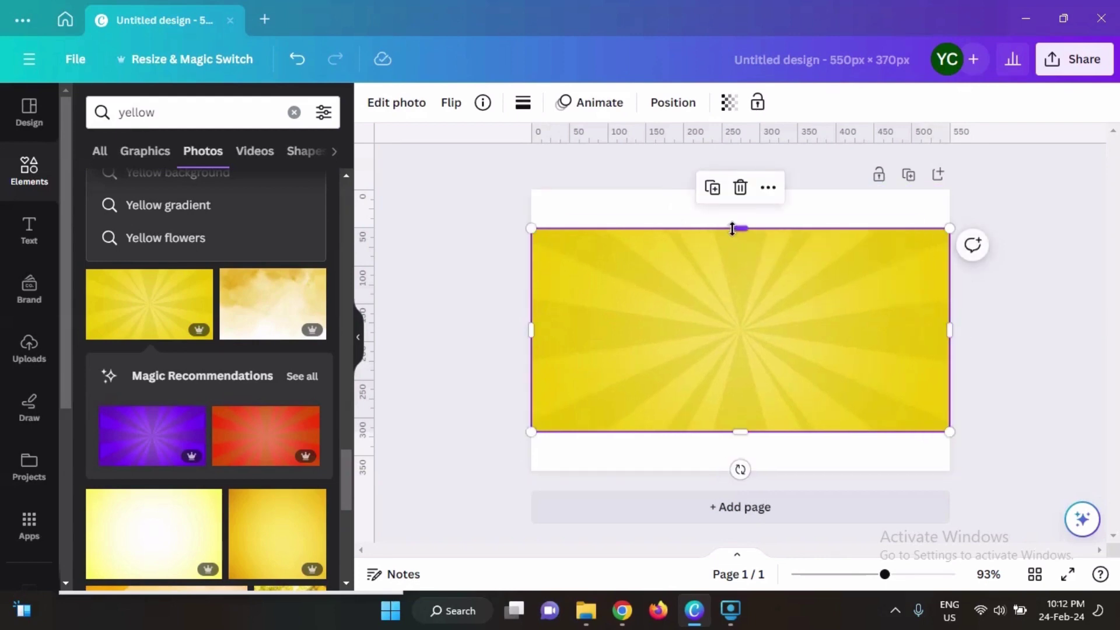
left_click_drag(737, 228, 729, 189)
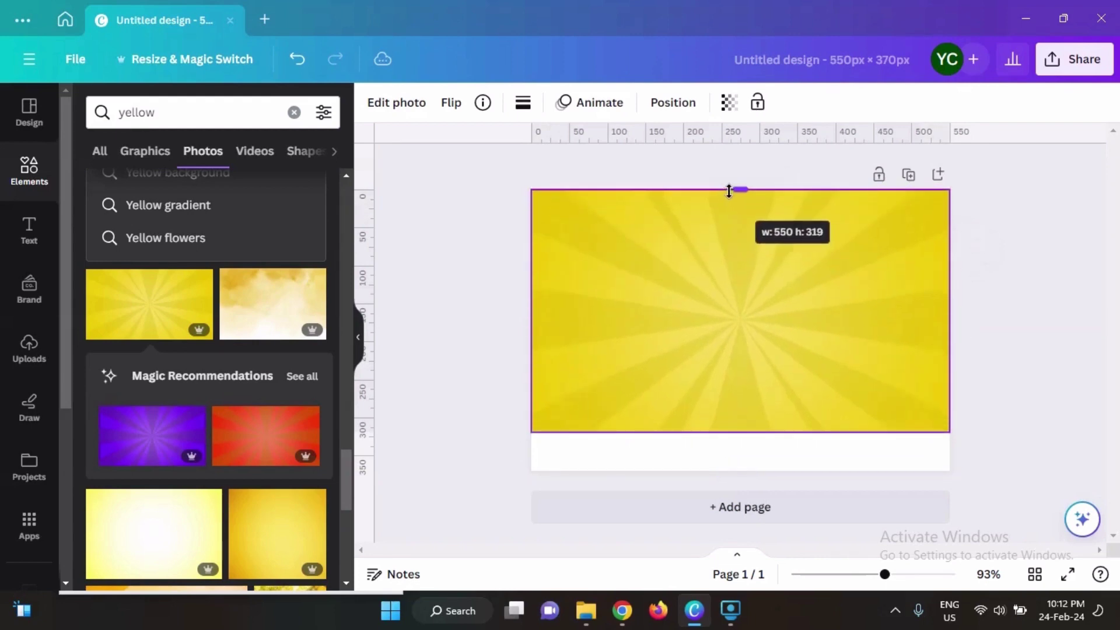
left_click_drag(740, 431, 742, 468)
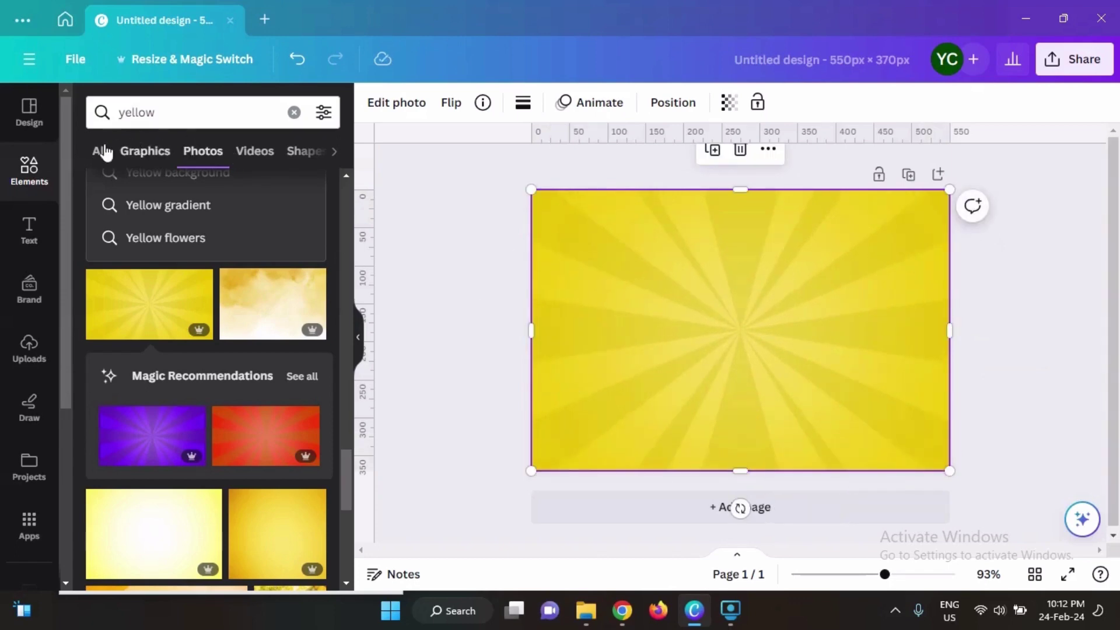
Step: Search for "loudly announcing" photos and add the woman shouting into a megaphone on a pink background
left_click(294, 112)
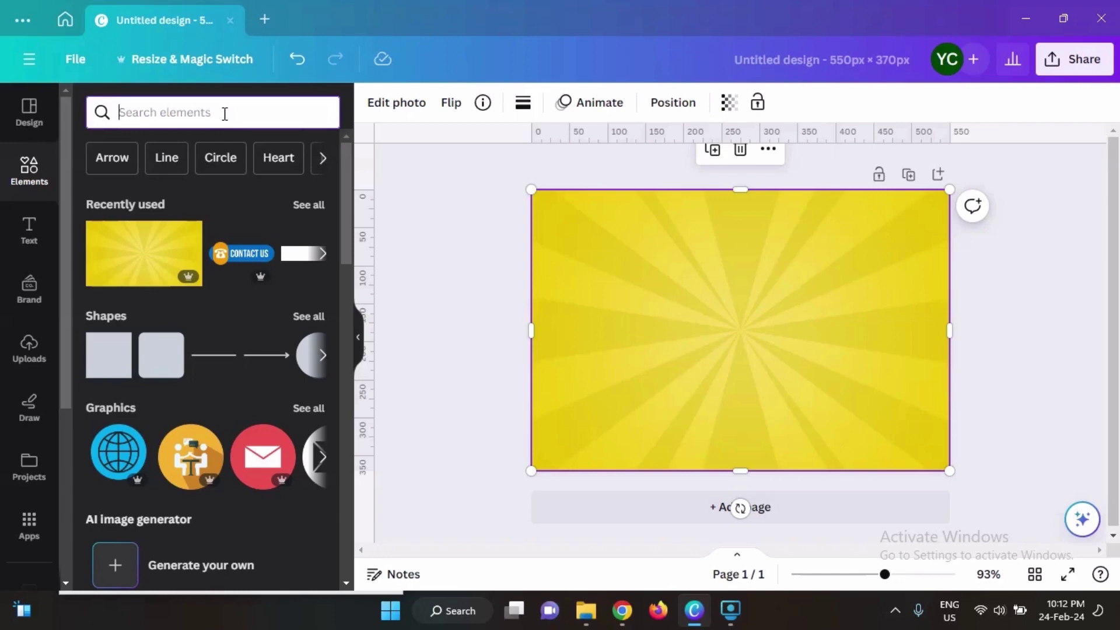
type("loudly an")
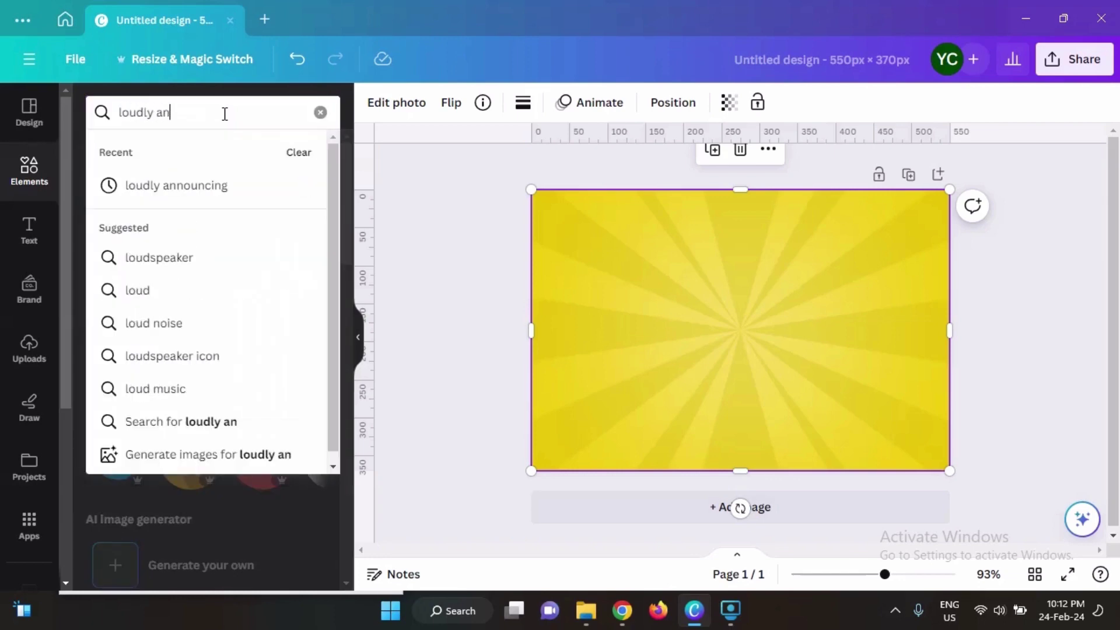
type("nouncing")
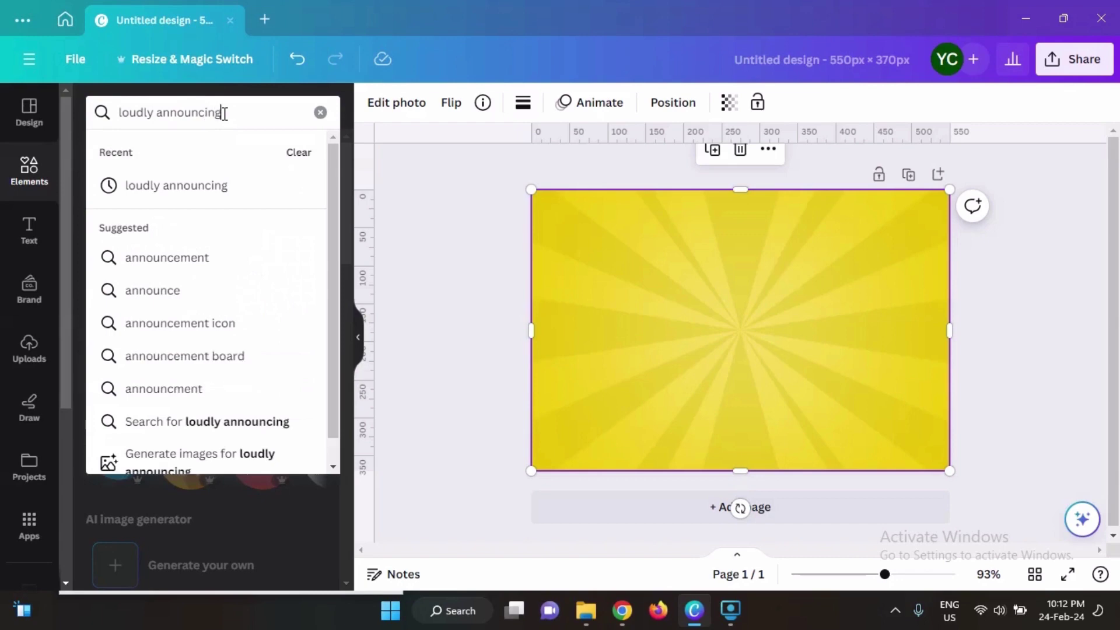
key("Return")
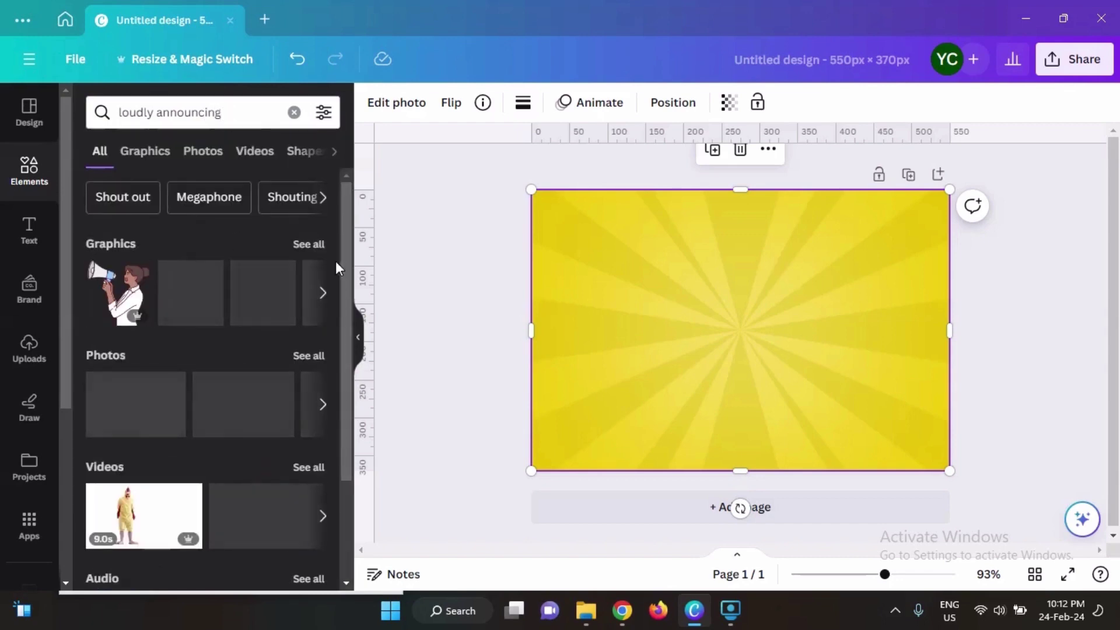
left_click(192, 158)
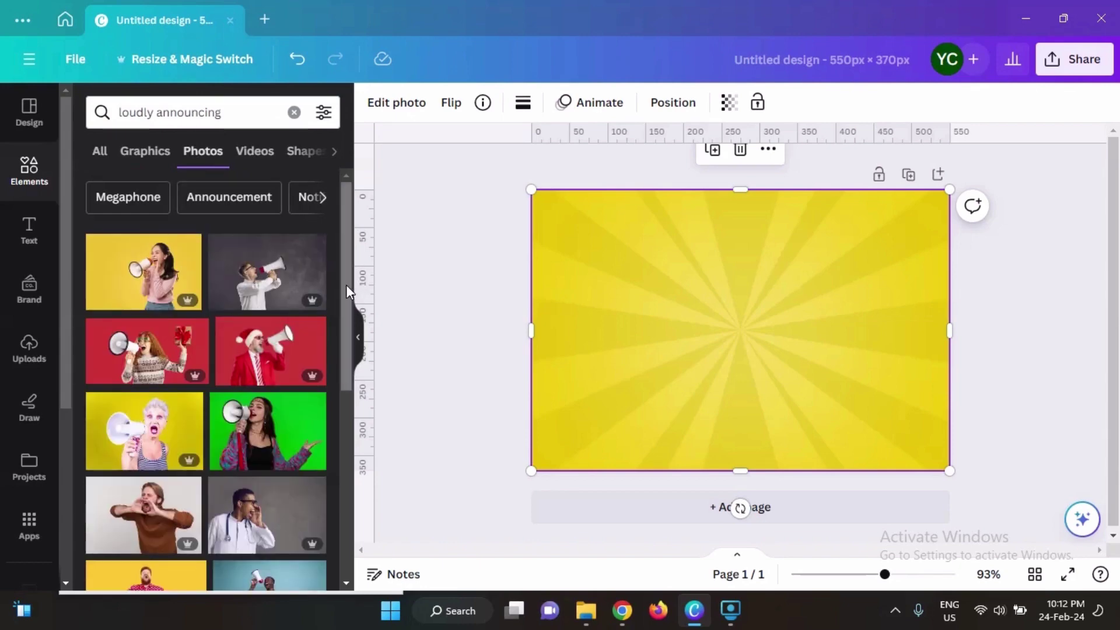
left_click_drag(345, 284, 371, 465)
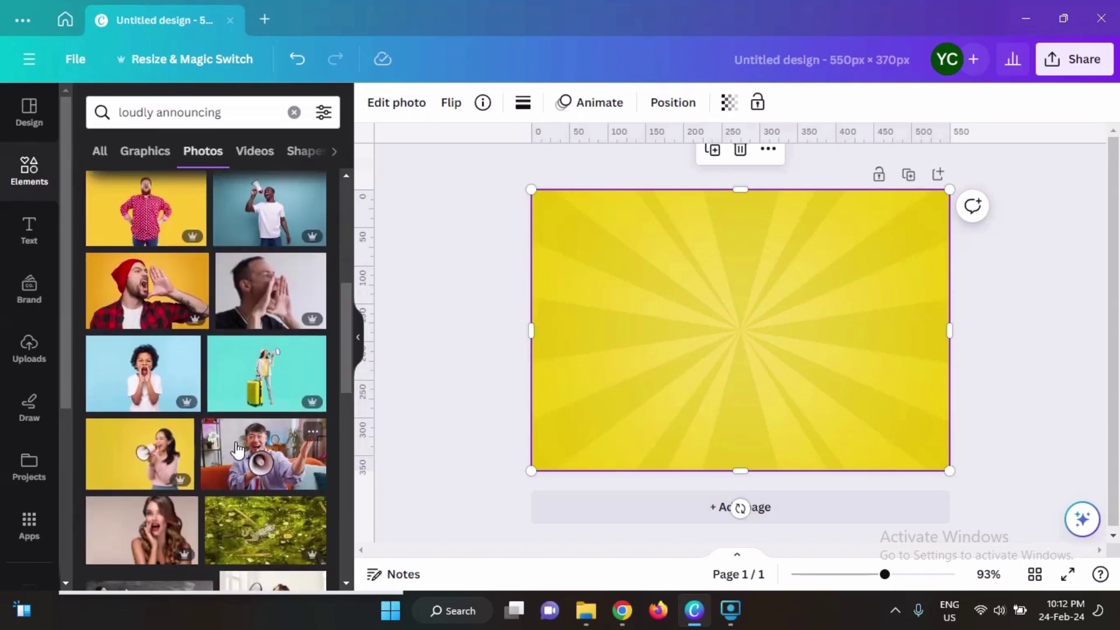
left_click_drag(343, 359, 373, 541)
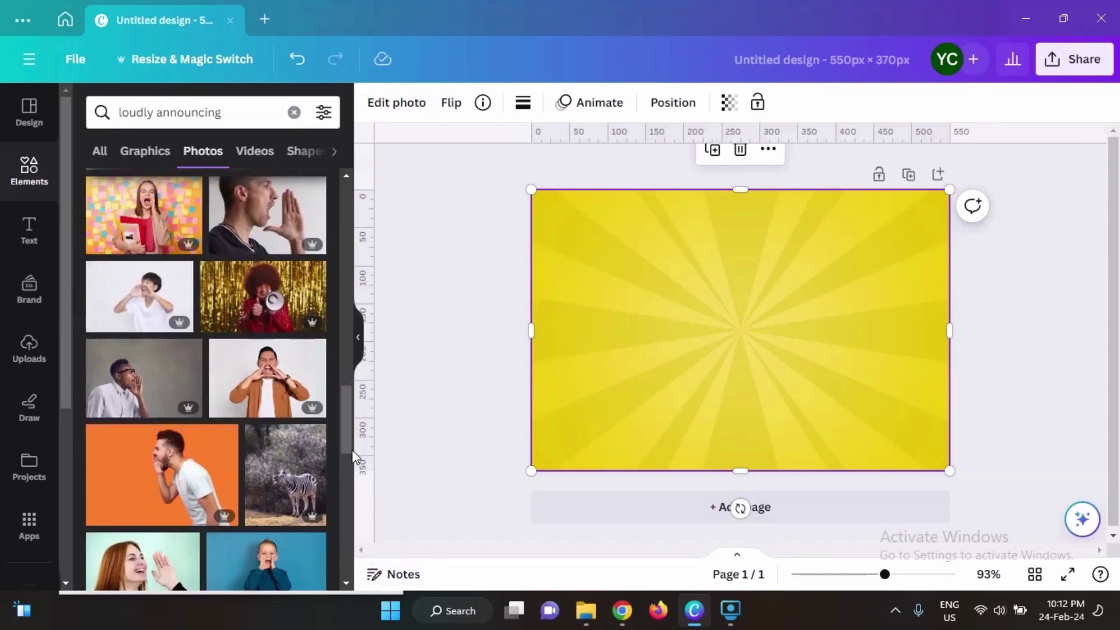
left_click_drag(354, 457, 365, 559)
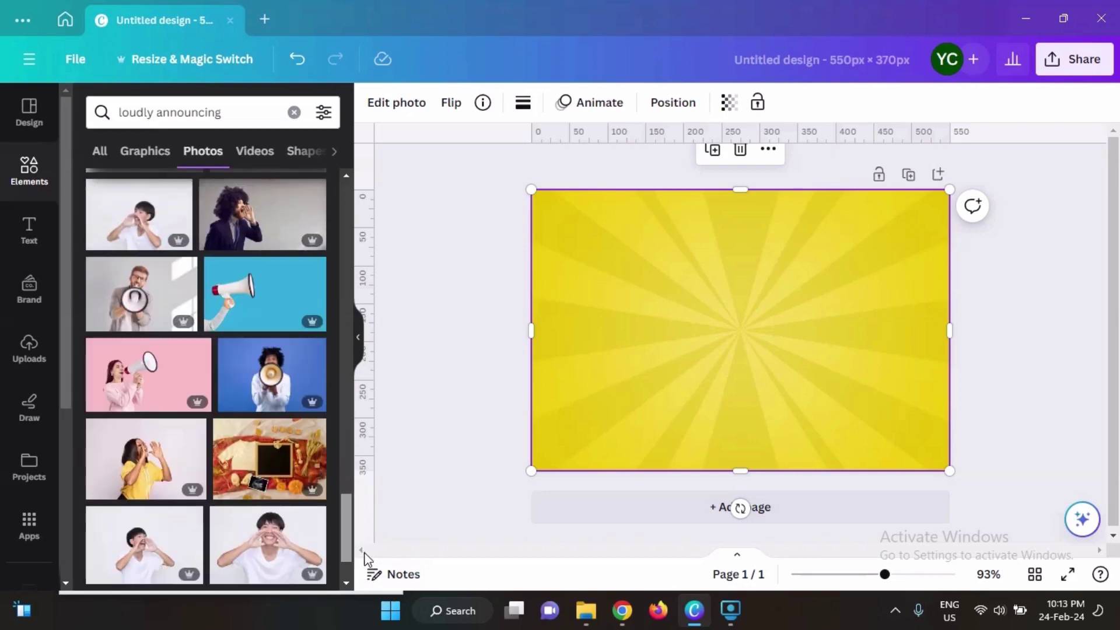
left_click(163, 392)
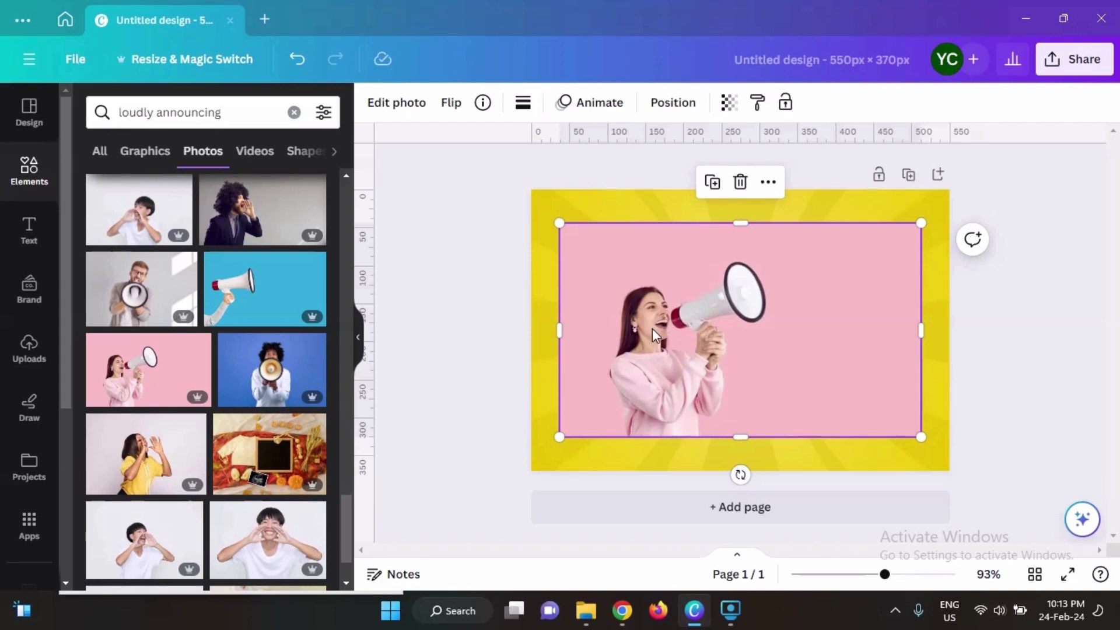
Step: Remove the background of the megaphone woman photo and crop away the empty space on both sides of her
left_click(403, 110)
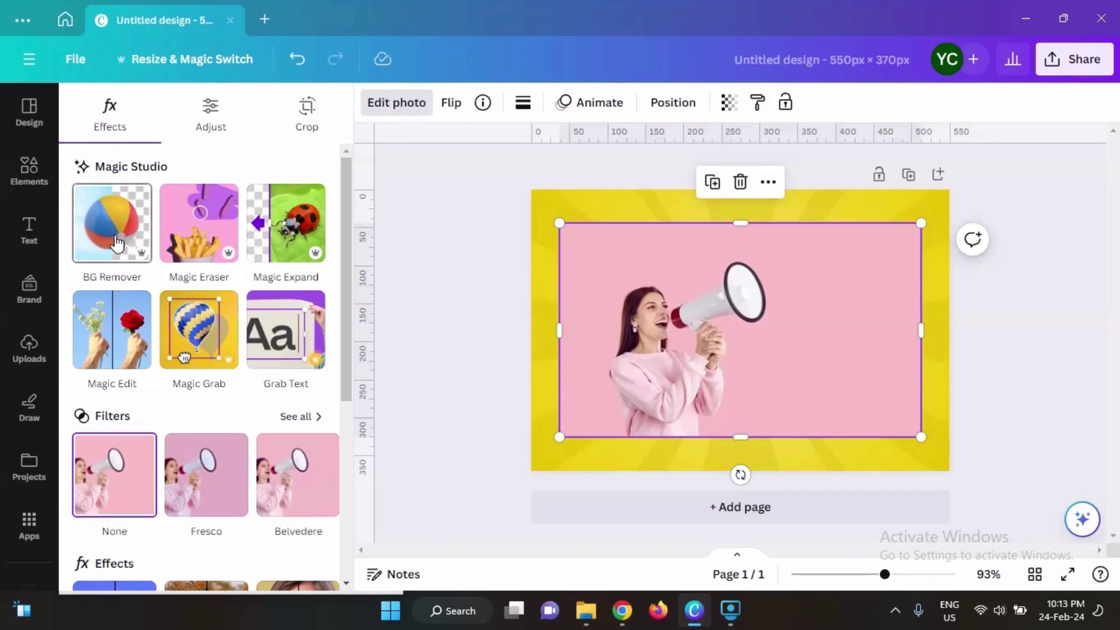
left_click(115, 240)
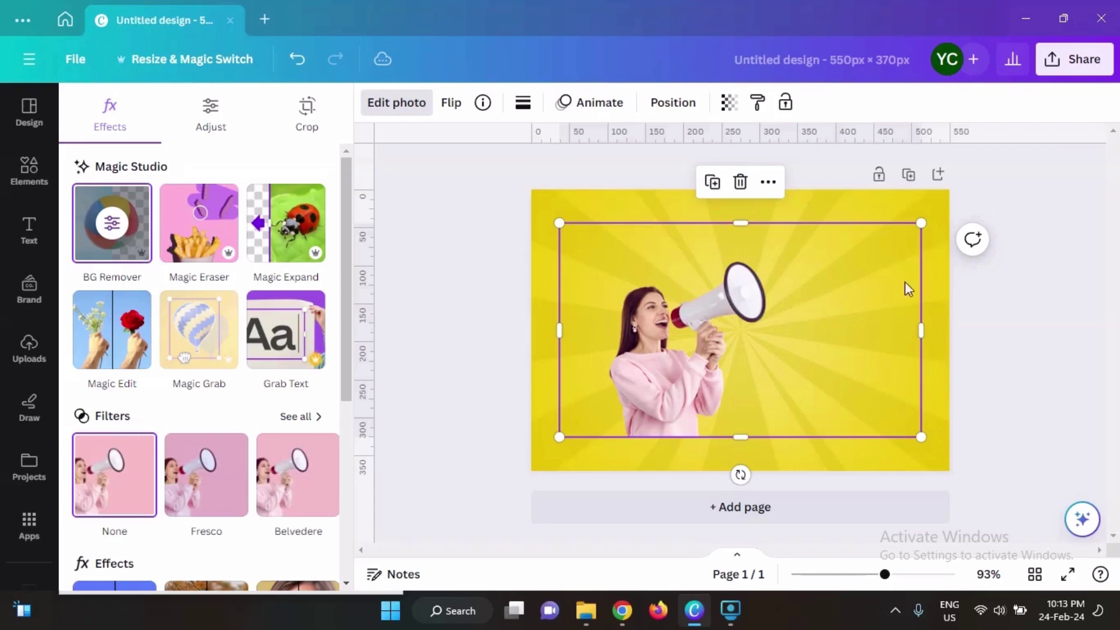
left_click_drag(920, 328, 779, 328)
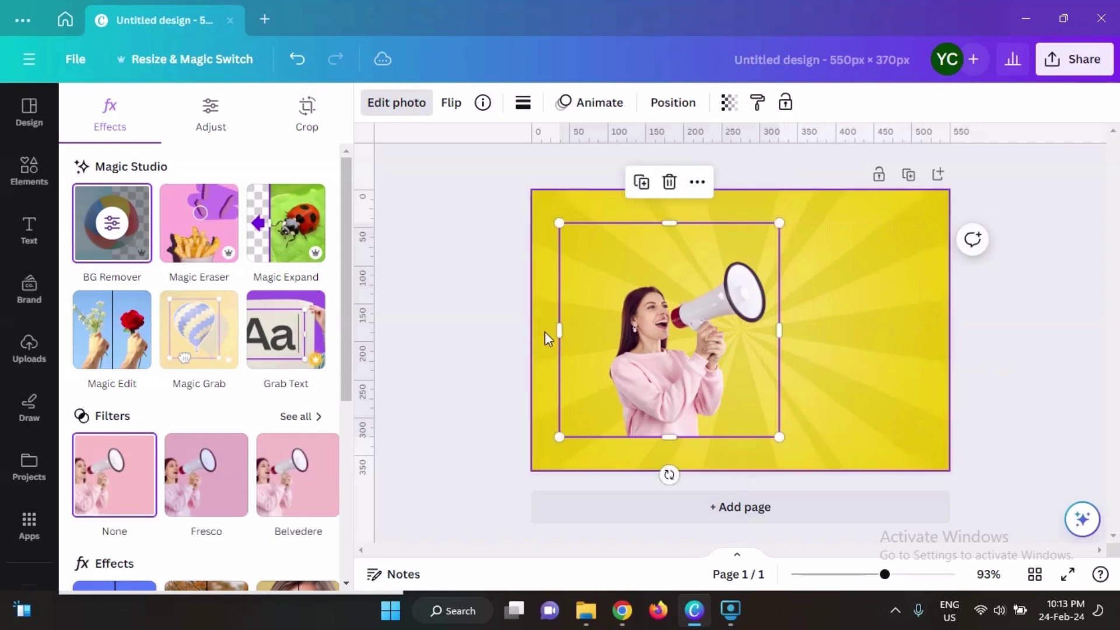
left_click_drag(591, 336, 593, 336)
Step: Enlarge the megaphone woman cutout and move it to the lower-left corner of the page
left_click_drag(680, 438, 688, 476)
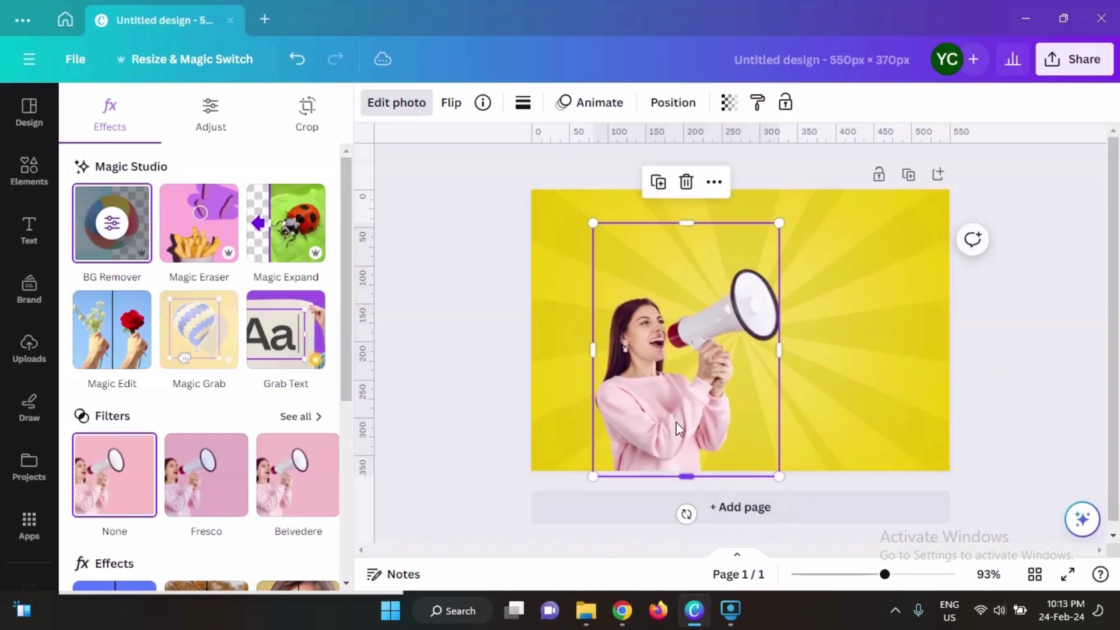
left_click_drag(654, 418, 620, 417)
left_click(575, 321)
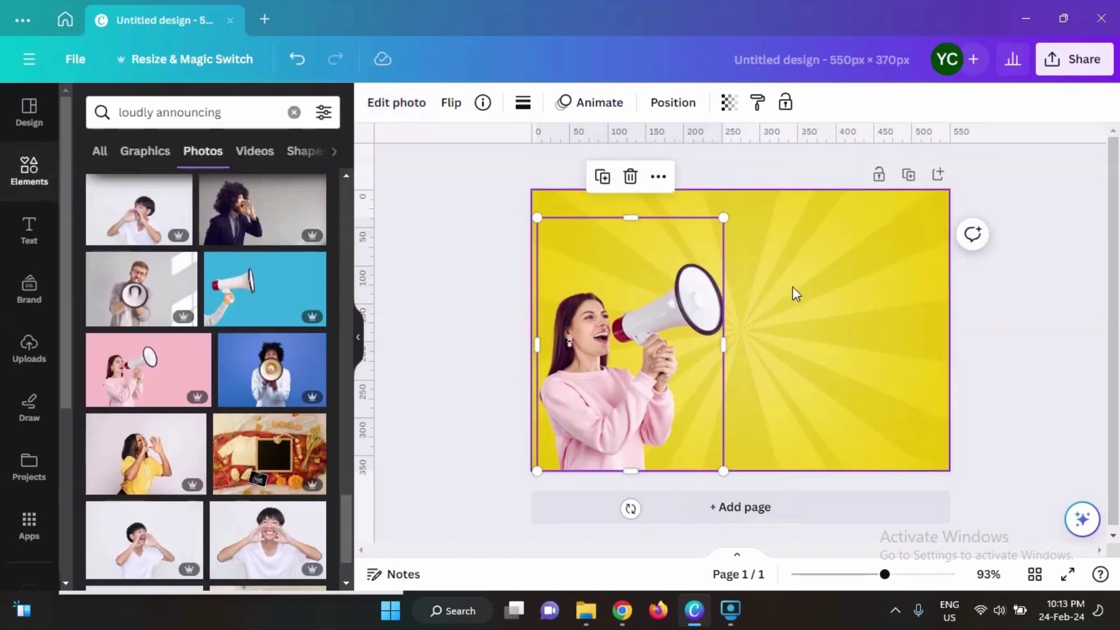
Step: Add a heading reading "FIVERR" and place it on the empty background to the right of the megaphone
left_click(28, 231)
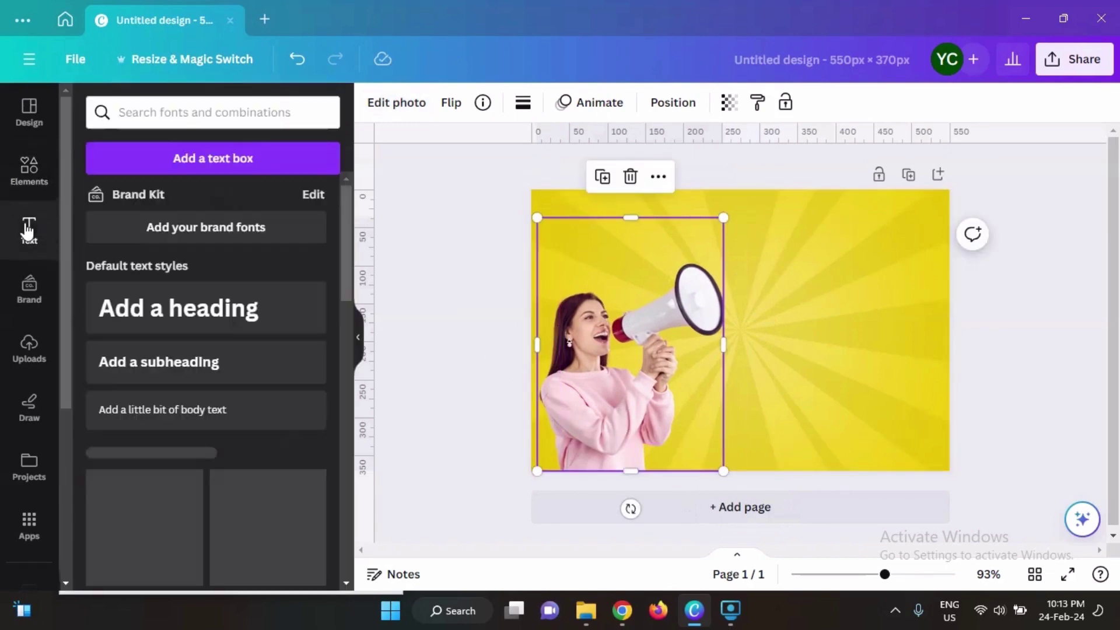
left_click(189, 312)
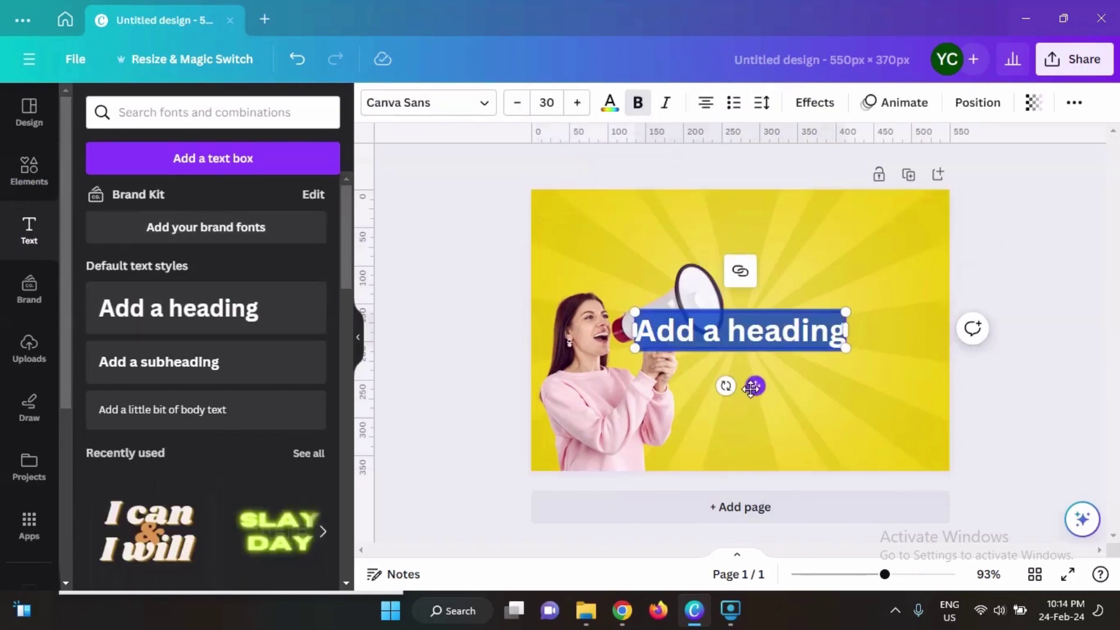
left_click_drag(755, 385, 829, 333)
type("FIVERR")
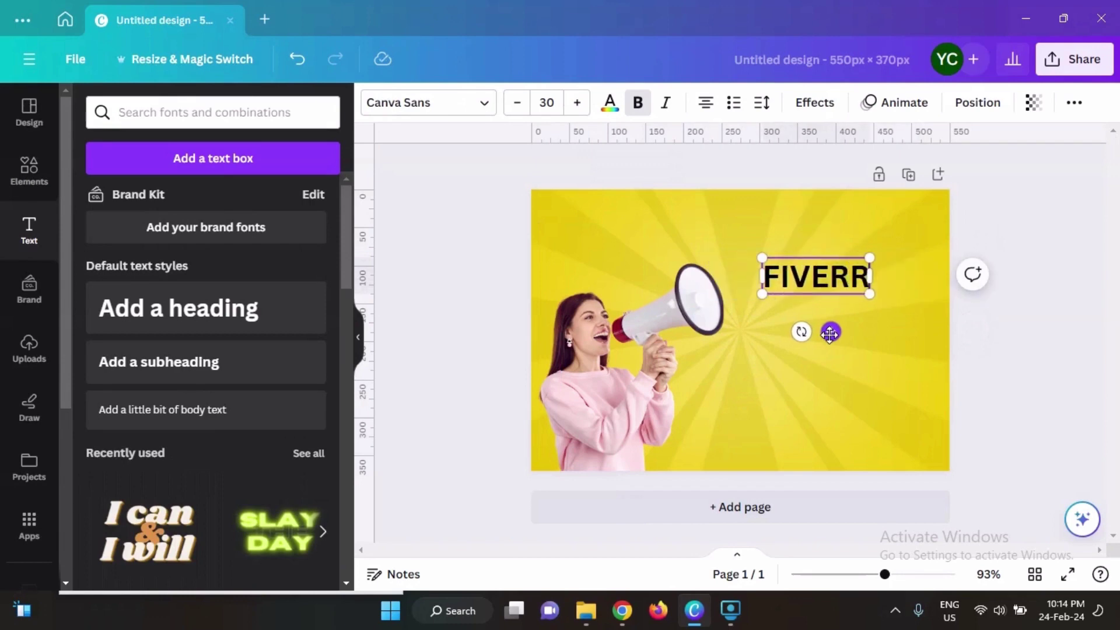
Step: Change the font of the "FIVERR" heading to Alfa Slab One
key("ctrl+a")
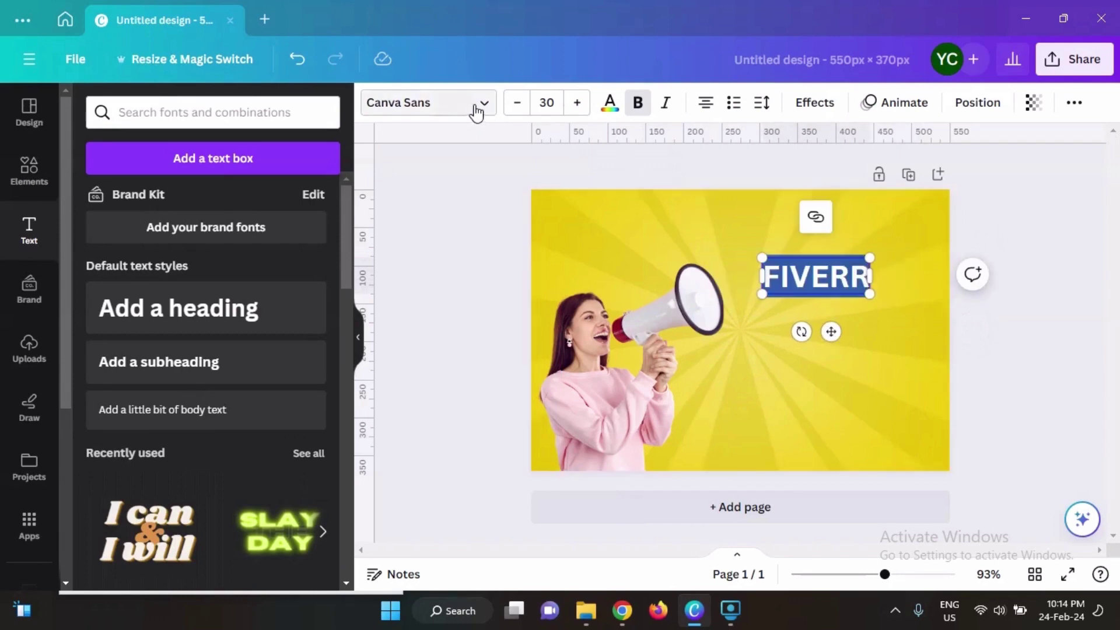
left_click(429, 114)
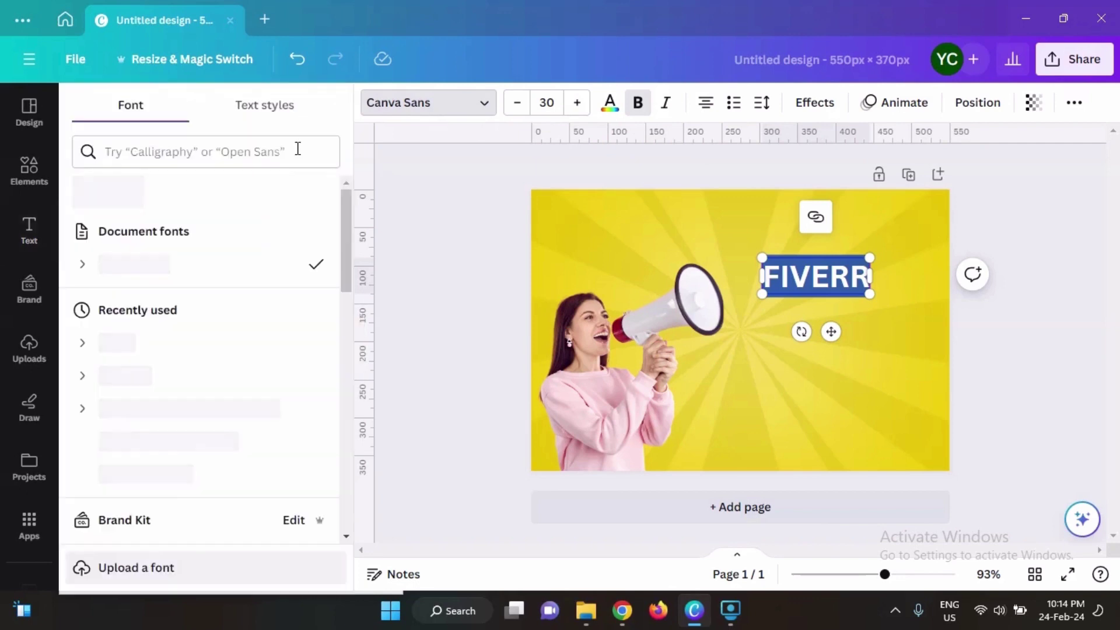
left_click(217, 152)
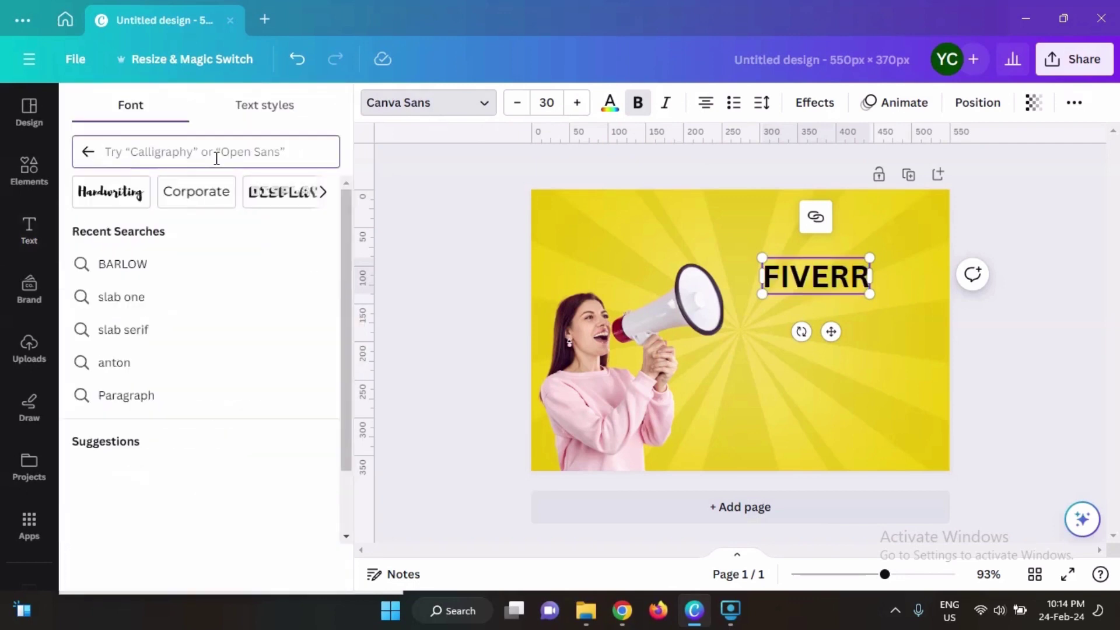
type("alpha slab one")
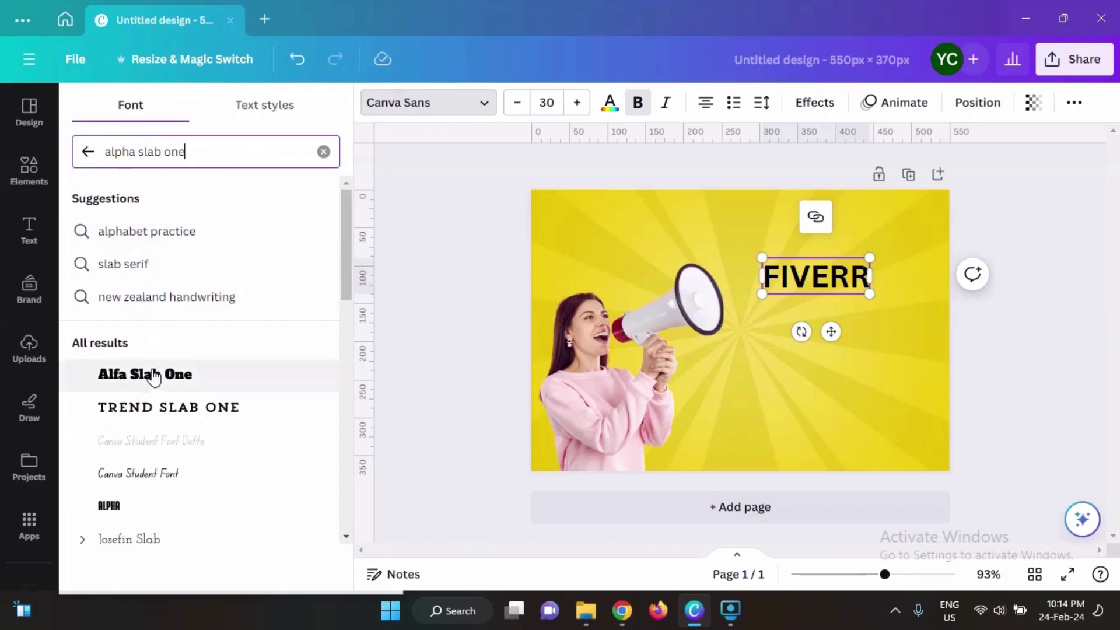
left_click(154, 375)
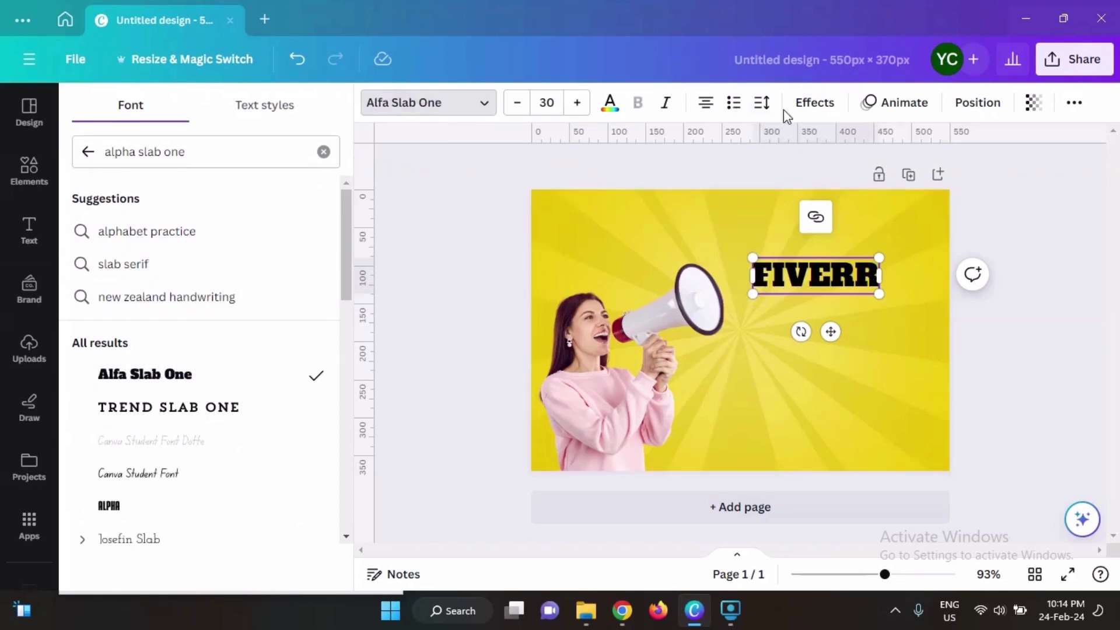
Step: Apply the Shadow text effect to the "FIVERR" heading, keeping the effect's default settings
left_click(823, 116)
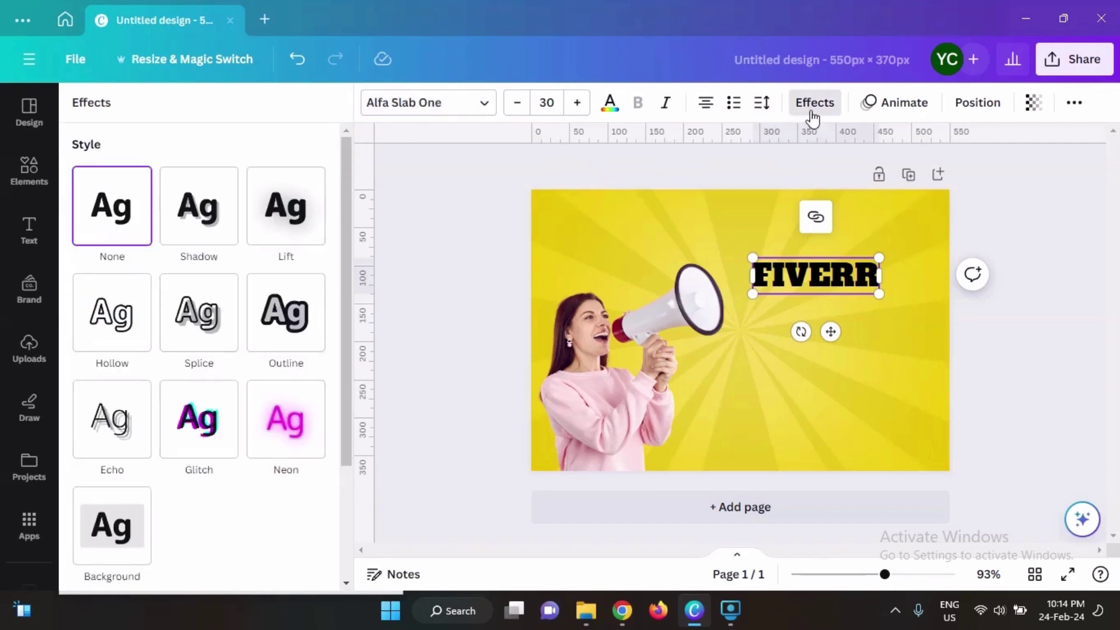
left_click(222, 216)
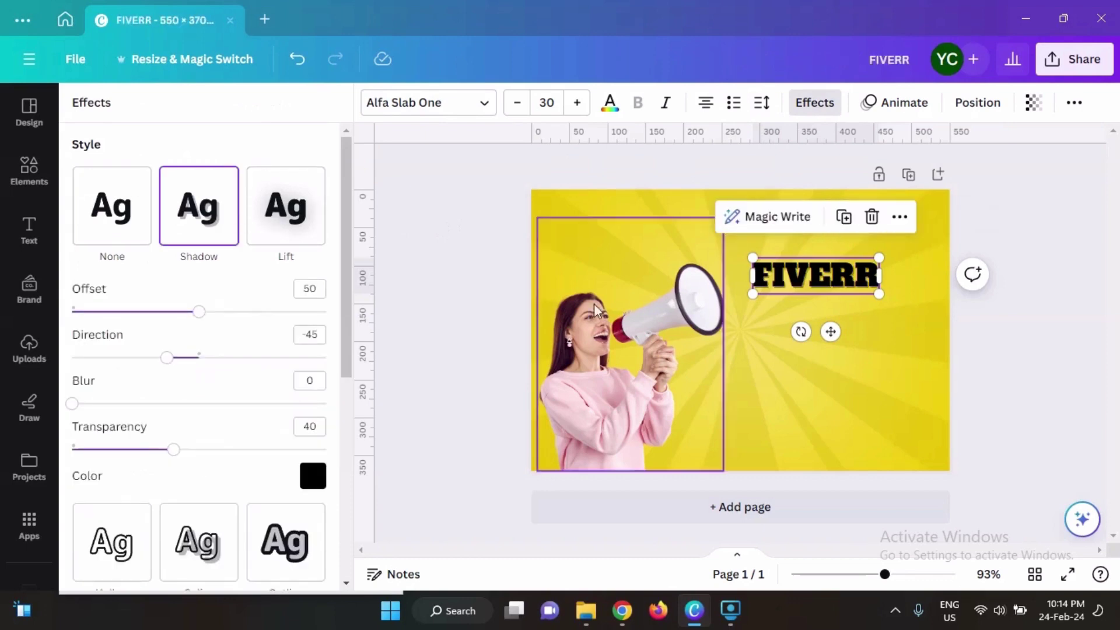
left_click(765, 330)
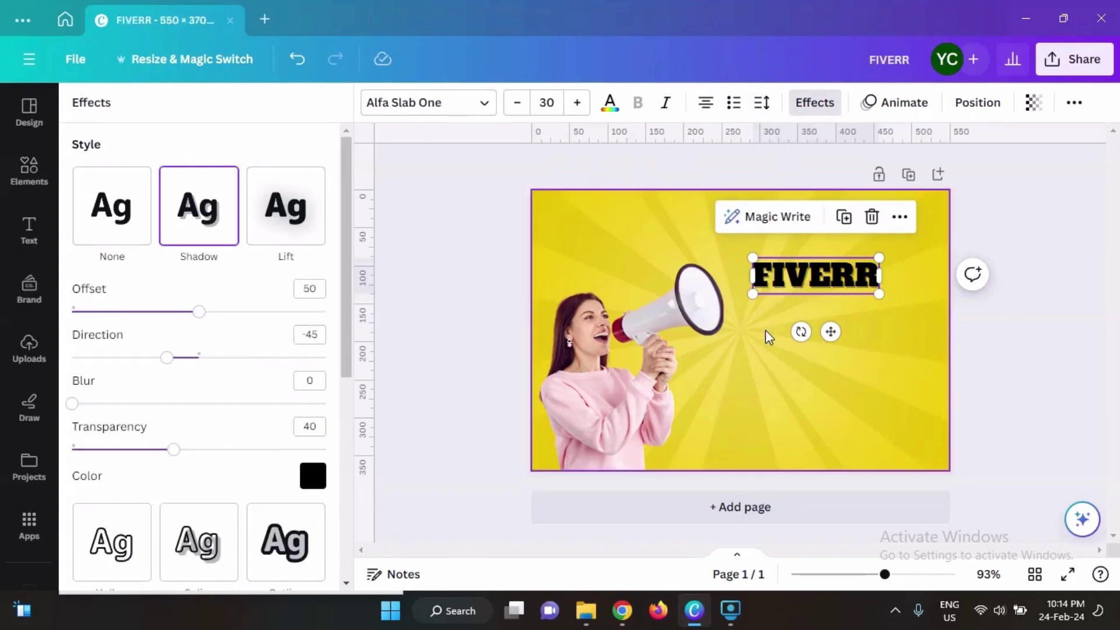
Step: Change the text color of the "FIVERR" heading to solid white
left_click(785, 282)
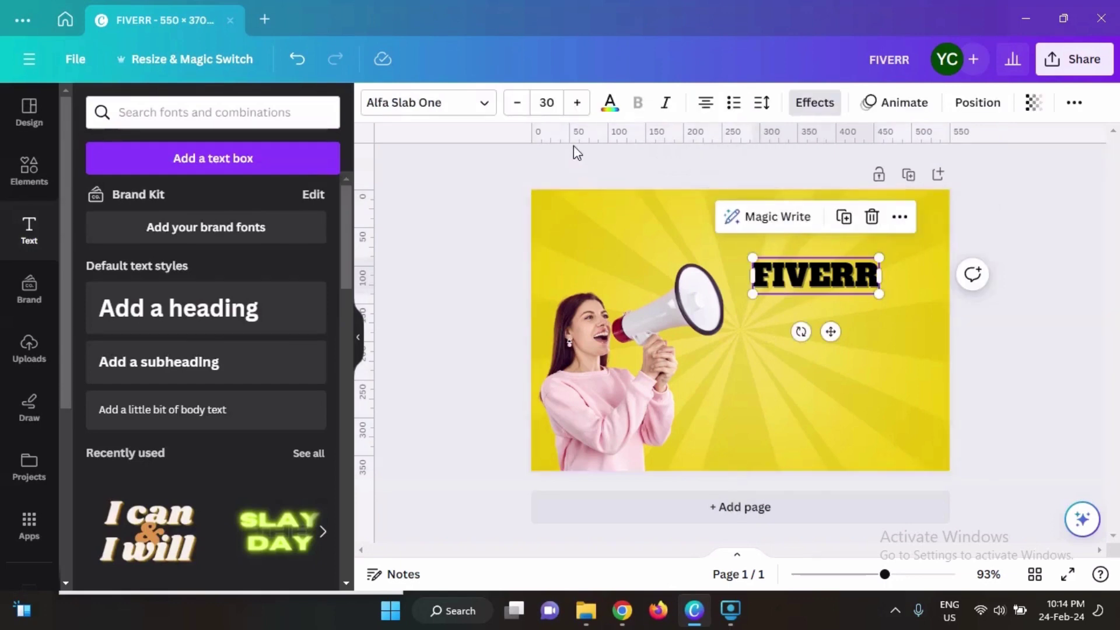
left_click(611, 105)
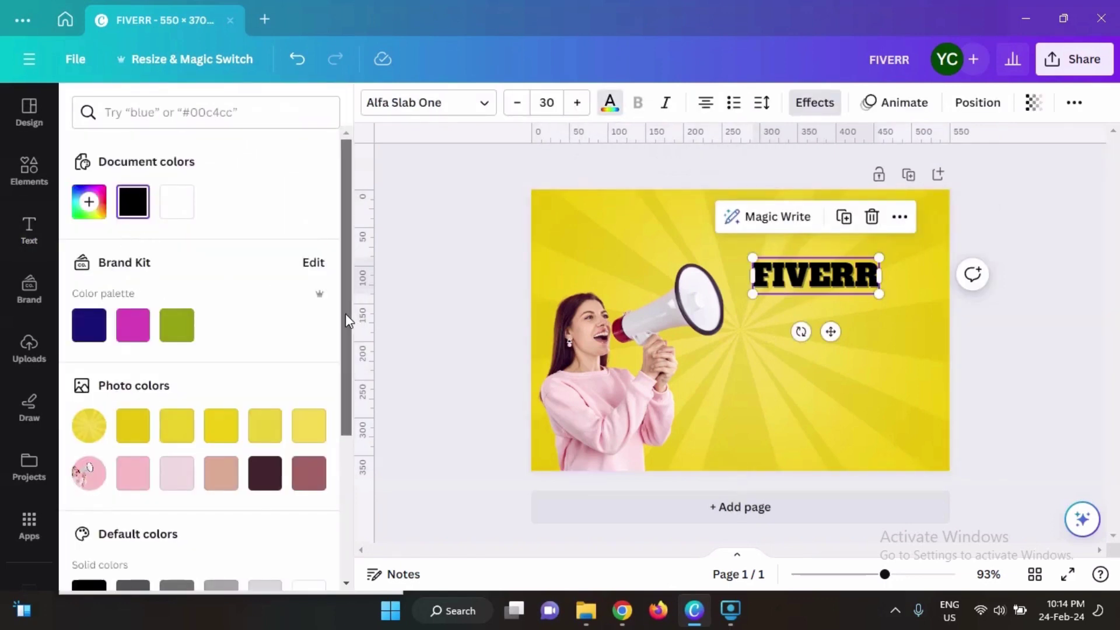
left_click_drag(352, 318, 367, 472)
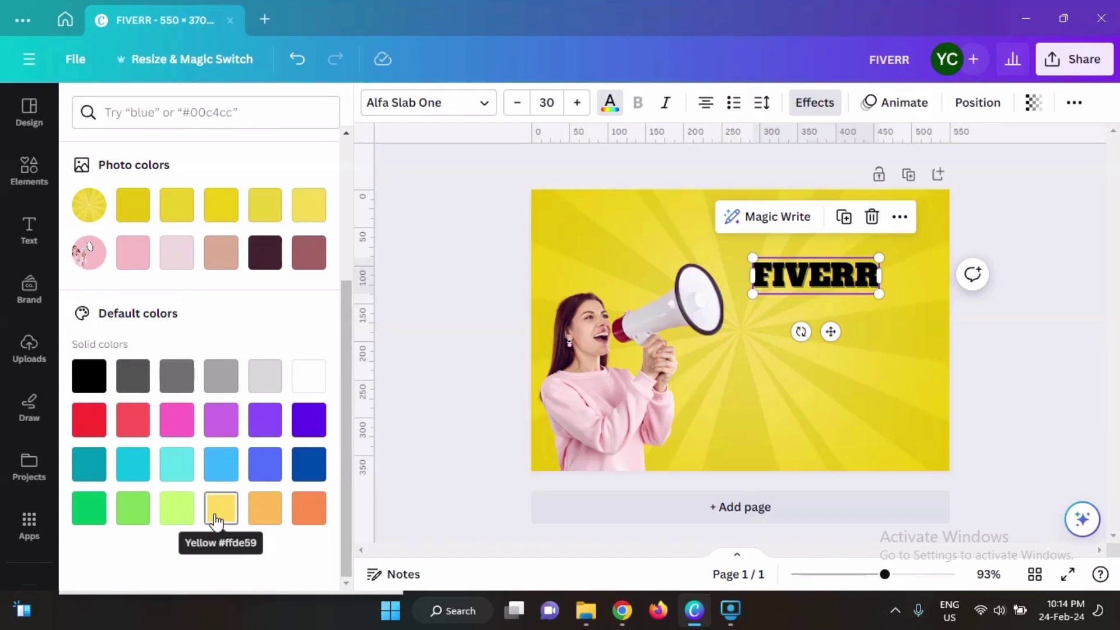
left_click(309, 377)
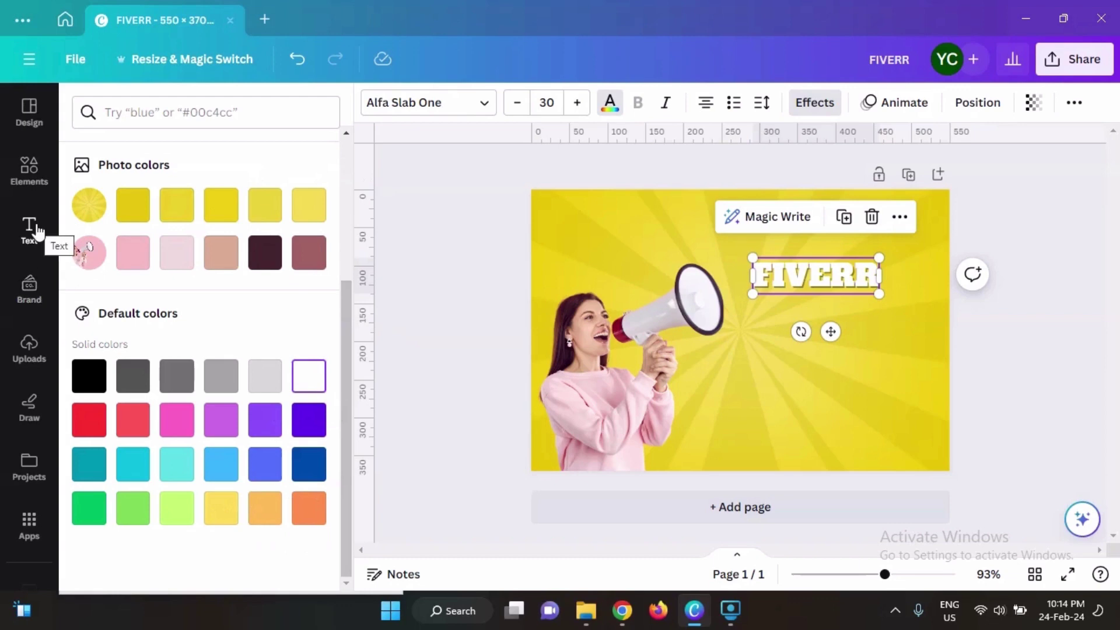
Step: Clear the "loudly announcing" element search and add a square shape to the page
left_click(26, 186)
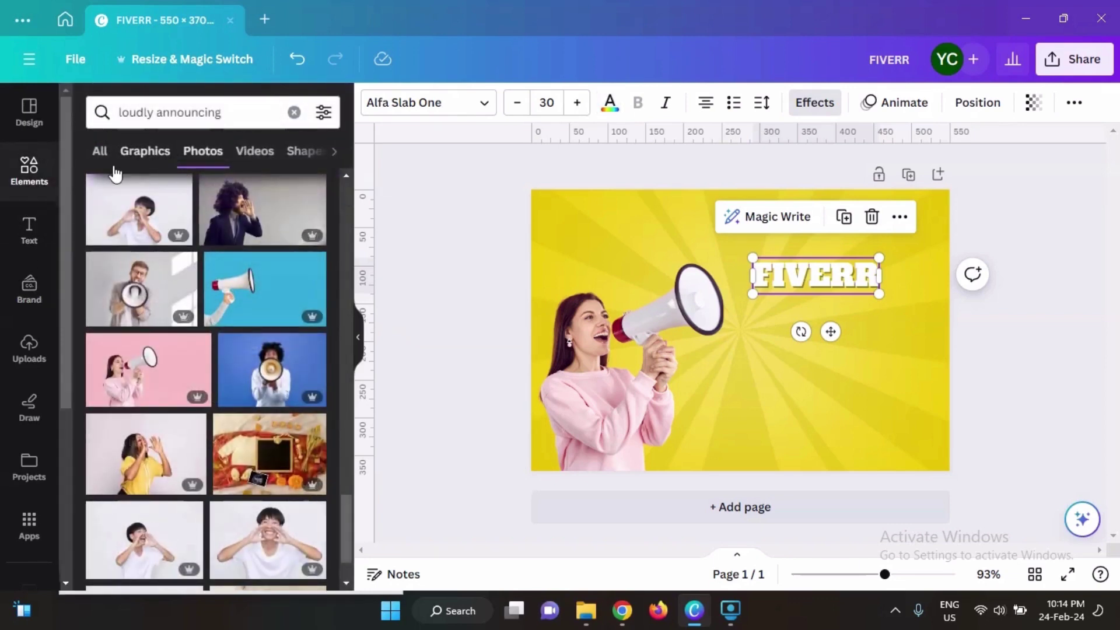
left_click(102, 155)
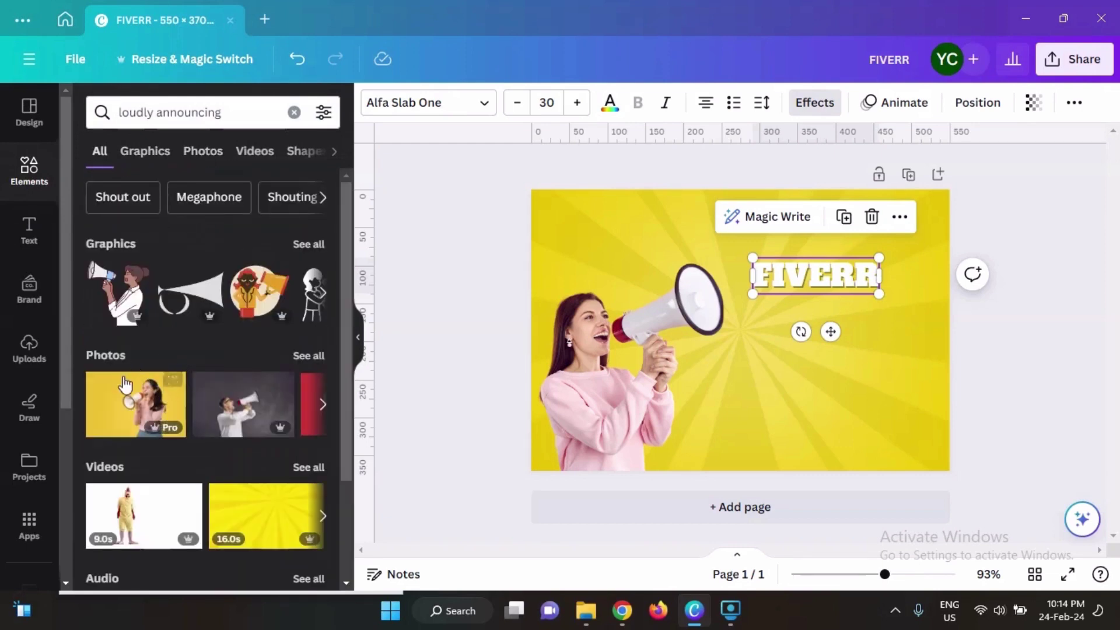
left_click(293, 112)
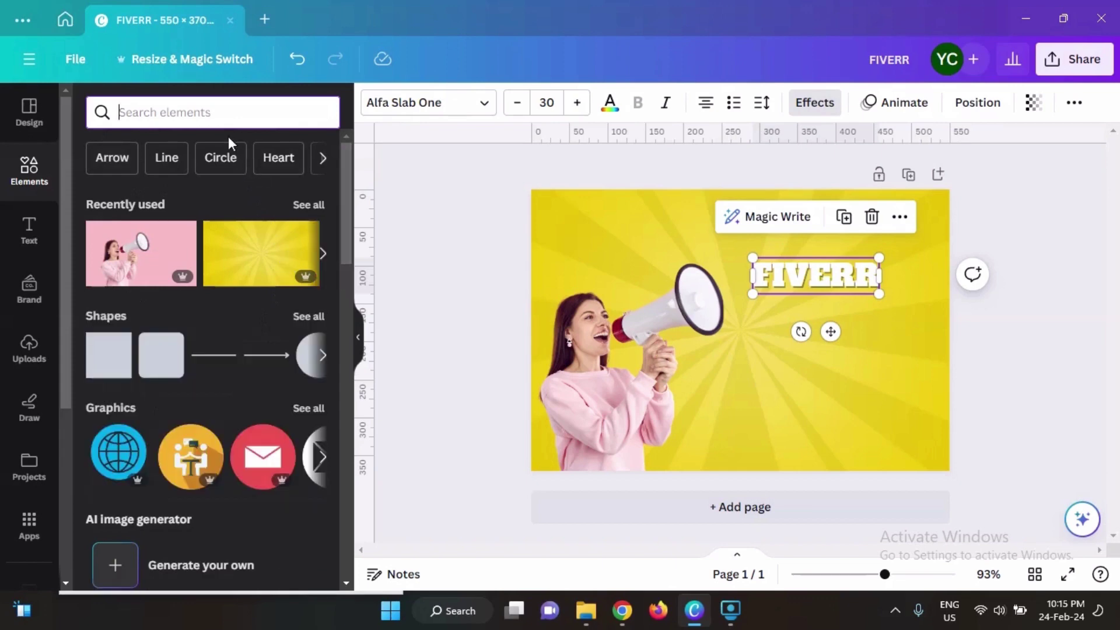
left_click(117, 347)
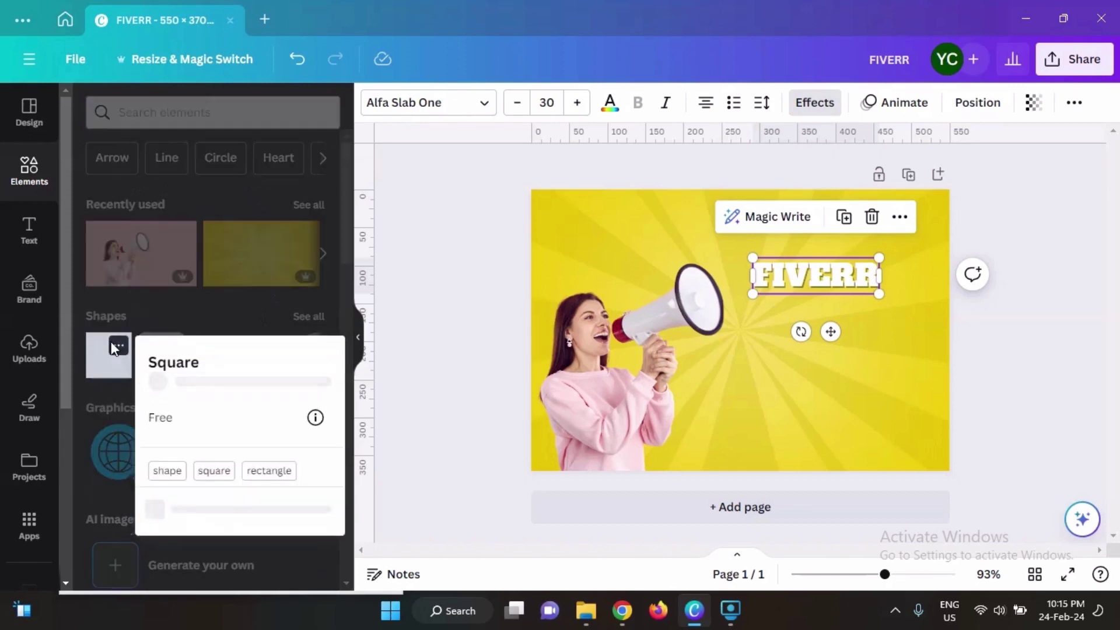
left_click(102, 354)
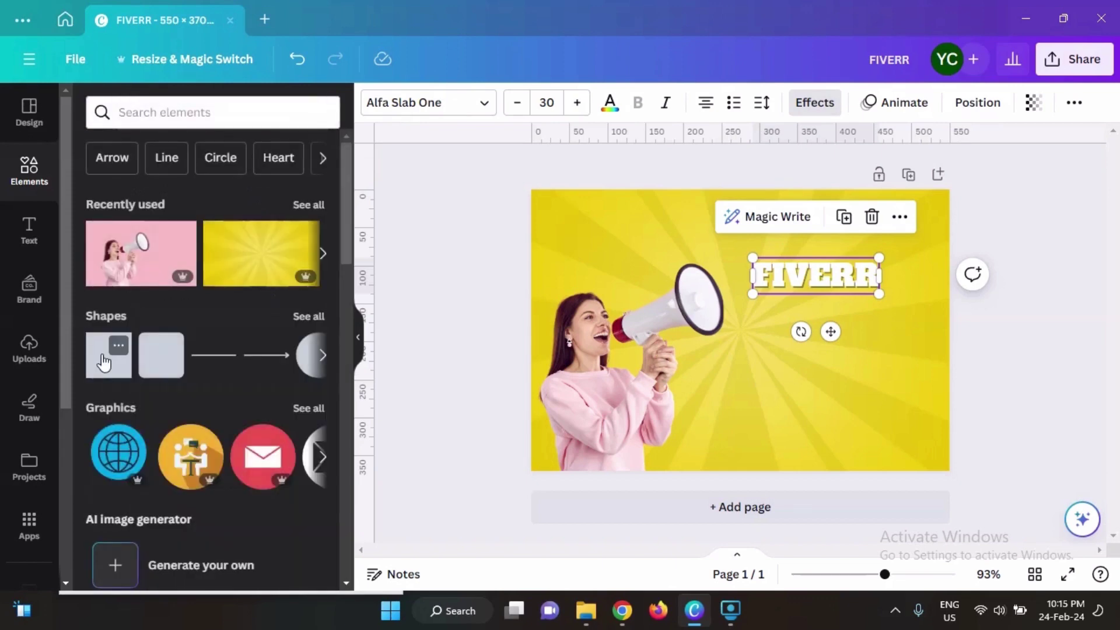
left_click(104, 362)
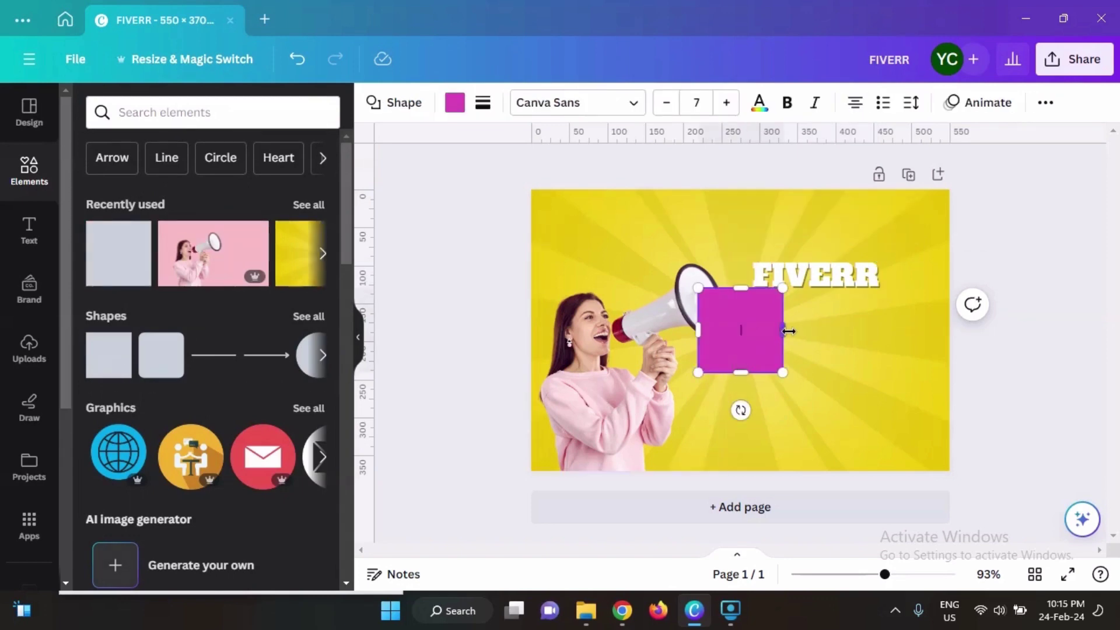
Step: Reshape the magenta square into a flat bar slightly wider than the "FIVERR" heading and center it behind that text
left_click_drag(787, 330, 887, 330)
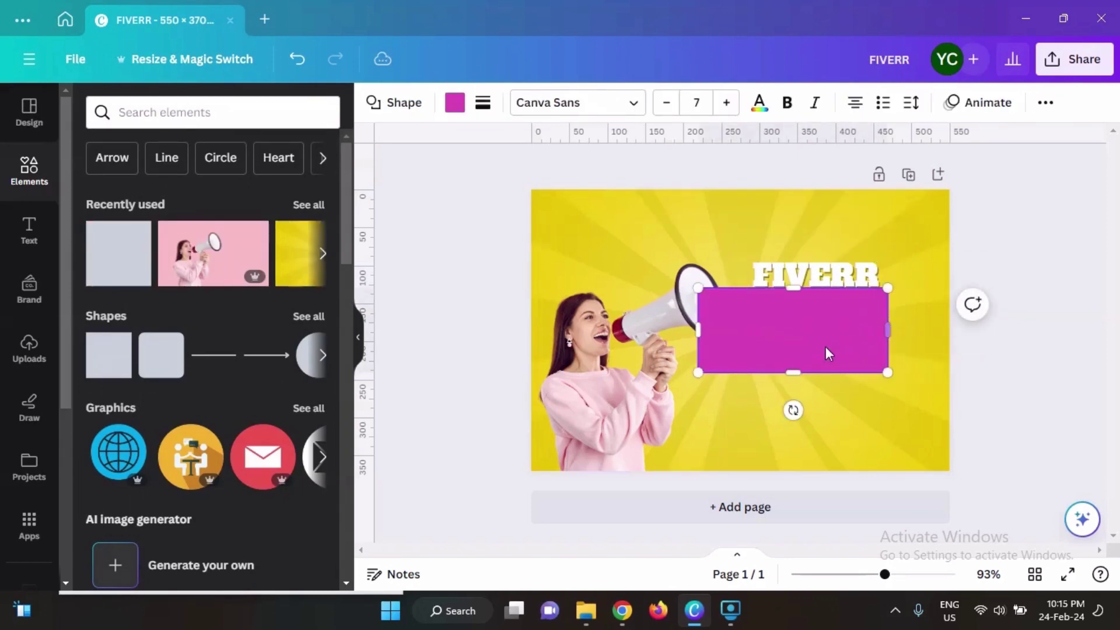
left_click_drag(793, 374, 850, 280)
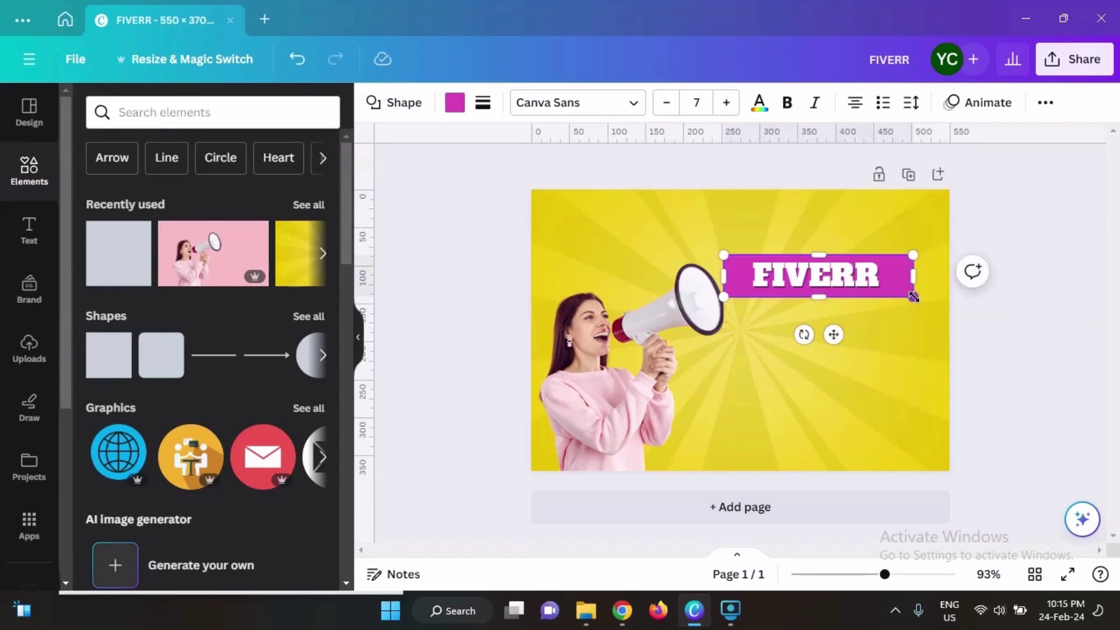
left_click_drag(913, 300, 886, 297)
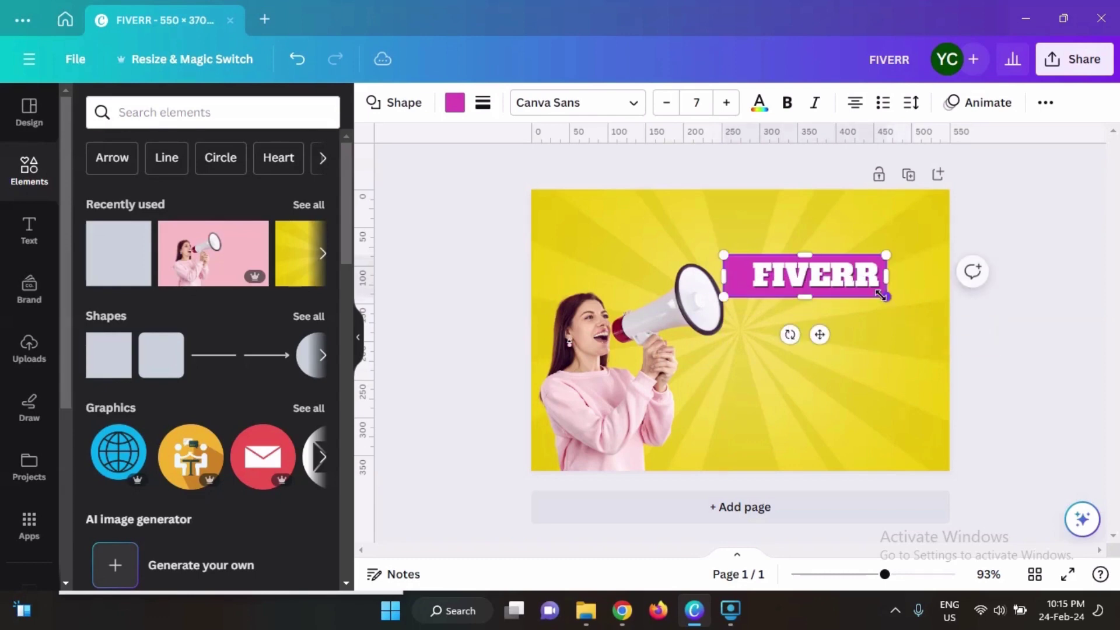
left_click_drag(819, 333, 820, 331)
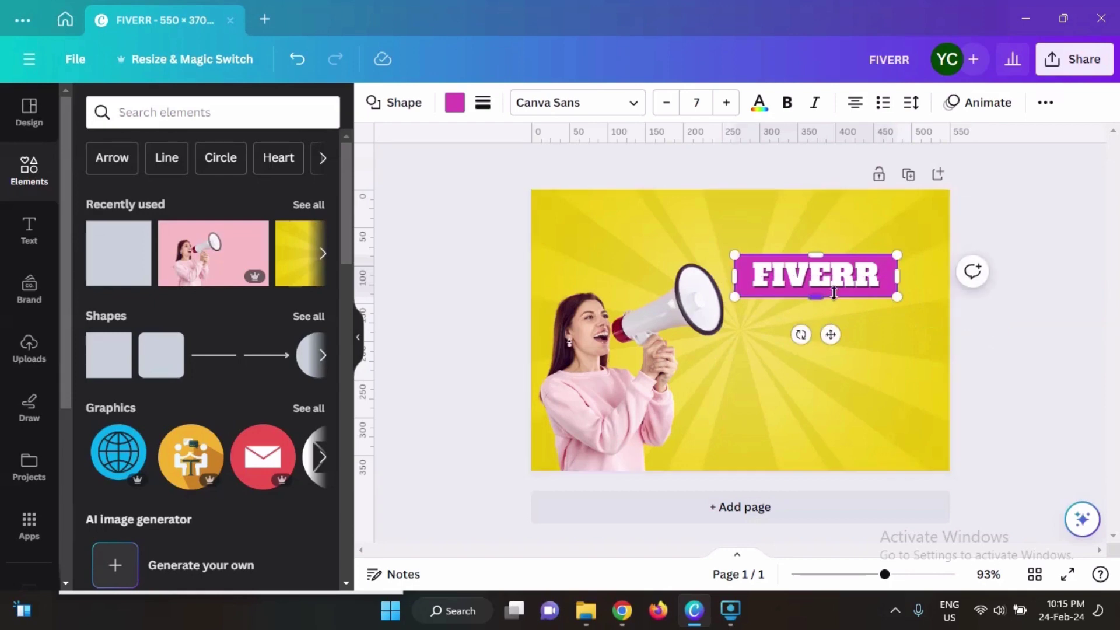
Step: Check the middle and center alignment of the "FIVERR" heading with its magenta bar in the position settings
left_click(840, 293)
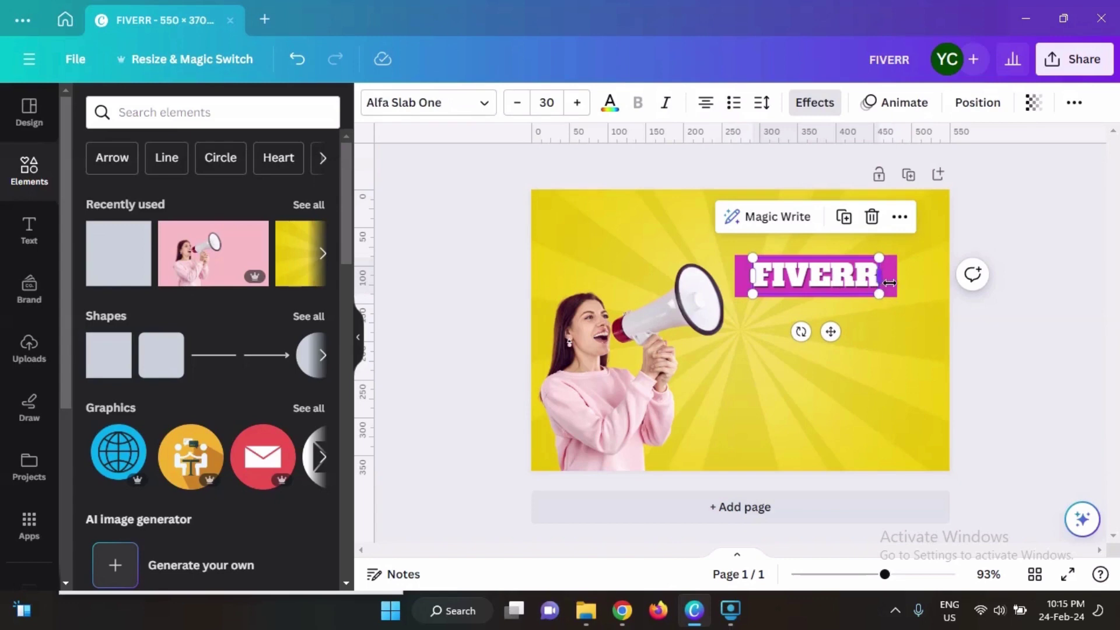
left_click(892, 282, "shift")
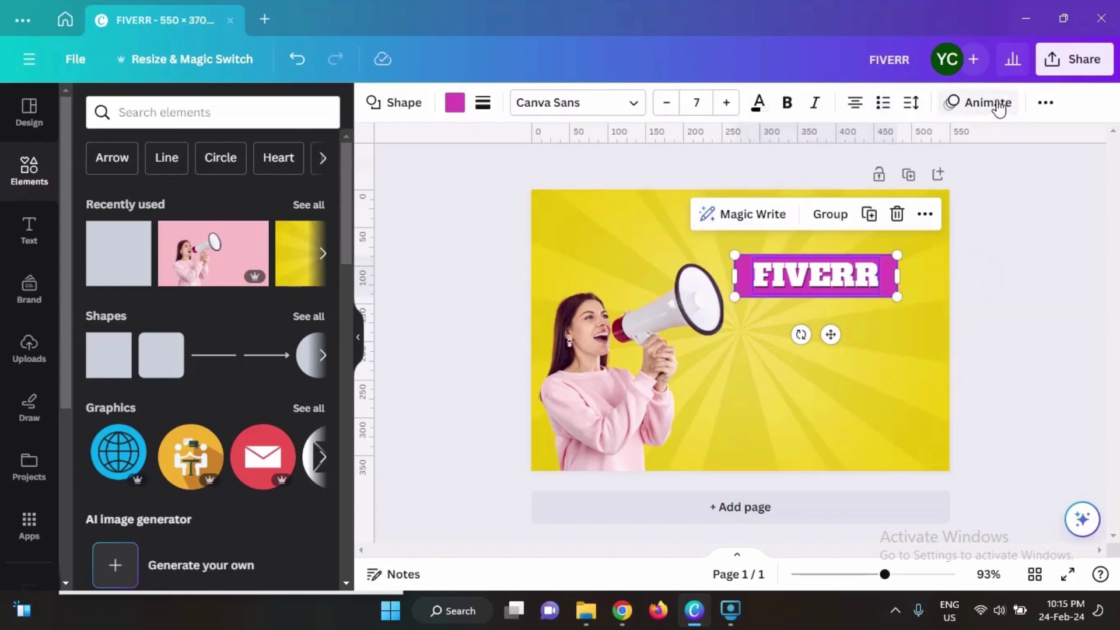
left_click(1045, 105)
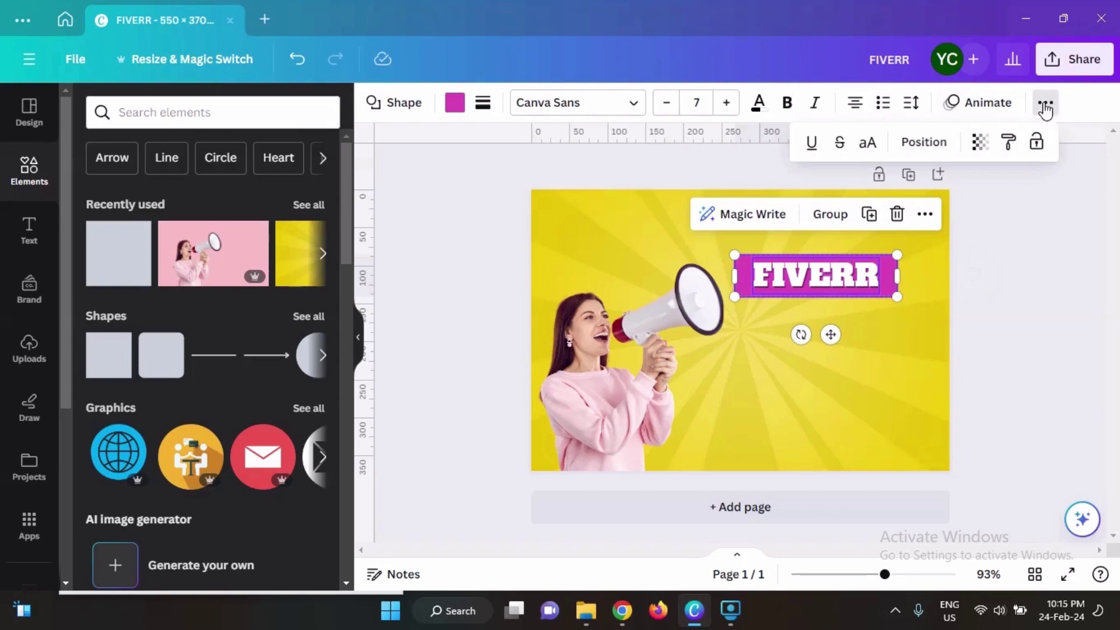
left_click(939, 146)
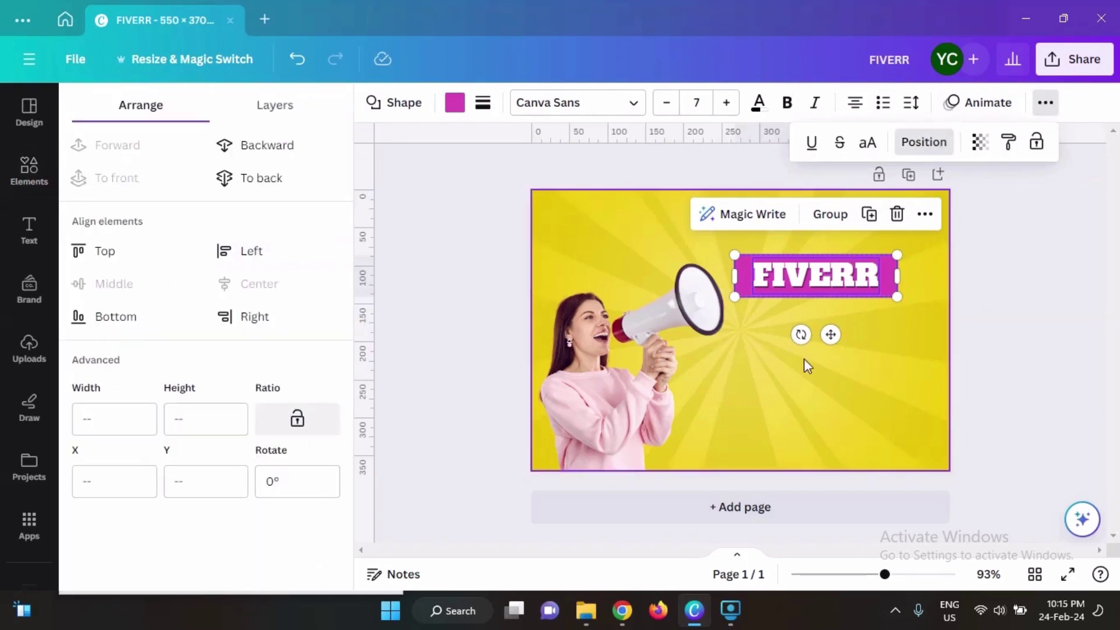
left_click(902, 355)
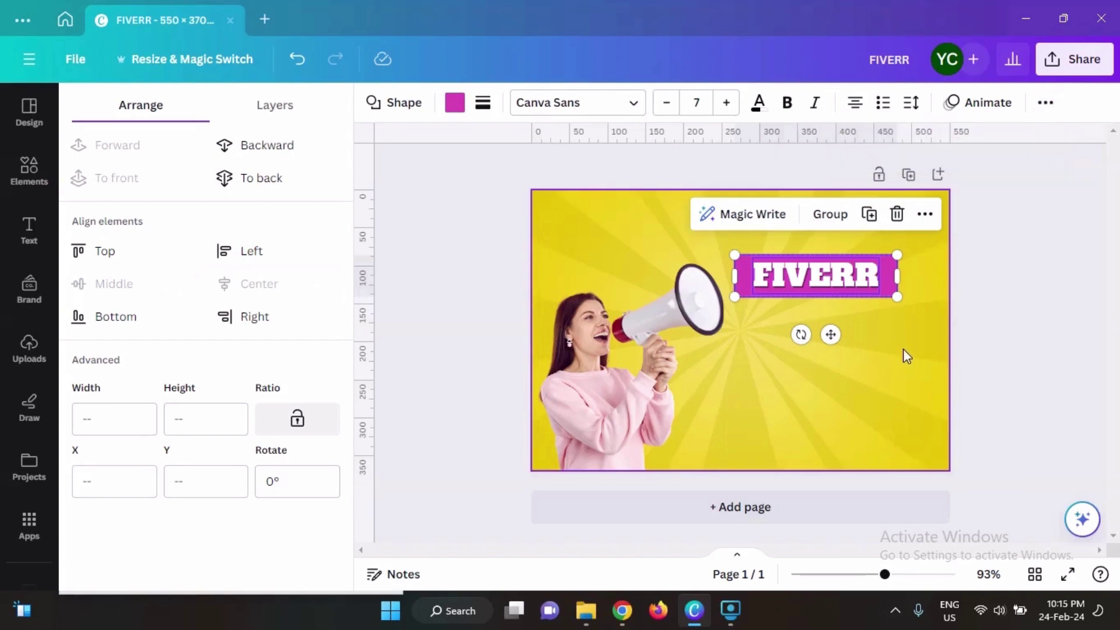
left_click(859, 284)
left_click(877, 318)
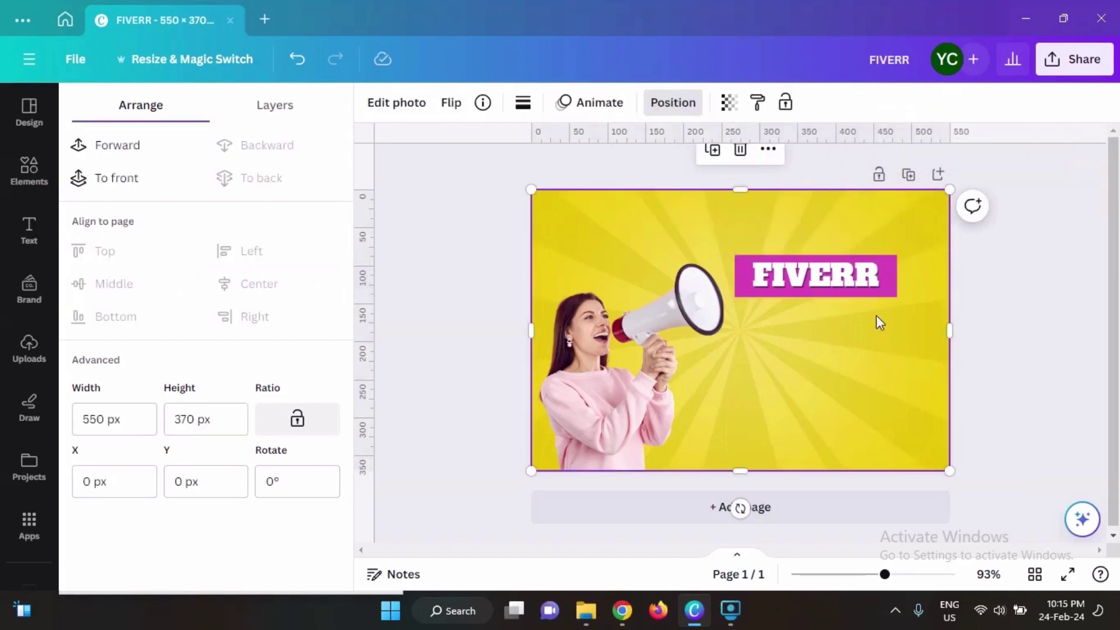
Step: Duplicate the "FIVERR" heading together with its magenta bar twice, stacking the copies directly below the original
left_click(840, 282)
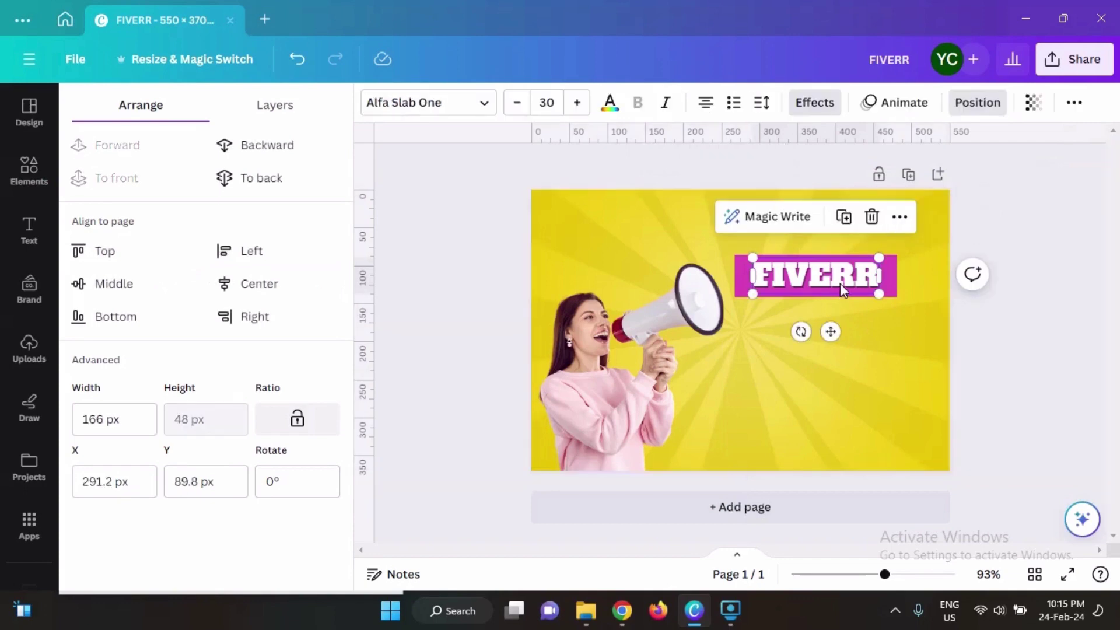
left_click(897, 285, "shift")
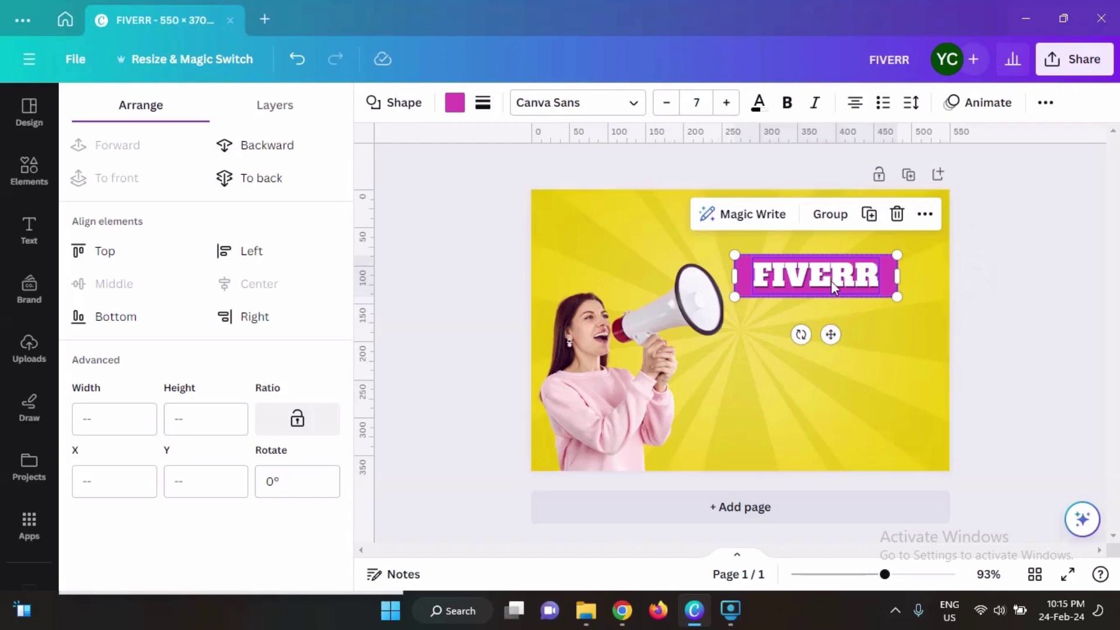
left_click_drag(830, 281, 833, 380)
Step: Replace the heading text on the middle magenta bar with "GIG" in capitals
left_click(838, 331)
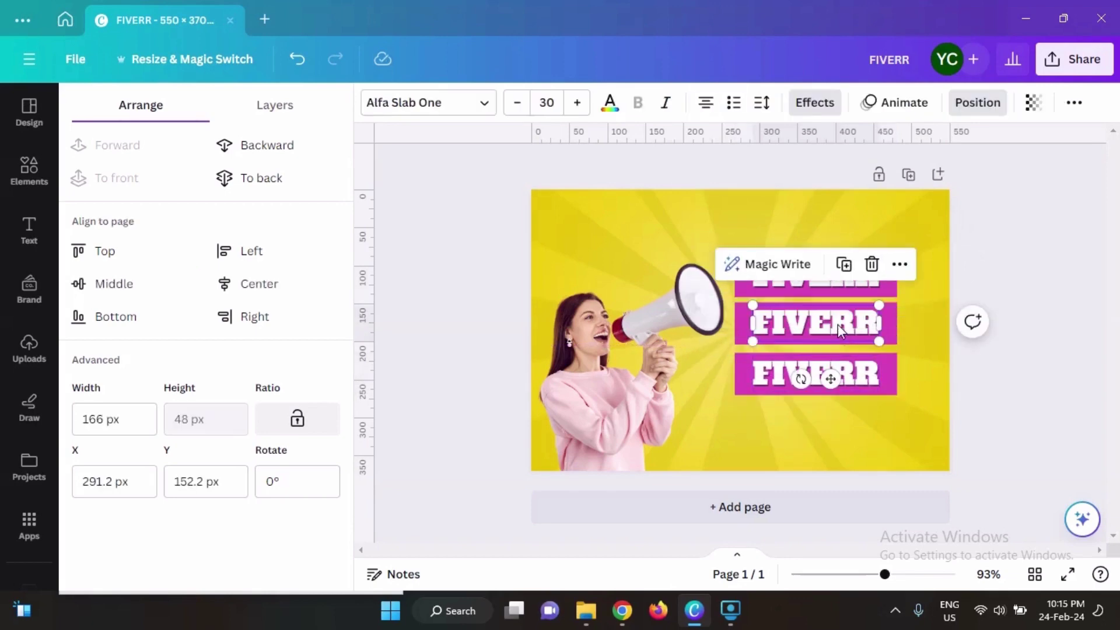
left_click(837, 324)
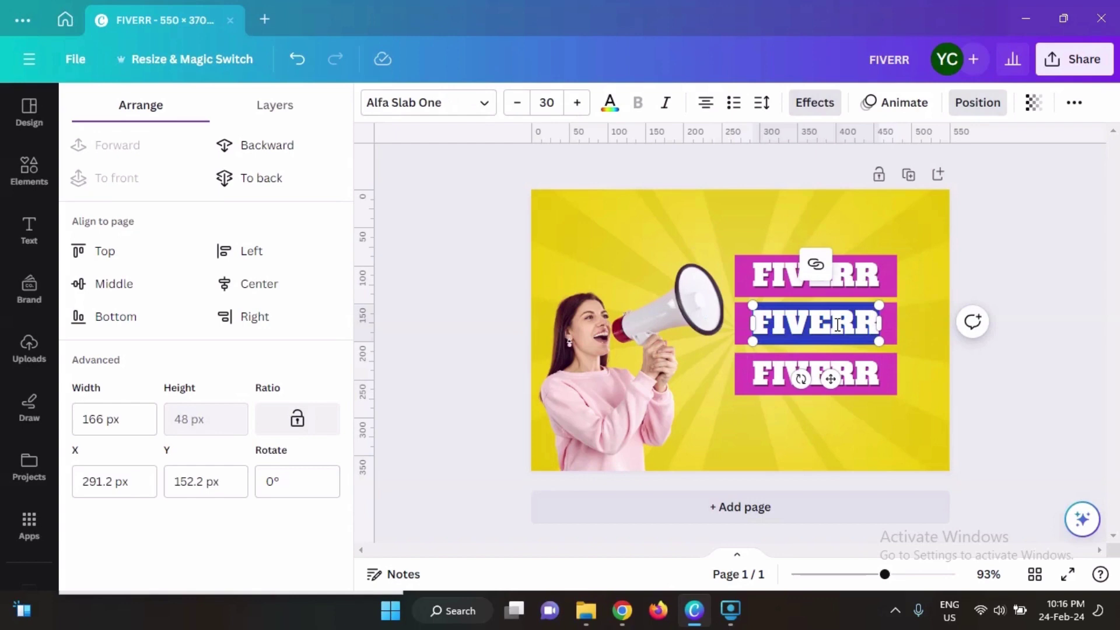
type("gig")
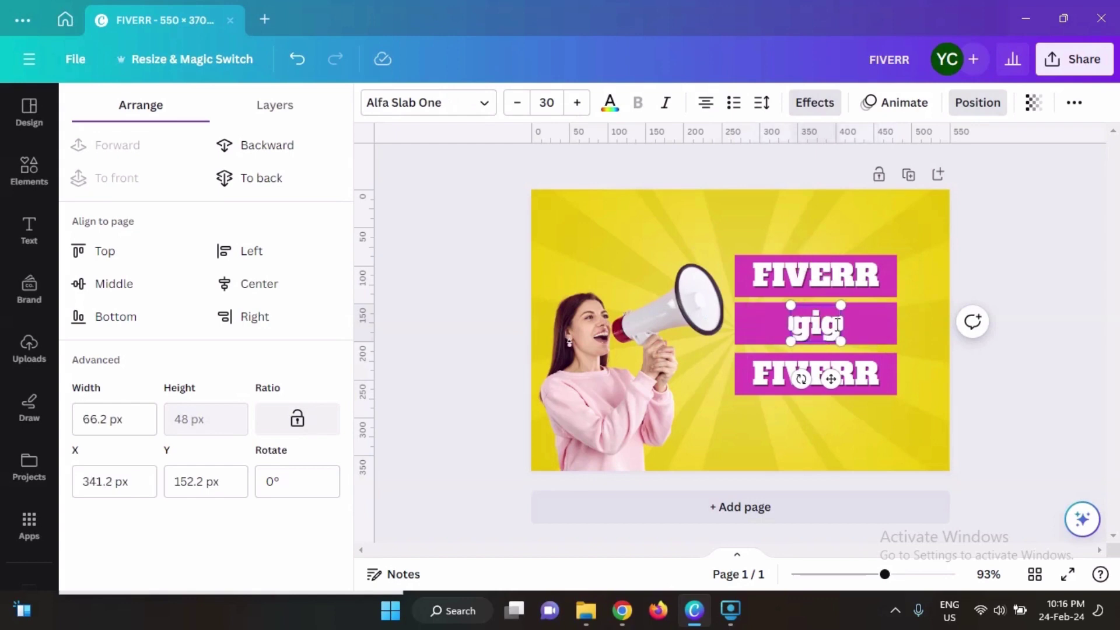
double_click(837, 325)
type("gig")
key("BackSpace")
key("BackSpace")
key("BackSpace")
type("gig")
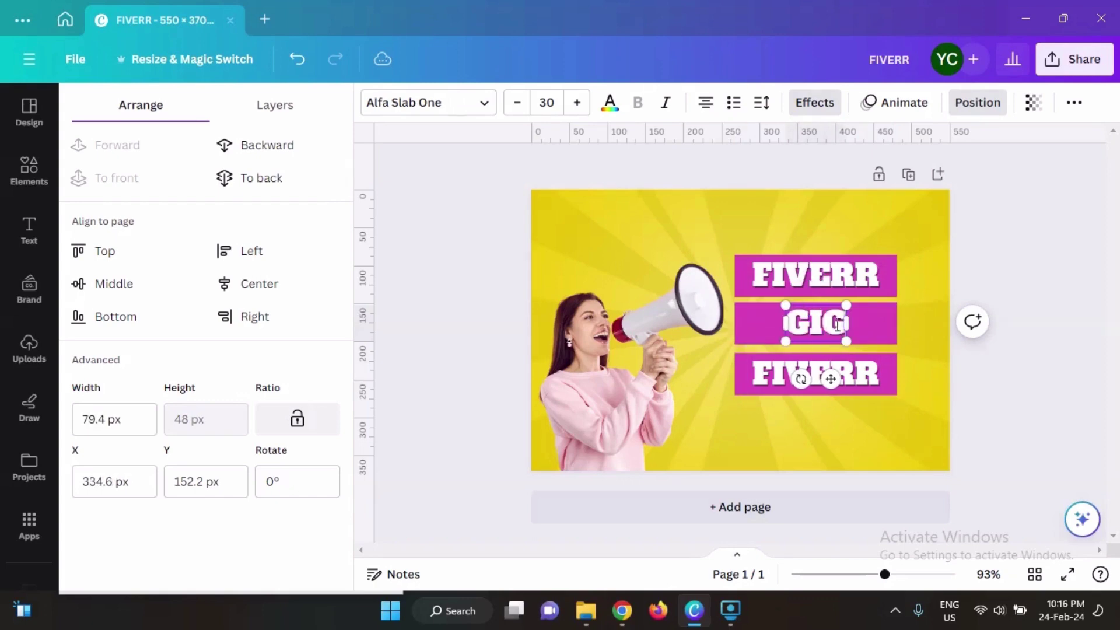
Step: Replace the heading text on the lowest magenta bar with "IMAGE" in capitals
double_click(851, 371)
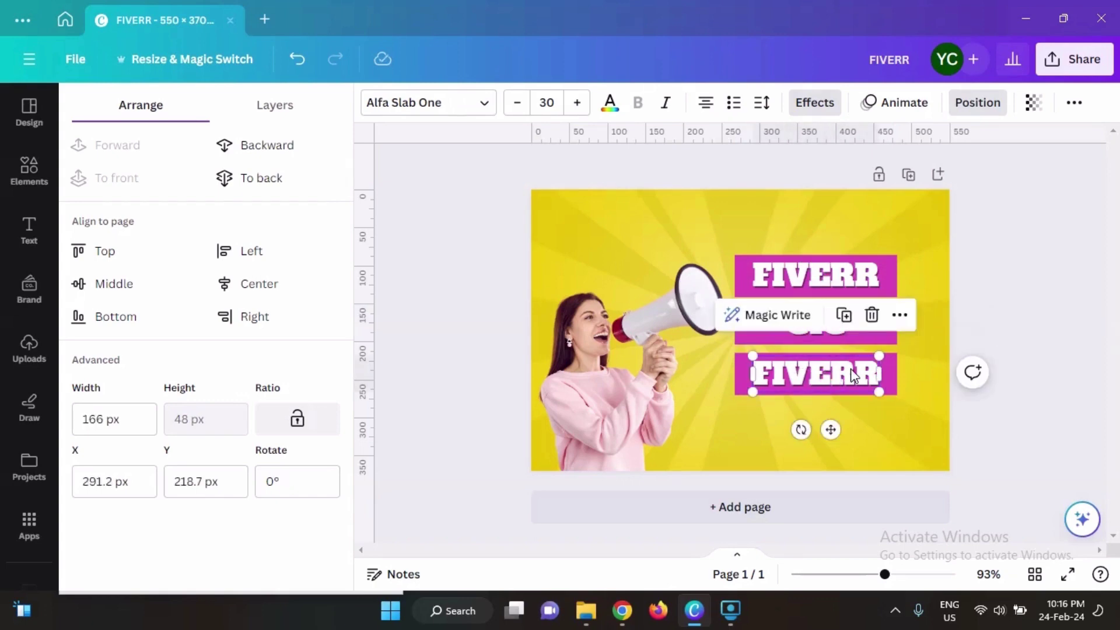
type("design")
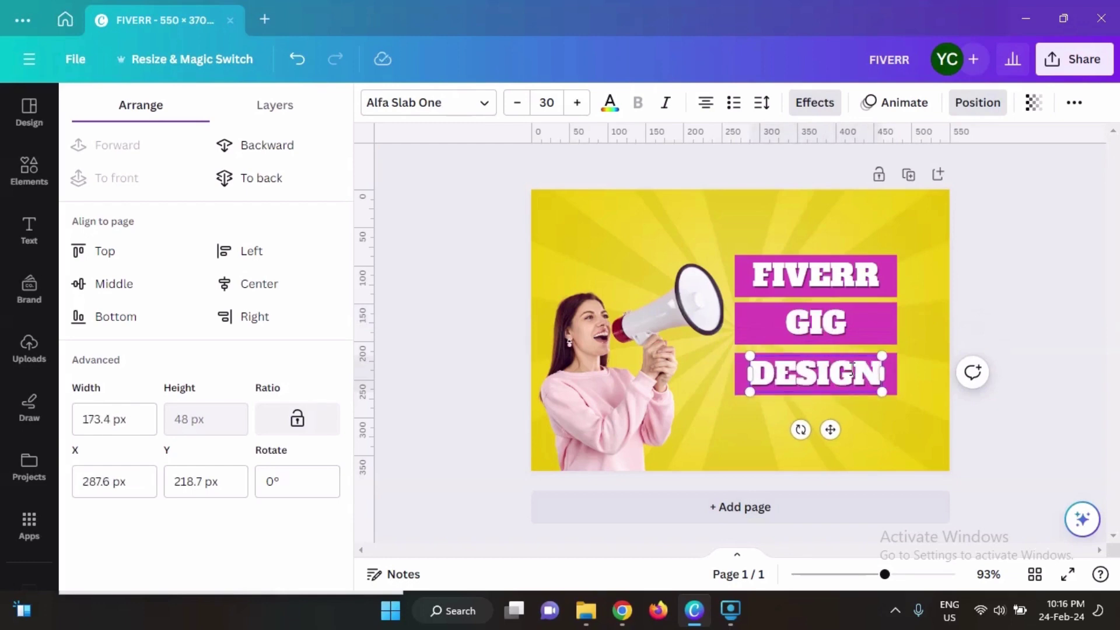
double_click(852, 369)
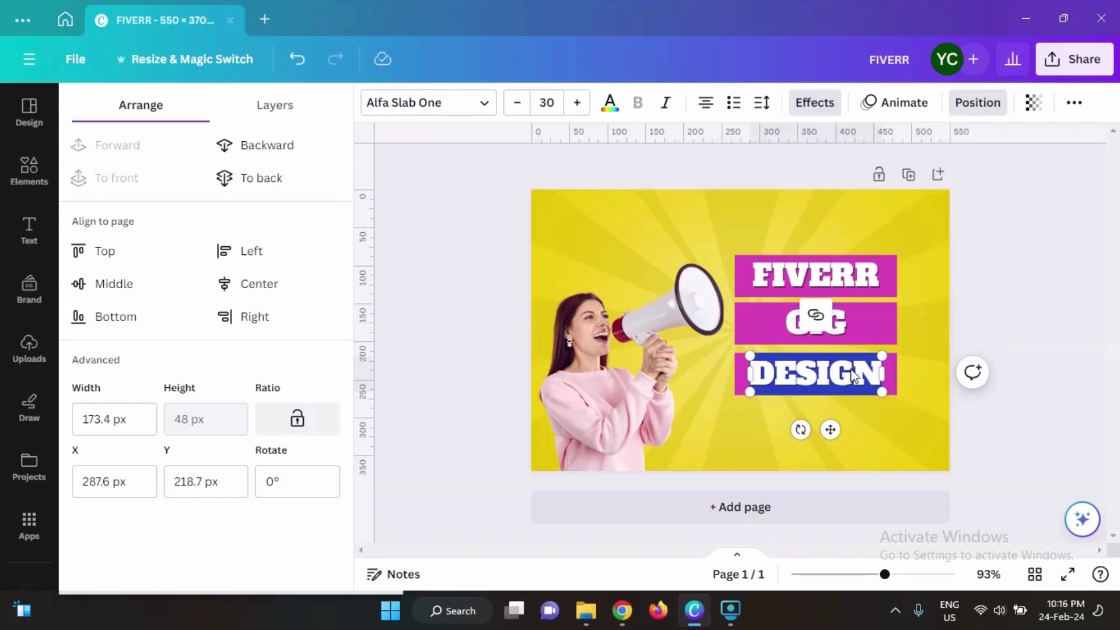
type("image")
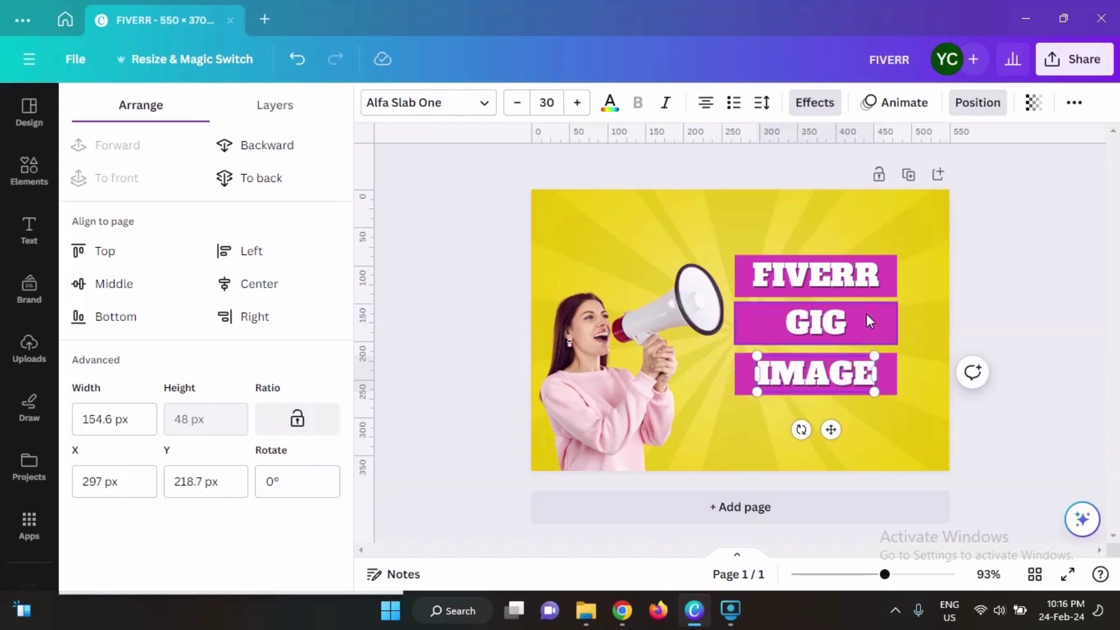
Step: Open the fill color choices for the middle magenta bar behind the "GIG" heading
left_click(884, 320)
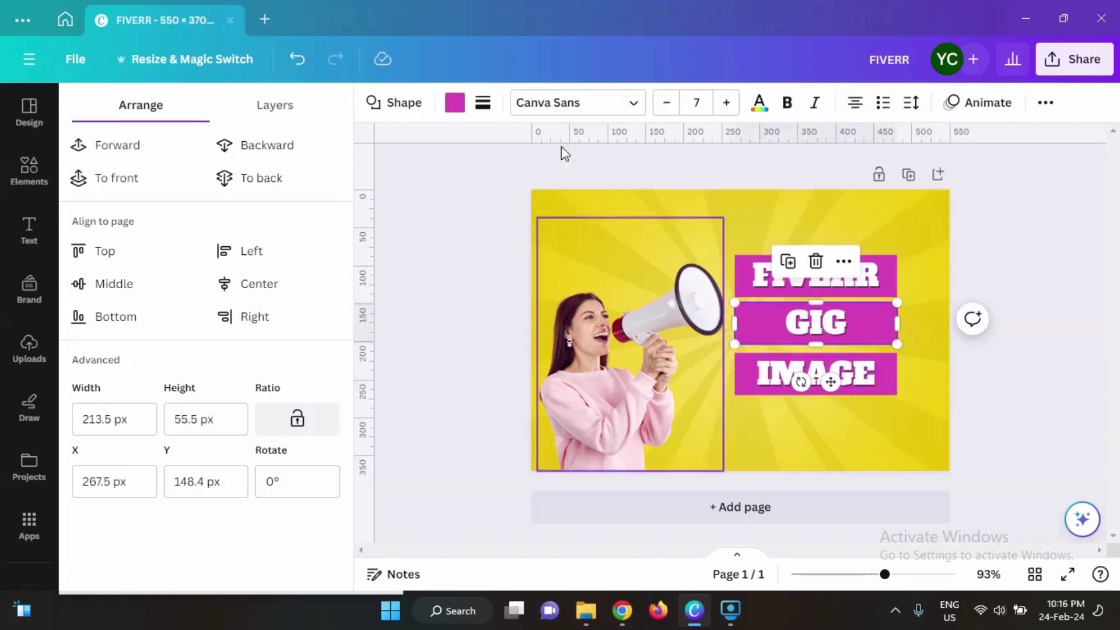
left_click(455, 103)
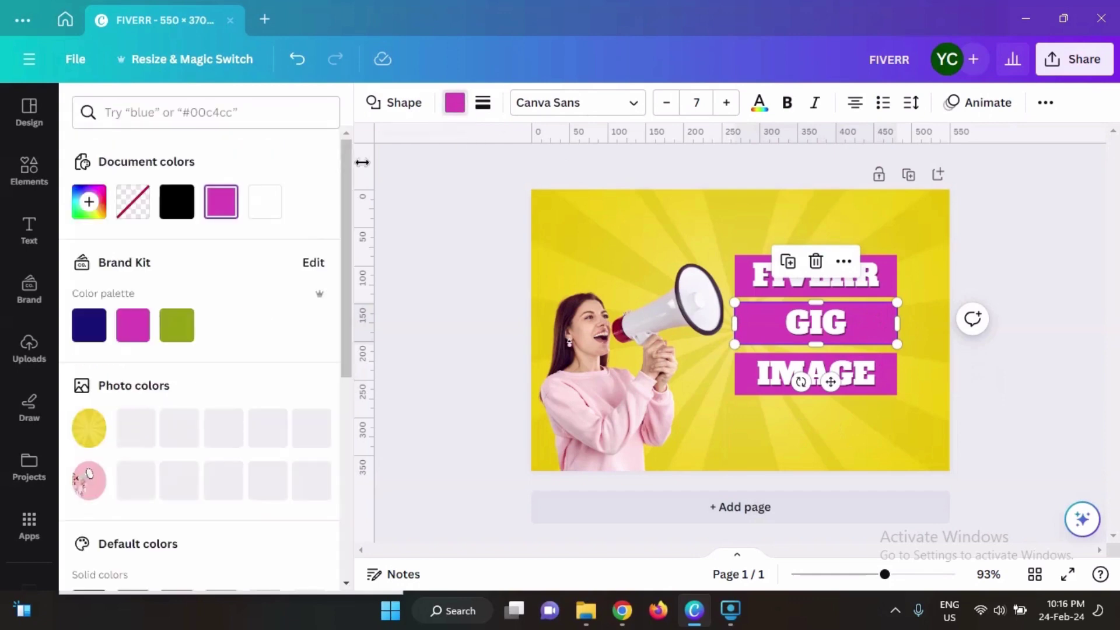
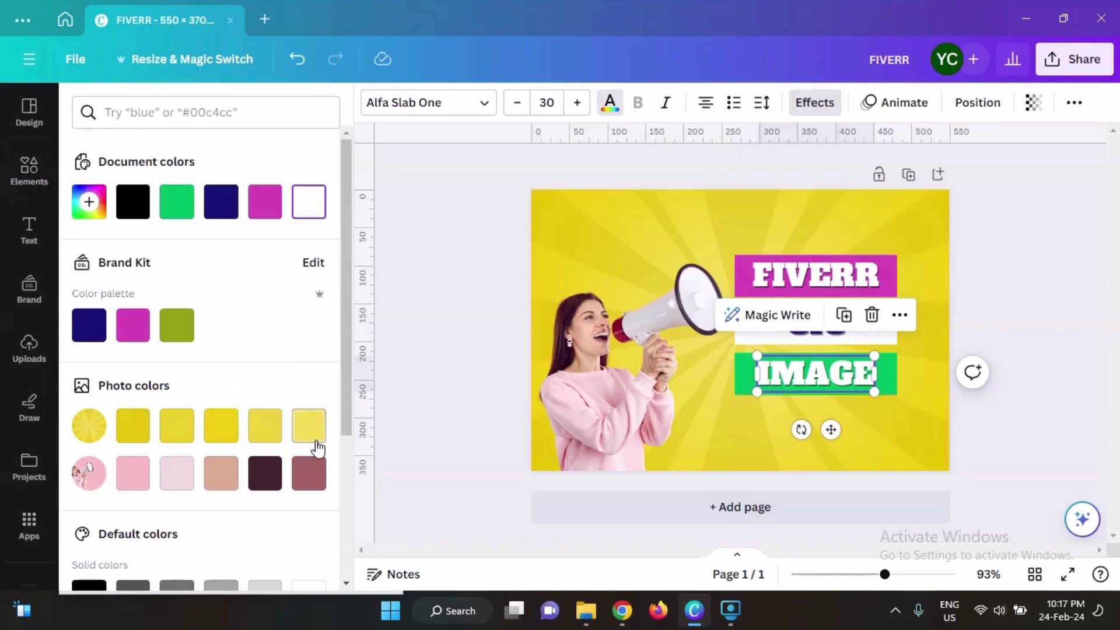
Step: Try peach and orange on the "IMAGE" heading, and settle on the default yellow #ffde59 as its text color
scroll(341, 472, "down", 4)
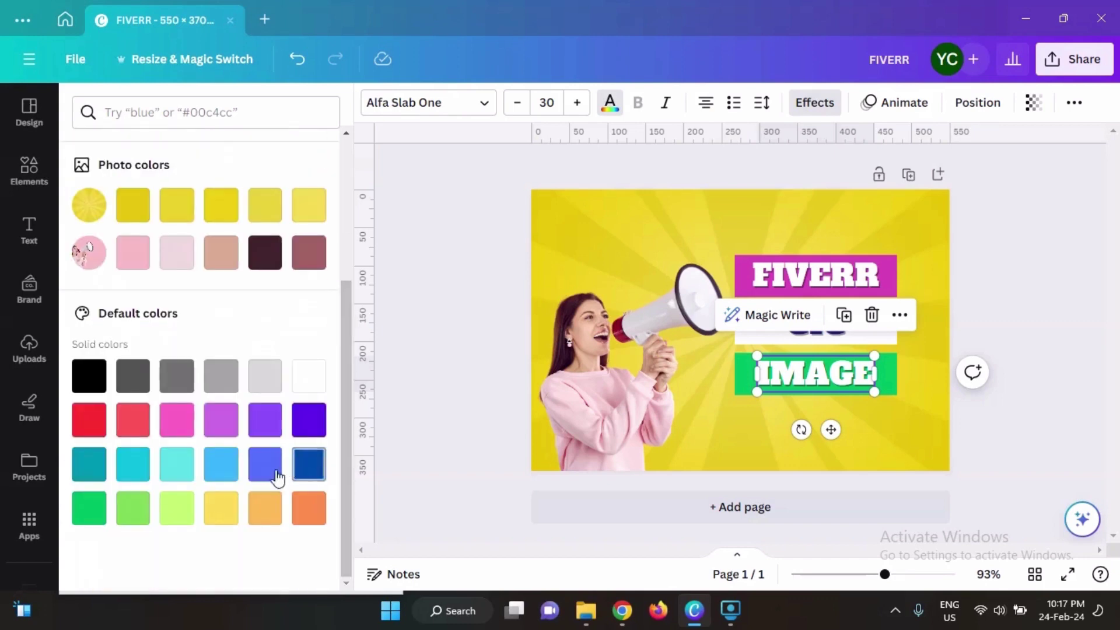
left_click(235, 512)
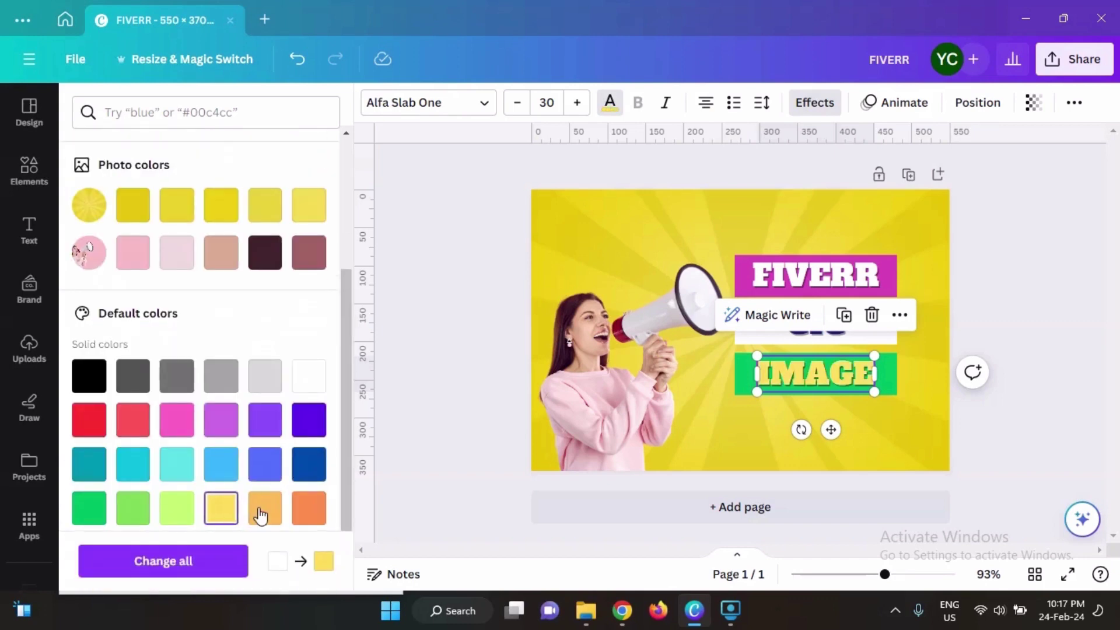
left_click(307, 508)
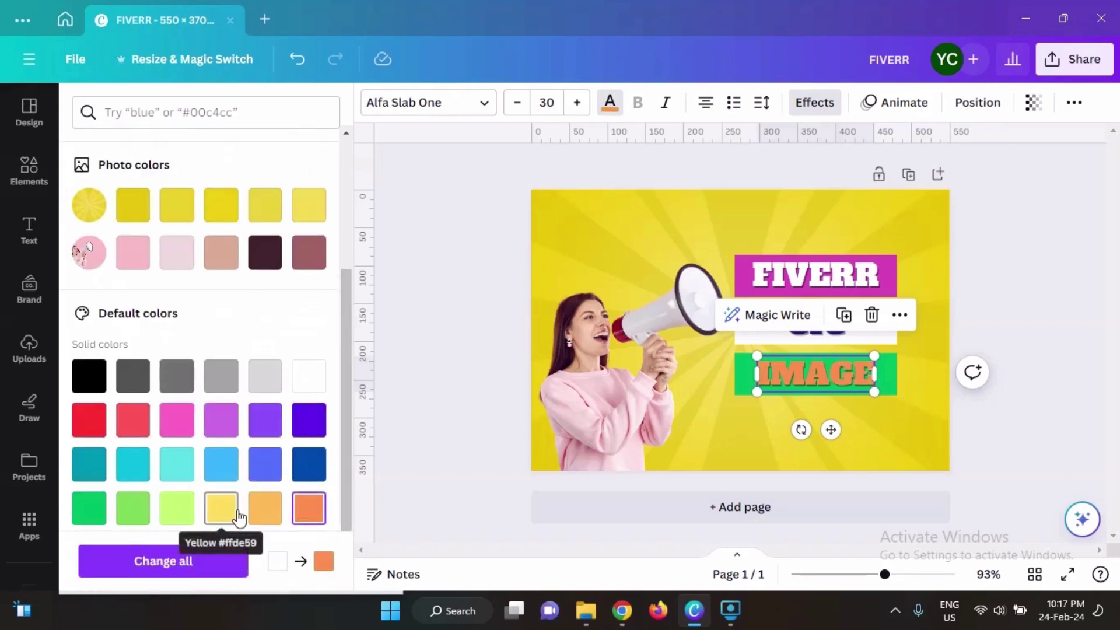
left_click(258, 516)
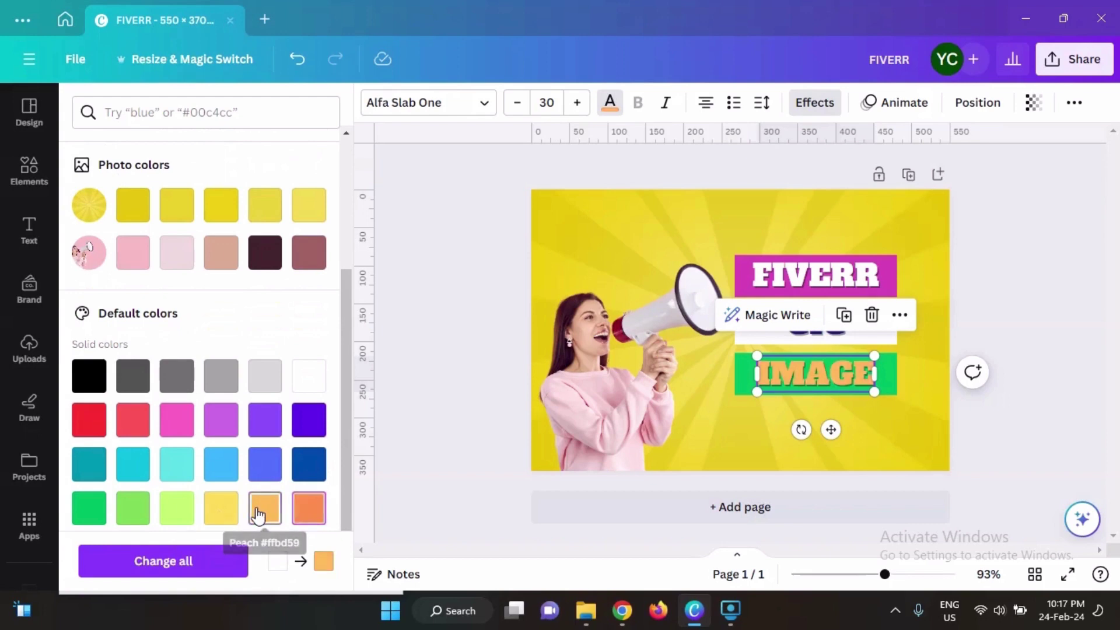
left_click(309, 509)
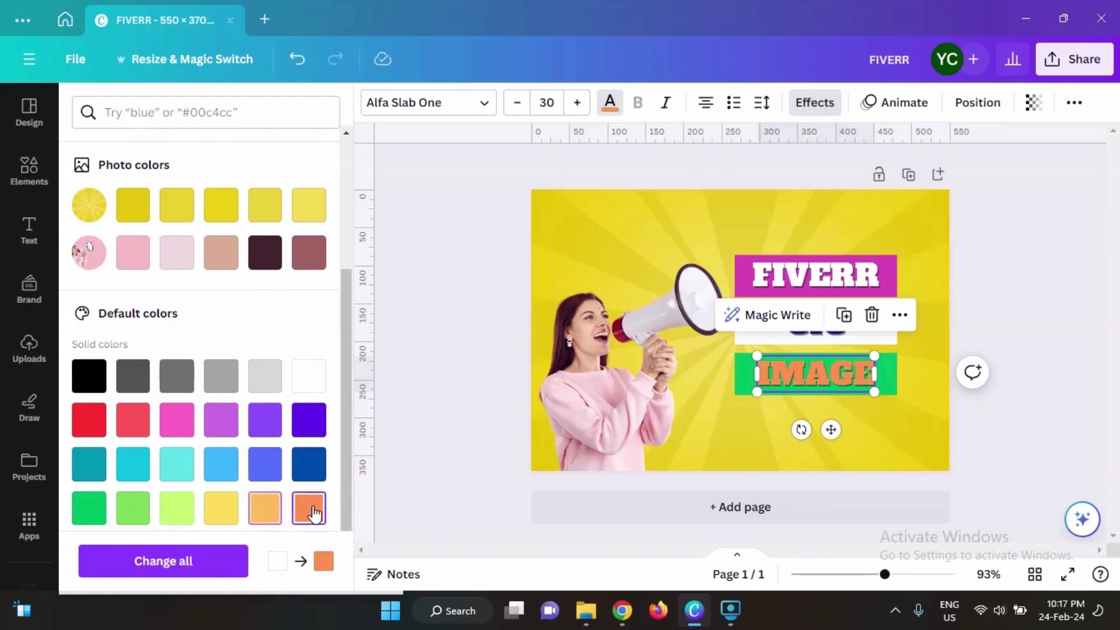
left_click(233, 513)
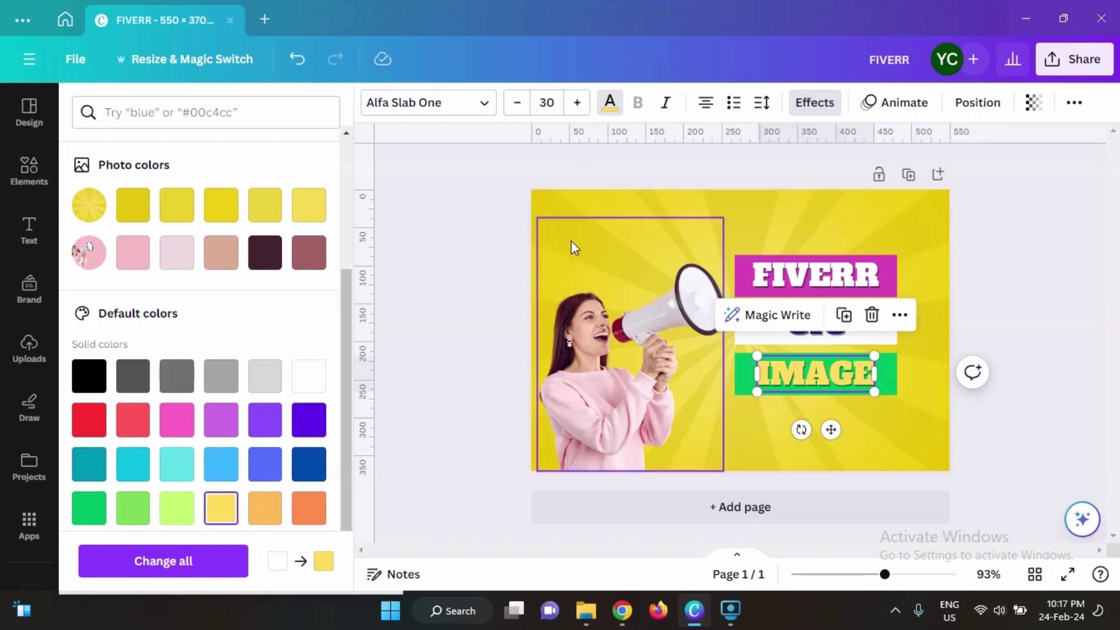
left_click(768, 217)
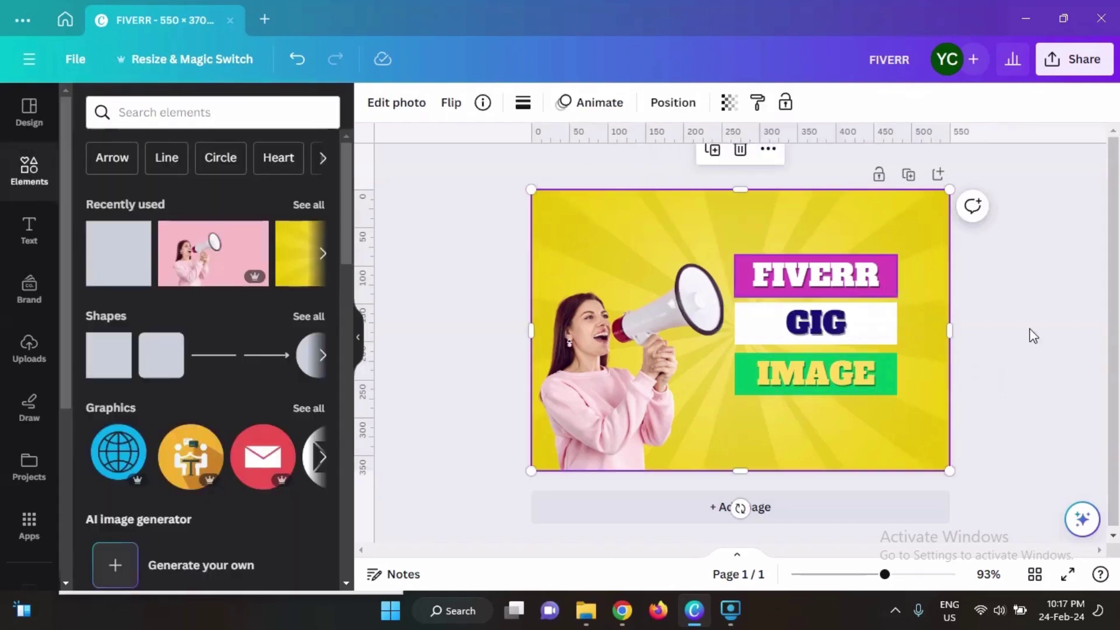
Step: Move the "GIG" heading together with its white bar up against the underside of the "FIVERR" bar
left_click(837, 331)
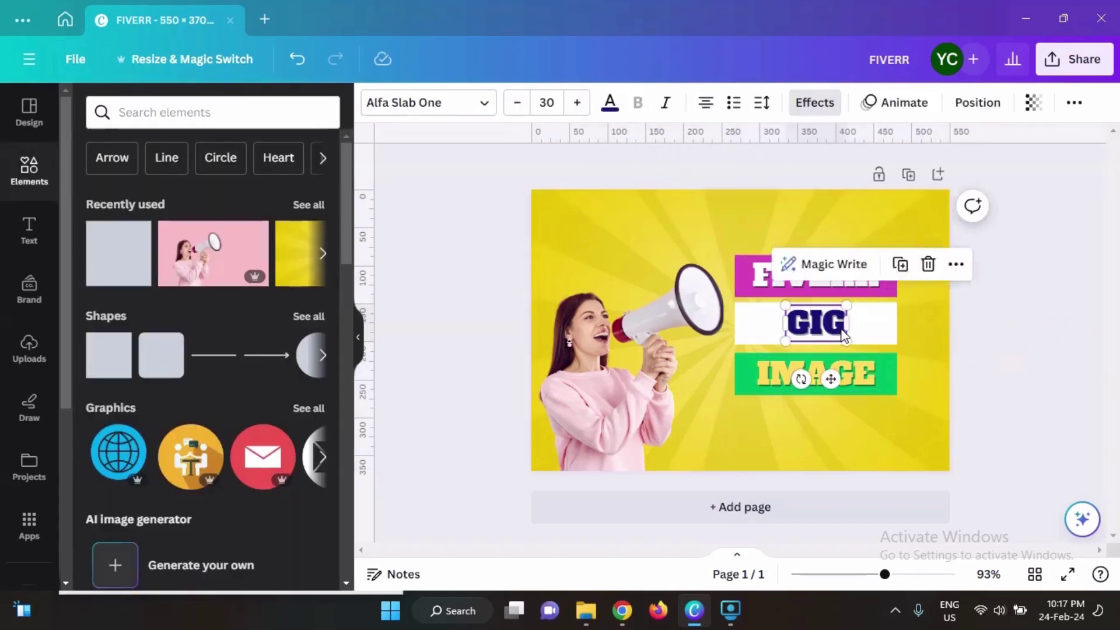
left_click(881, 343, "shift")
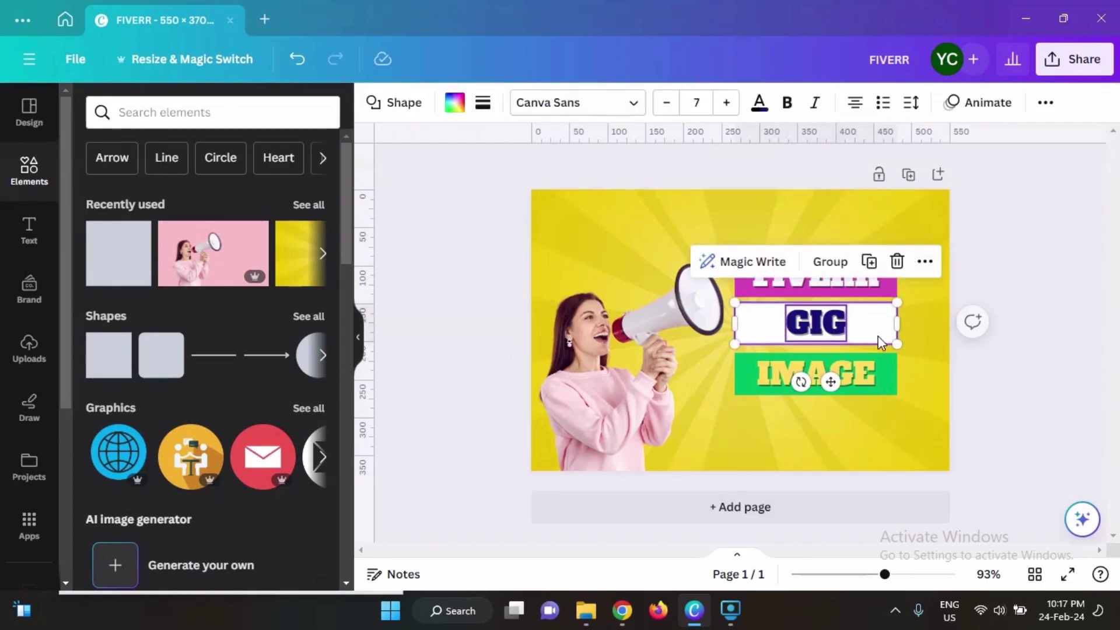
left_click_drag(834, 381, 834, 373)
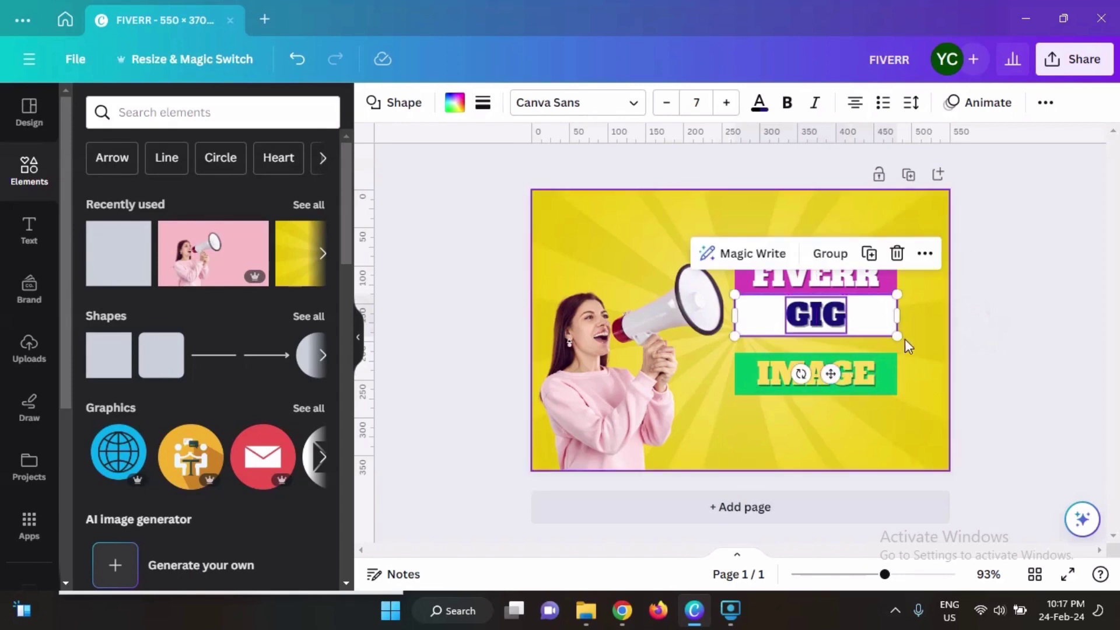
Step: Narrow the white bar to fit the "GIG" heading more closely and center both beneath the "FIVERR" bar
left_click_drag(886, 334, 845, 326)
key("ctrl+z")
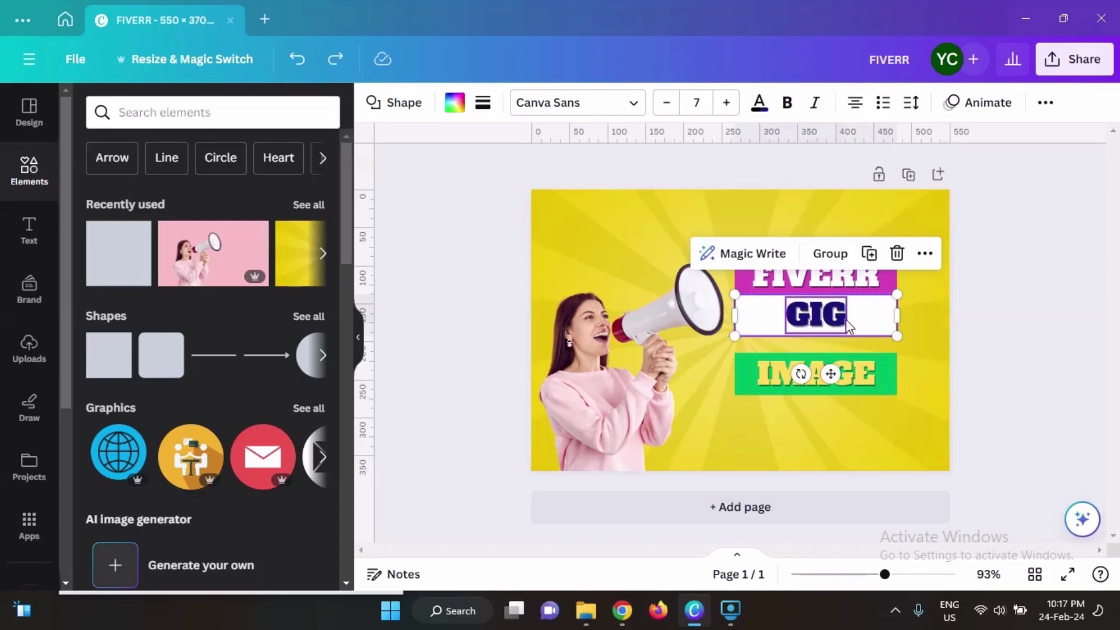
left_click(896, 326)
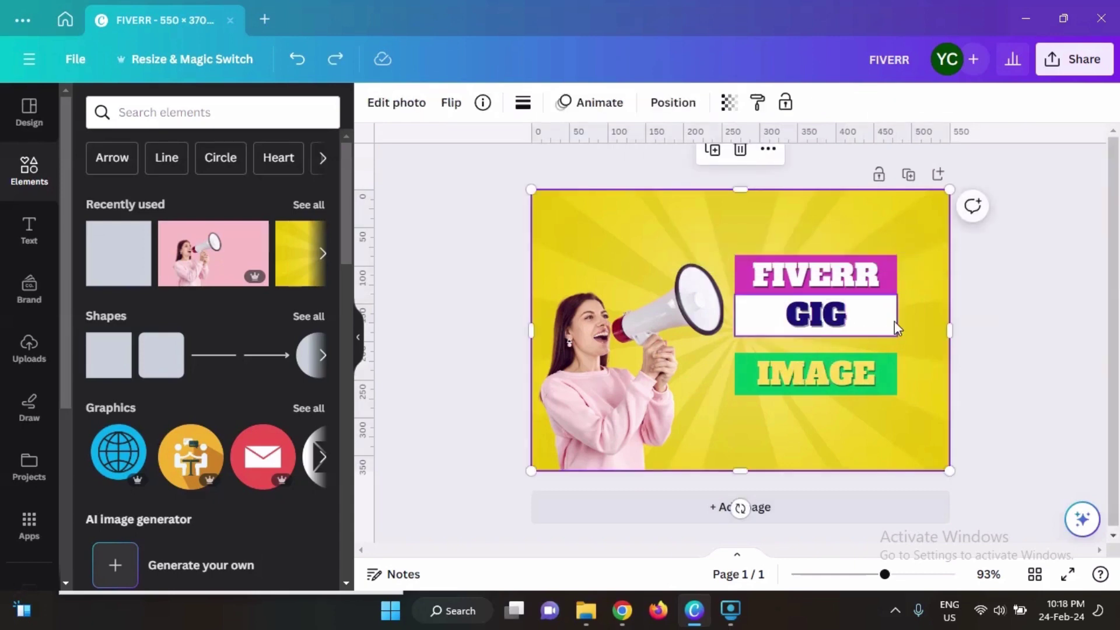
left_click(890, 324)
left_click_drag(882, 333, 801, 326)
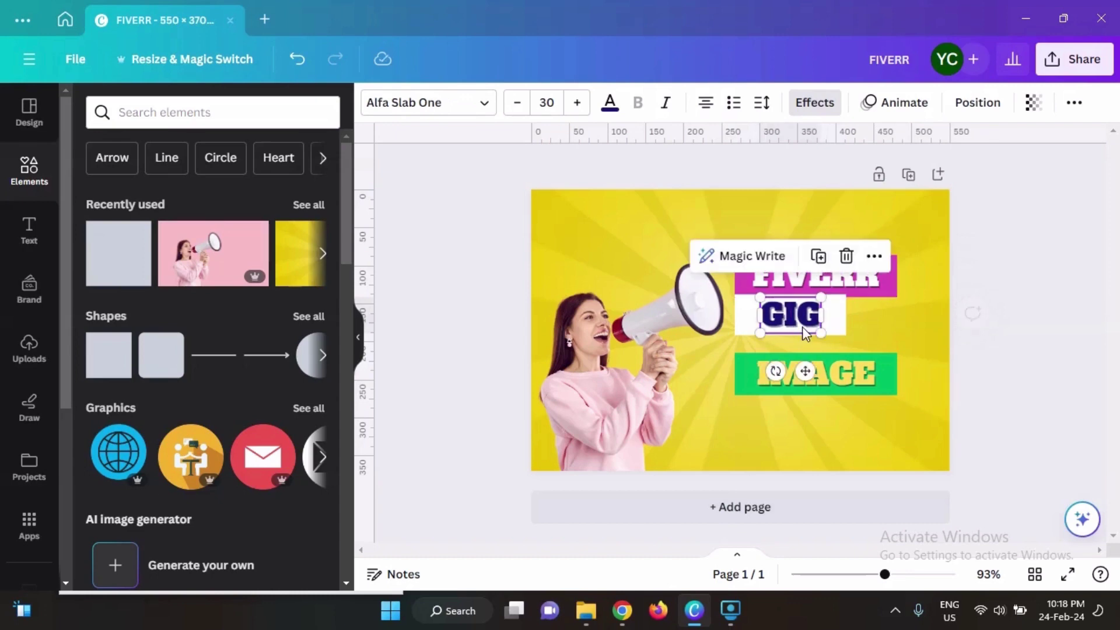
left_click(838, 328)
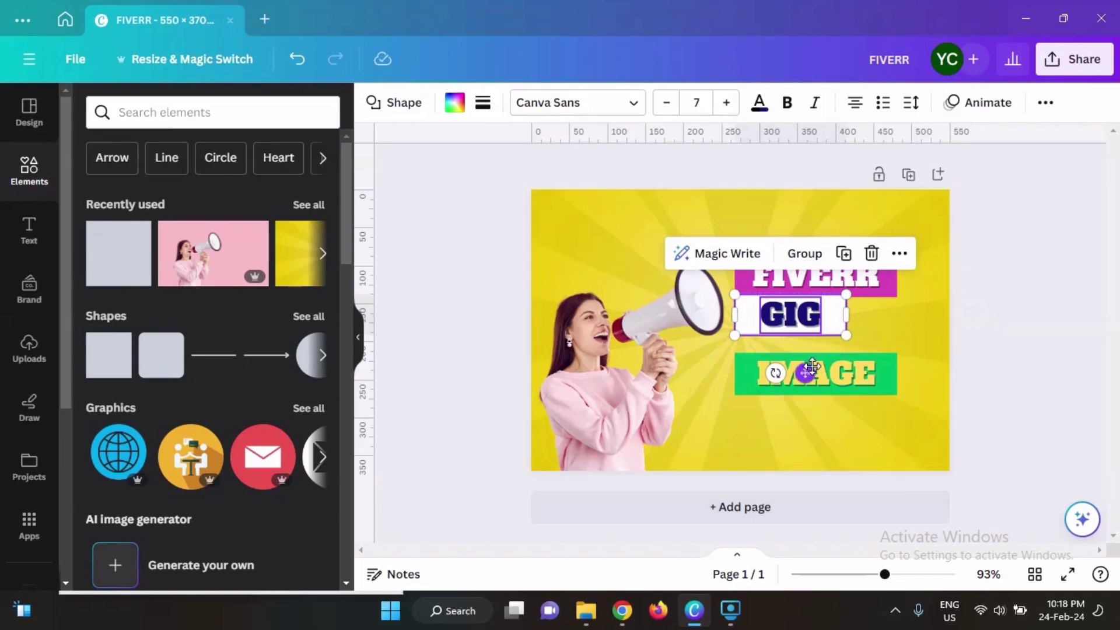
left_click_drag(819, 362, 839, 366)
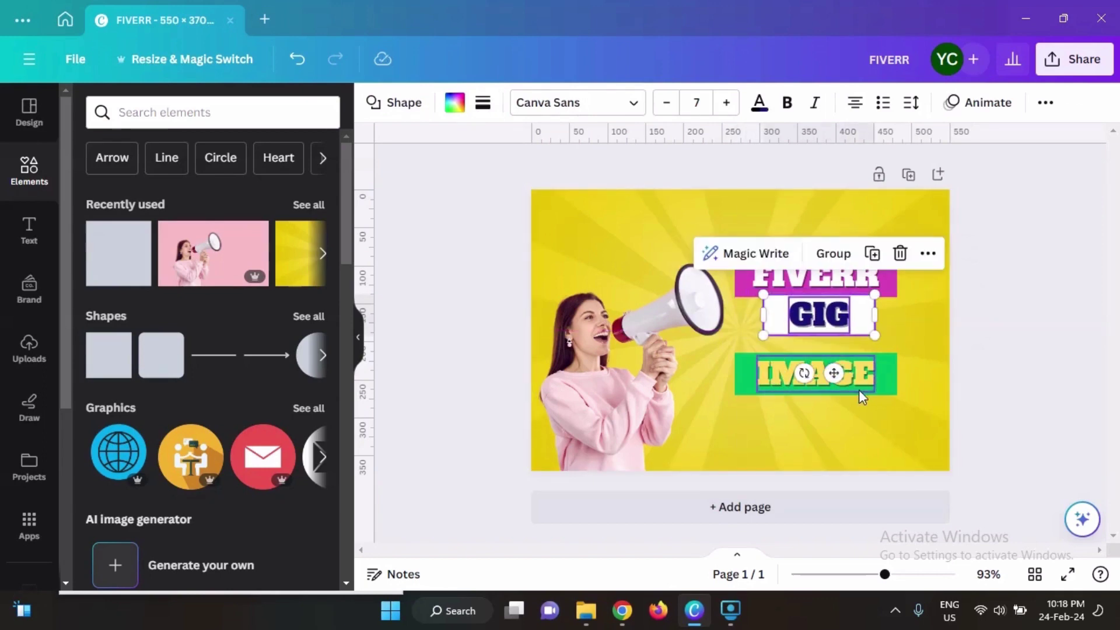
Step: Move the "IMAGE" heading together with its green bar up, directly beneath the white "GIG" bar and roughly centered
left_click(856, 380)
left_click(893, 375)
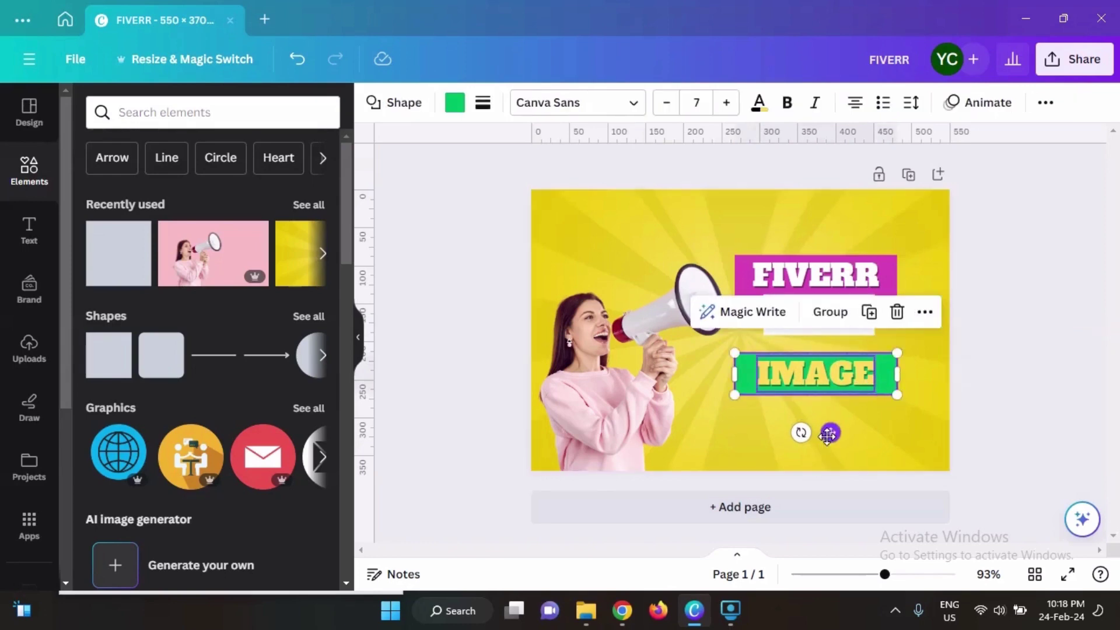
left_click_drag(831, 432, 836, 413)
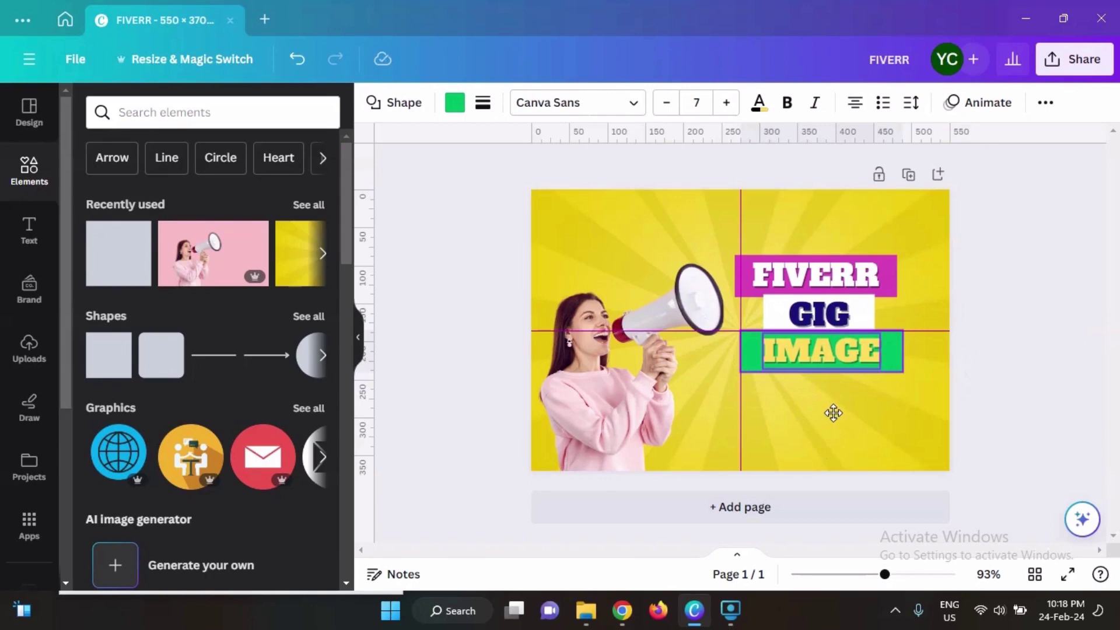
left_click_drag(832, 413, 832, 412)
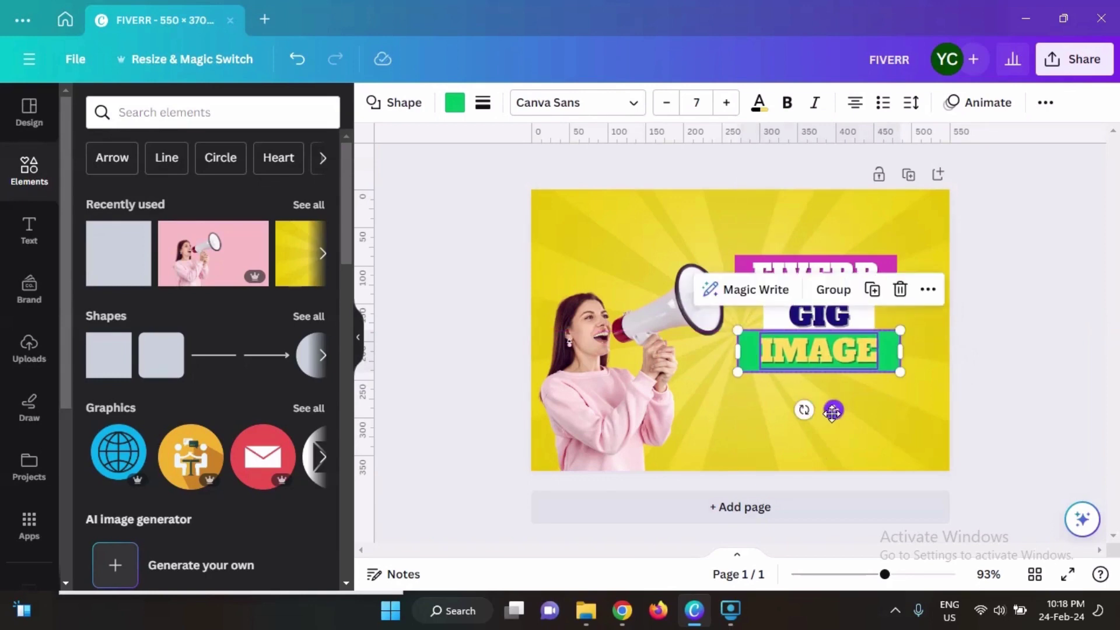
left_click(874, 430)
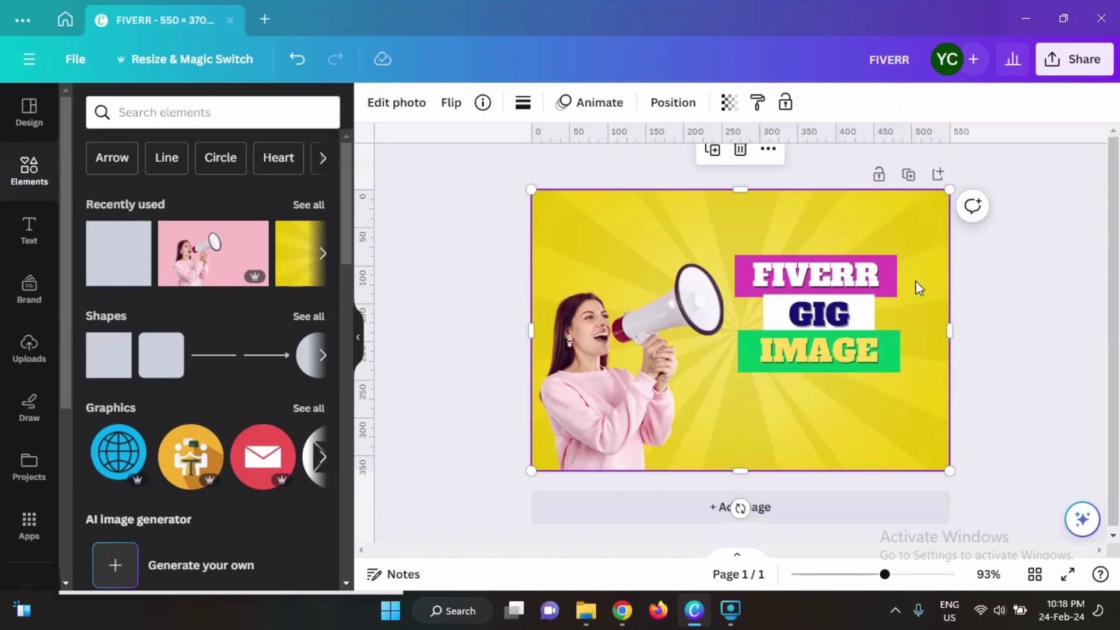
Step: Search the elements for "DOTTS", limit the results to graphics, and add the square halftone dot pattern to the design
left_click(169, 120)
type("DOTTED")
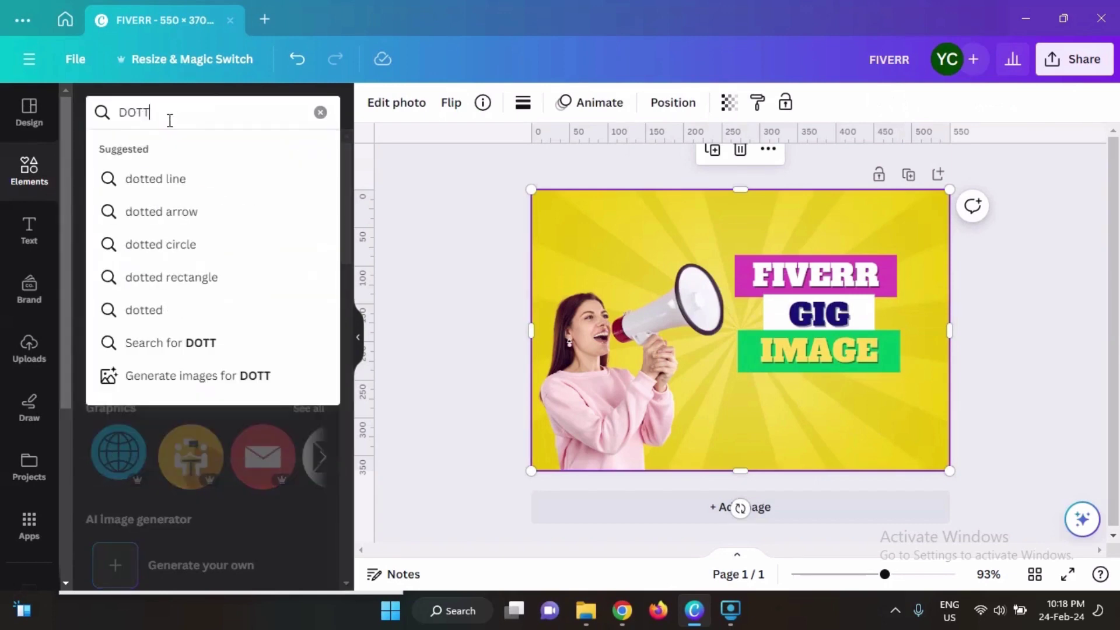
key("Return")
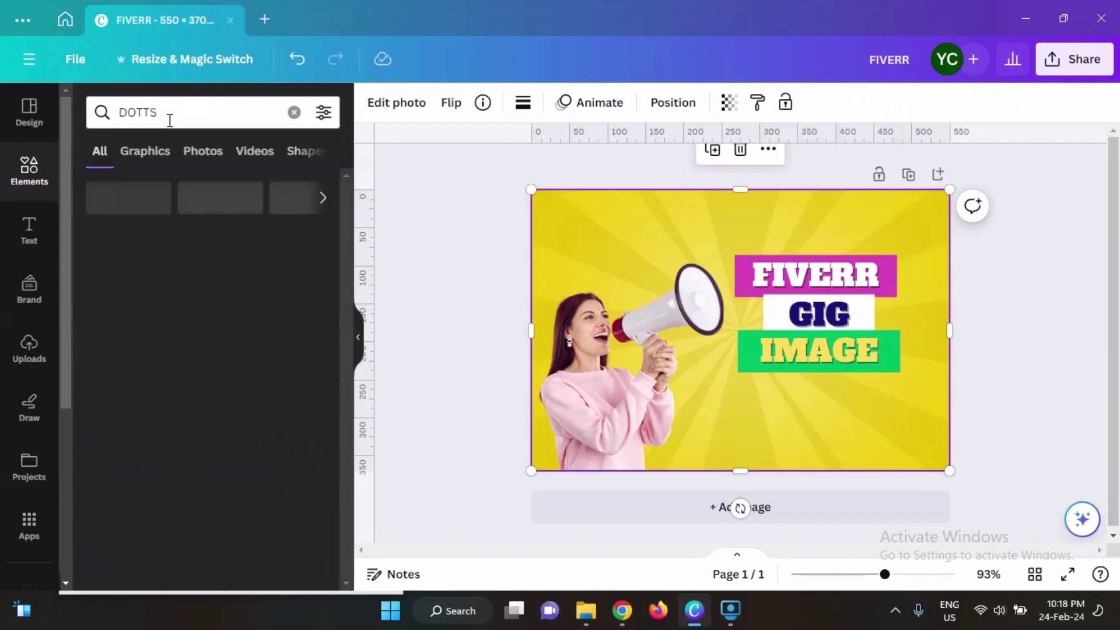
left_click(192, 157)
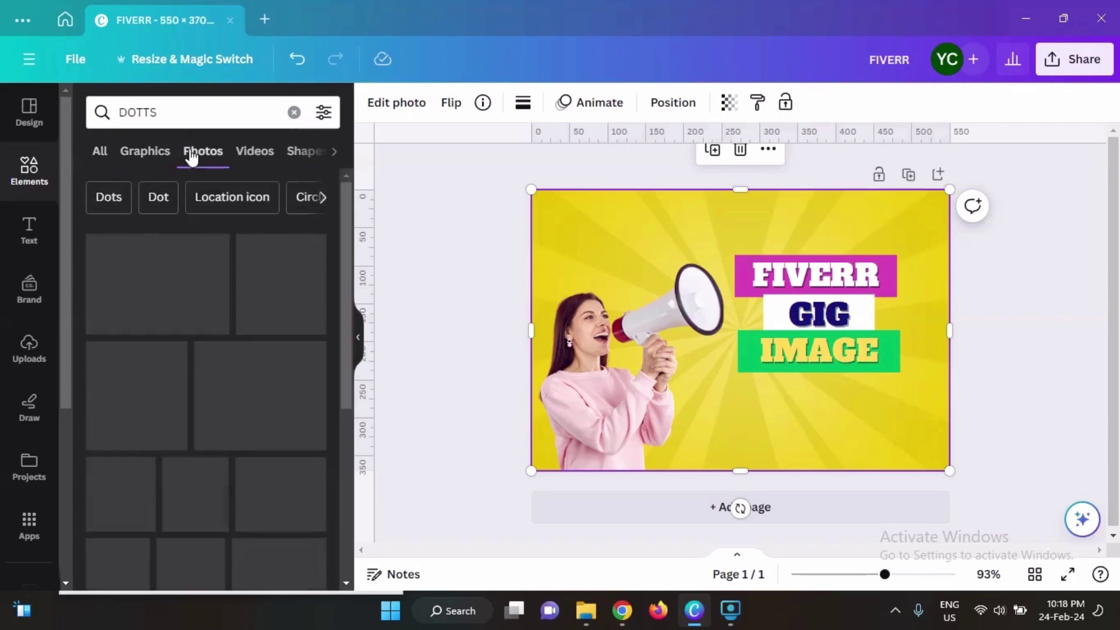
left_click(143, 154)
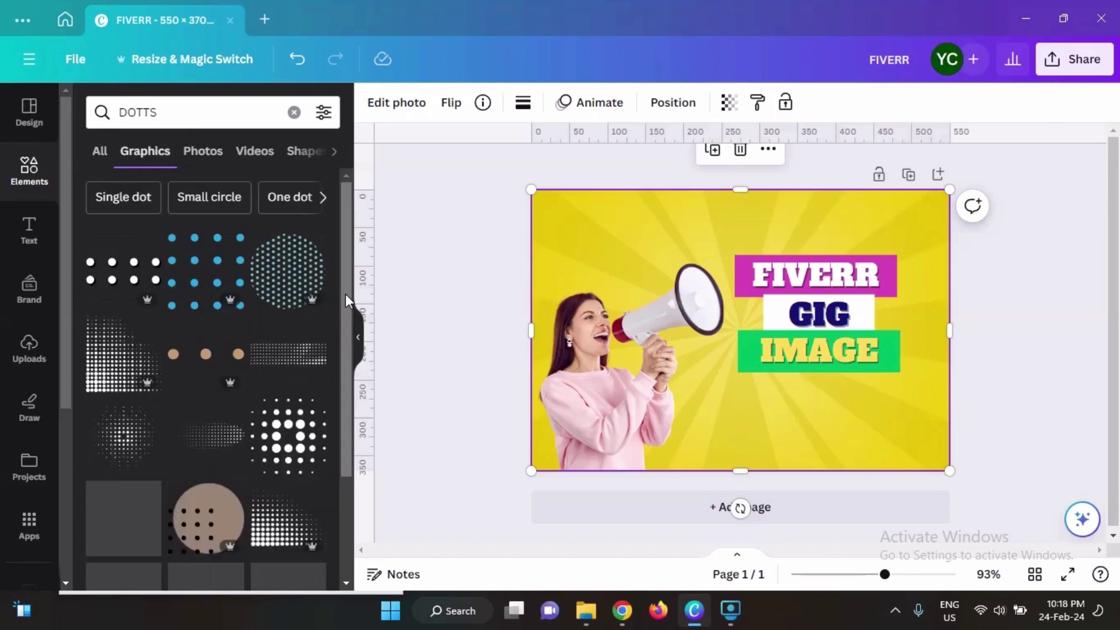
left_click_drag(345, 294, 351, 354)
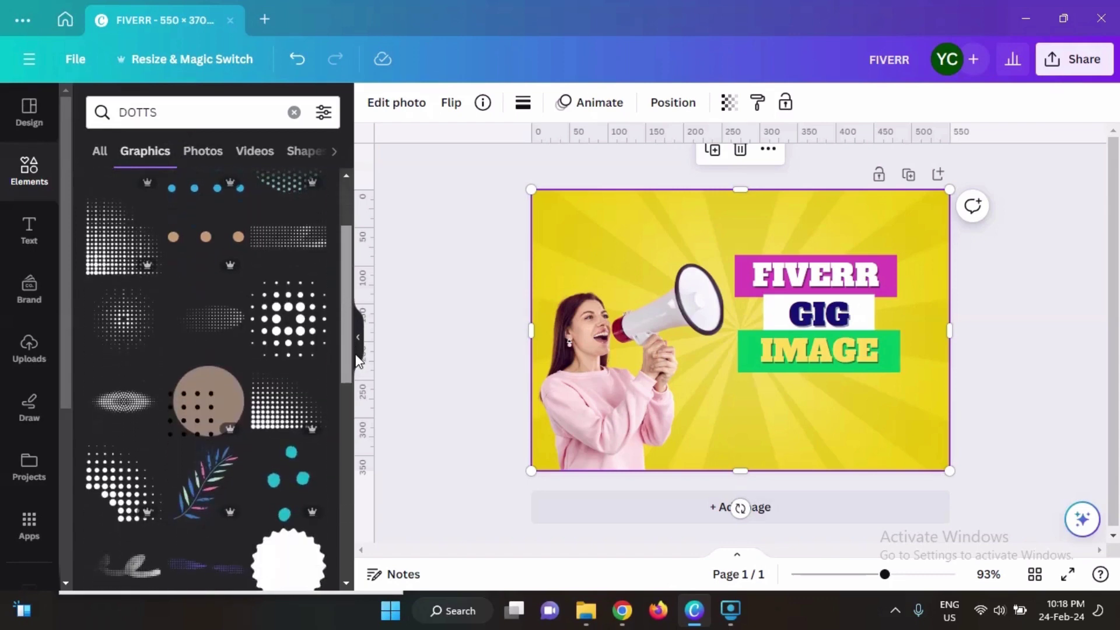
left_click(293, 344)
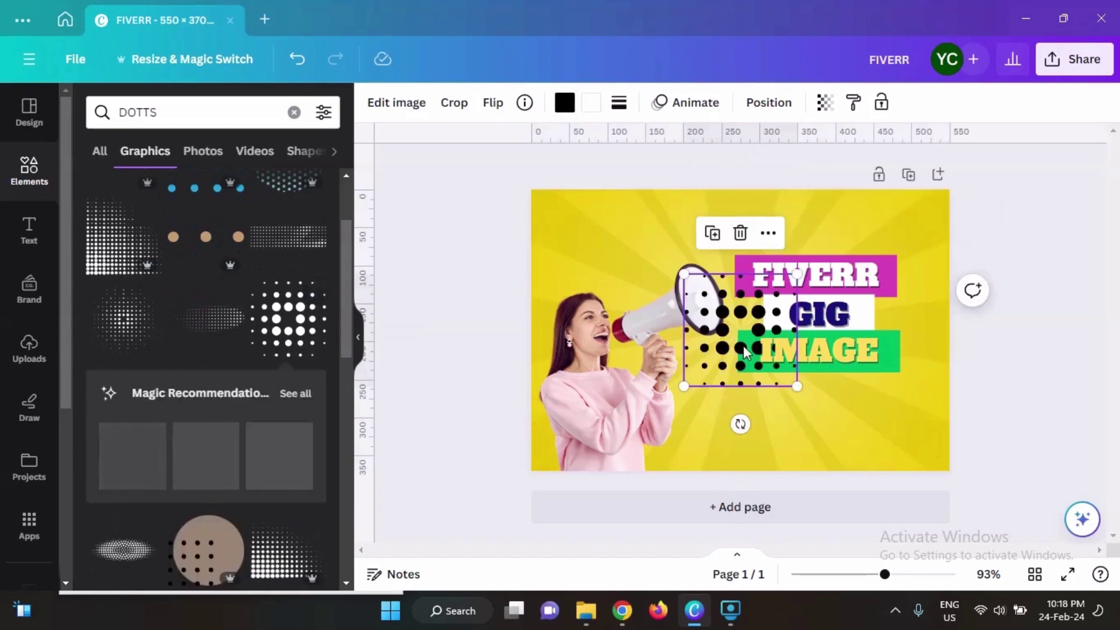
Step: Place the dot pattern over the upper-left corner of the design and set its transparency to 42
left_click_drag(740, 349, 576, 249)
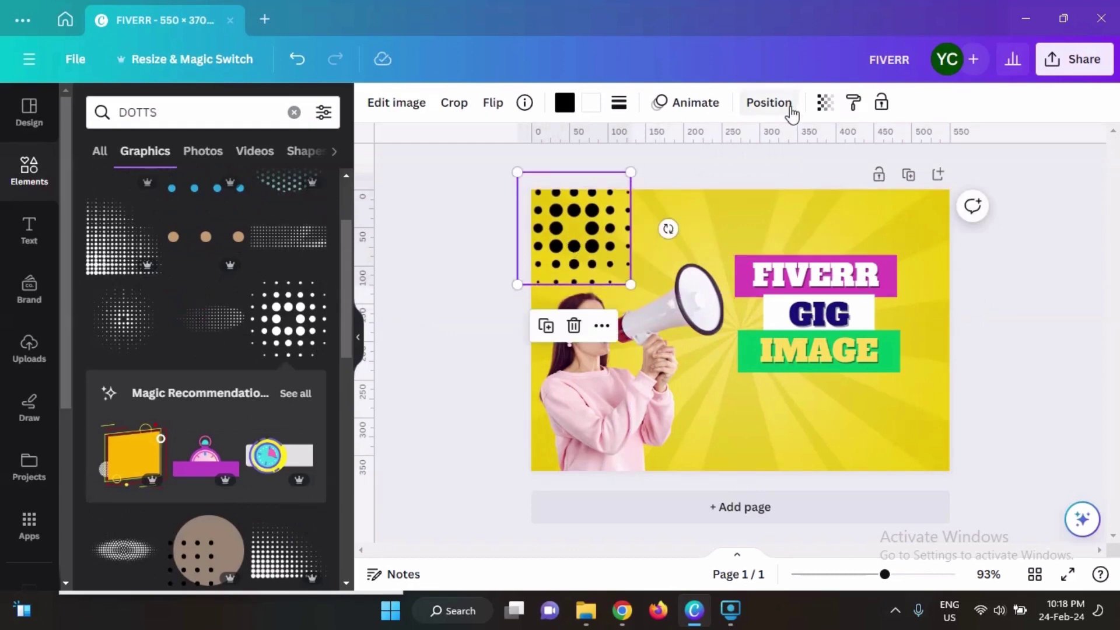
left_click(824, 103)
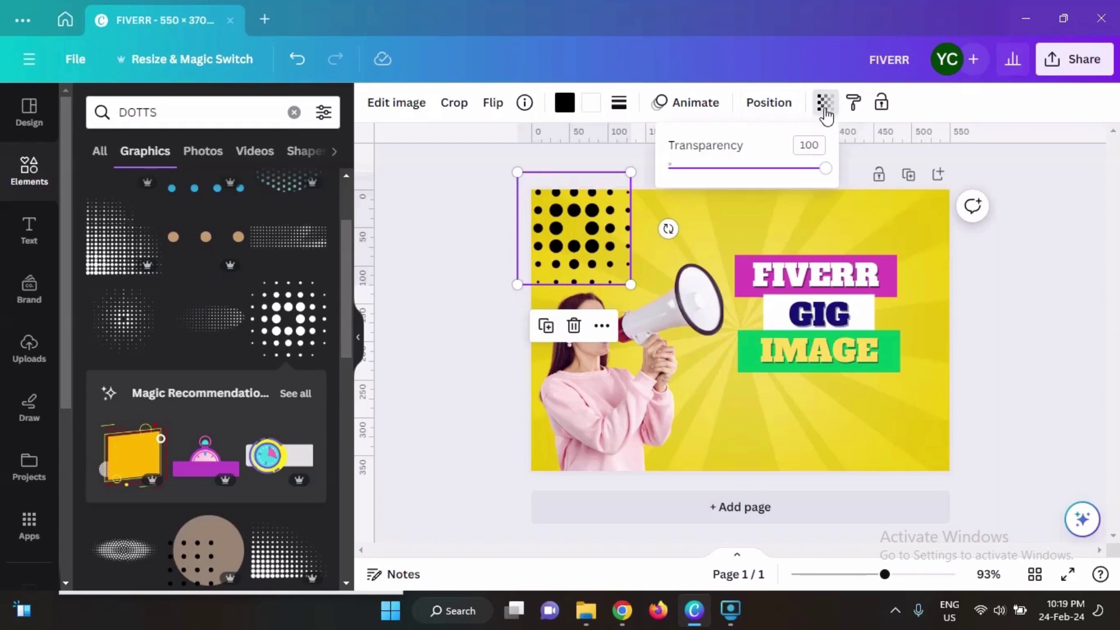
left_click_drag(824, 170, 736, 185)
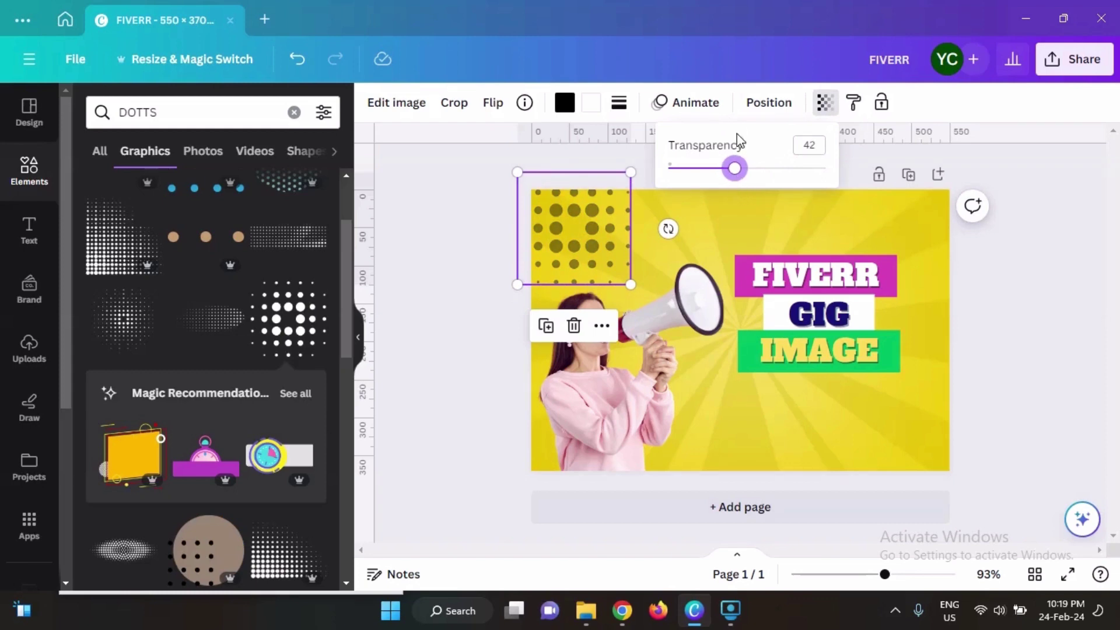
Step: Recolor the dot pattern over the upper-left corner of the design to the red in the default solid colors
left_click(565, 103)
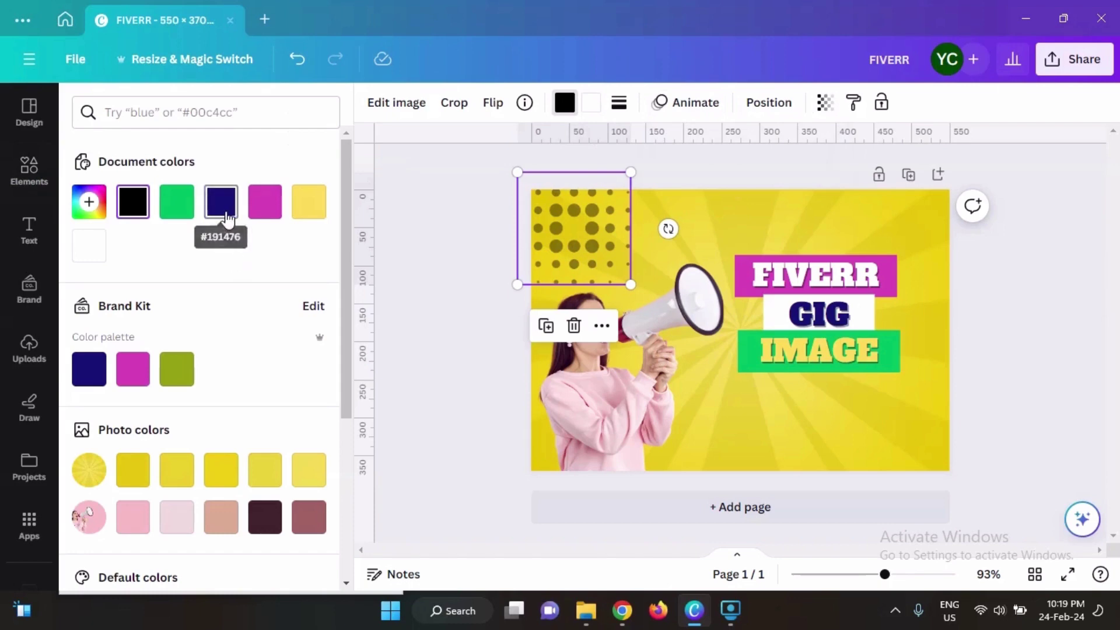
scroll(345, 337, "down", 5)
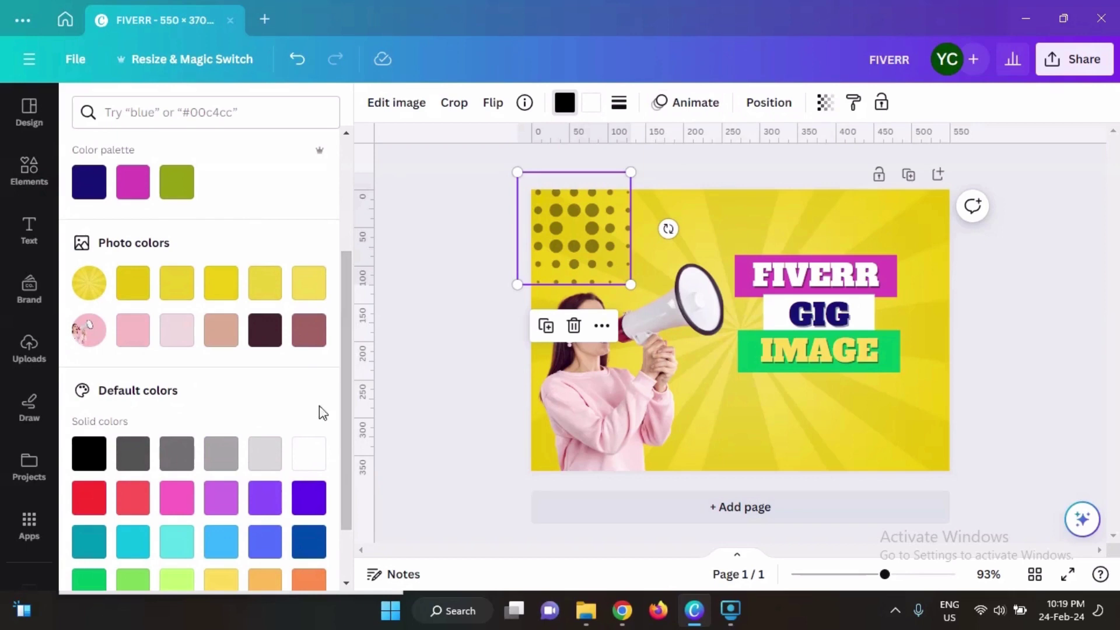
left_click(273, 342)
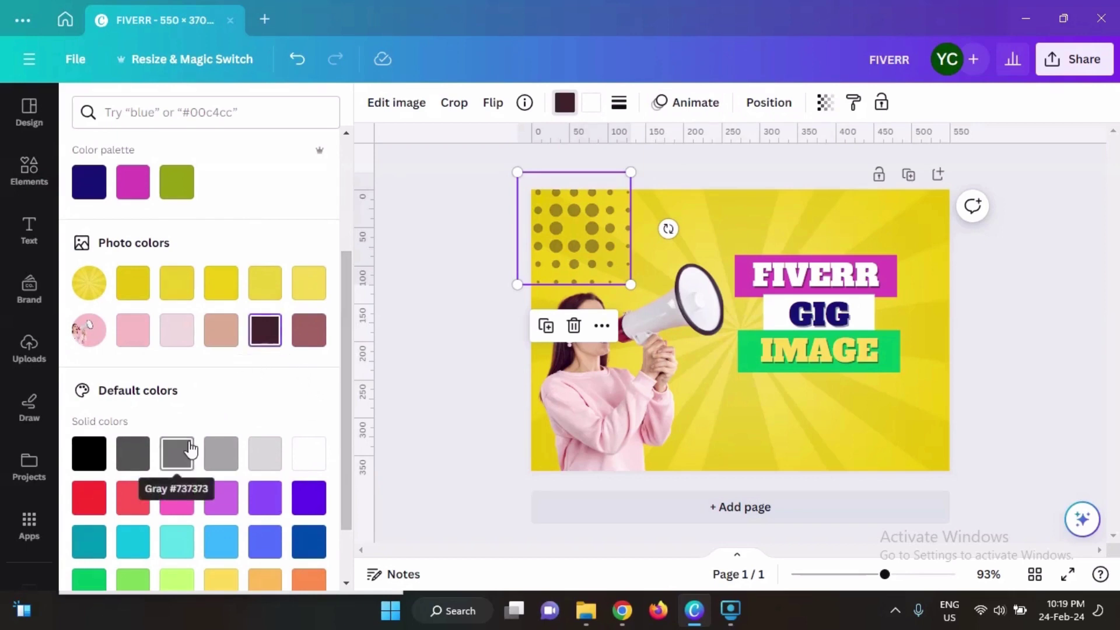
left_click(131, 496)
left_click(93, 500)
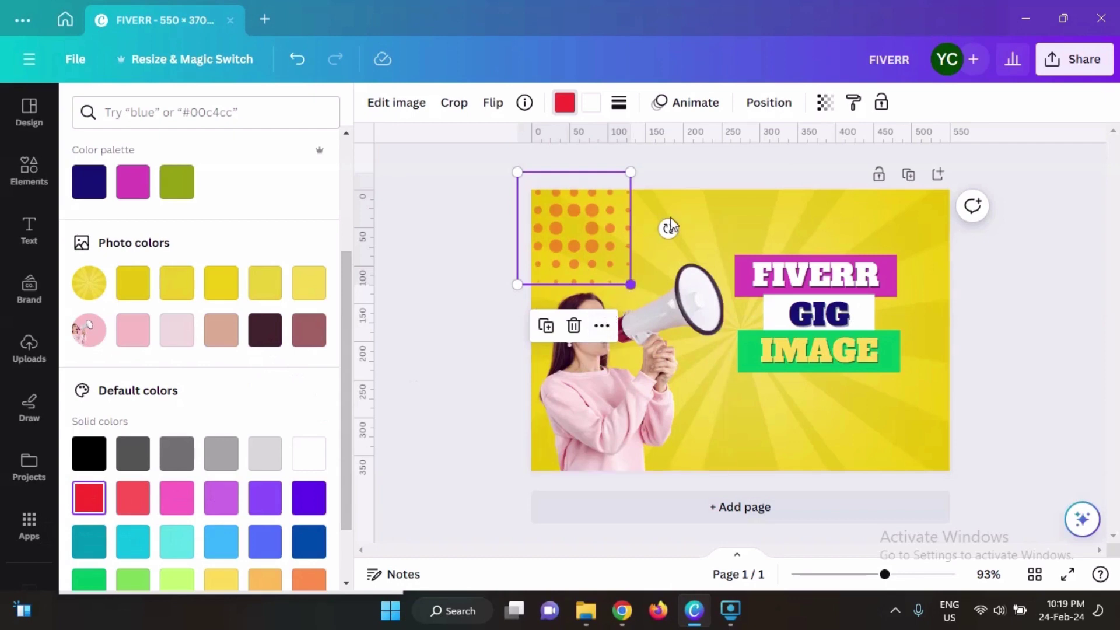
Step: Set the red dot pattern's transparency to 32
left_click(826, 103)
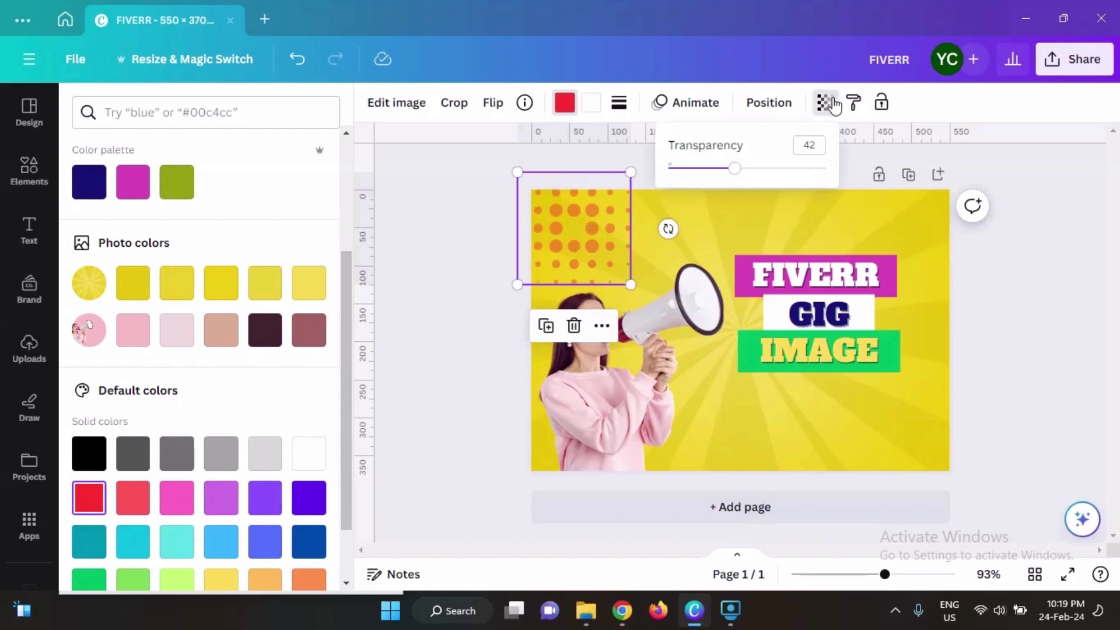
left_click(719, 169)
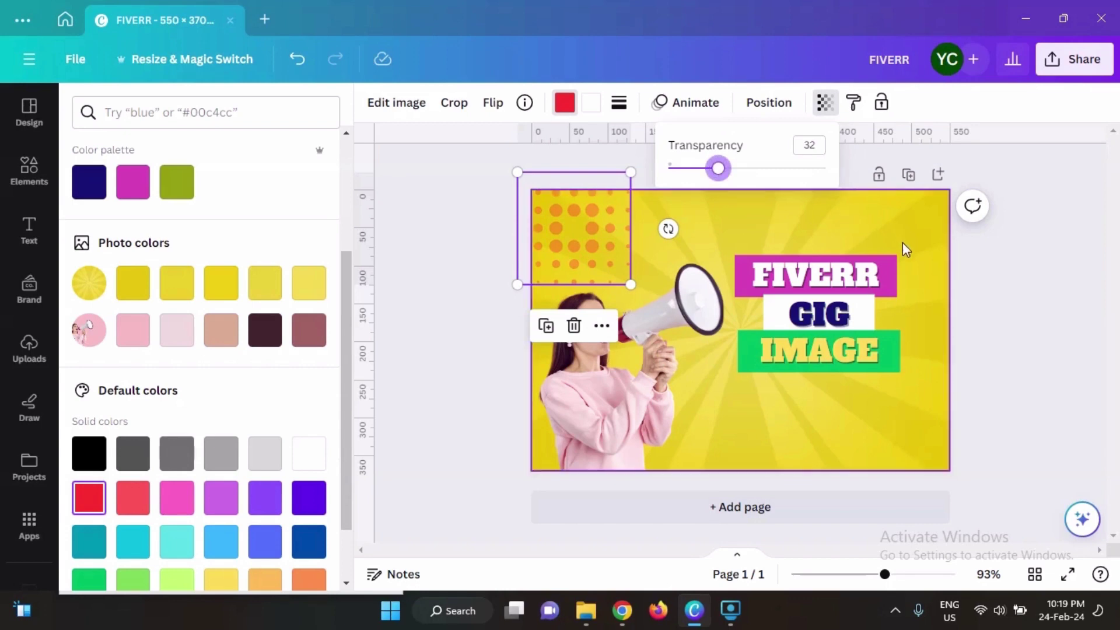
left_click(1029, 322)
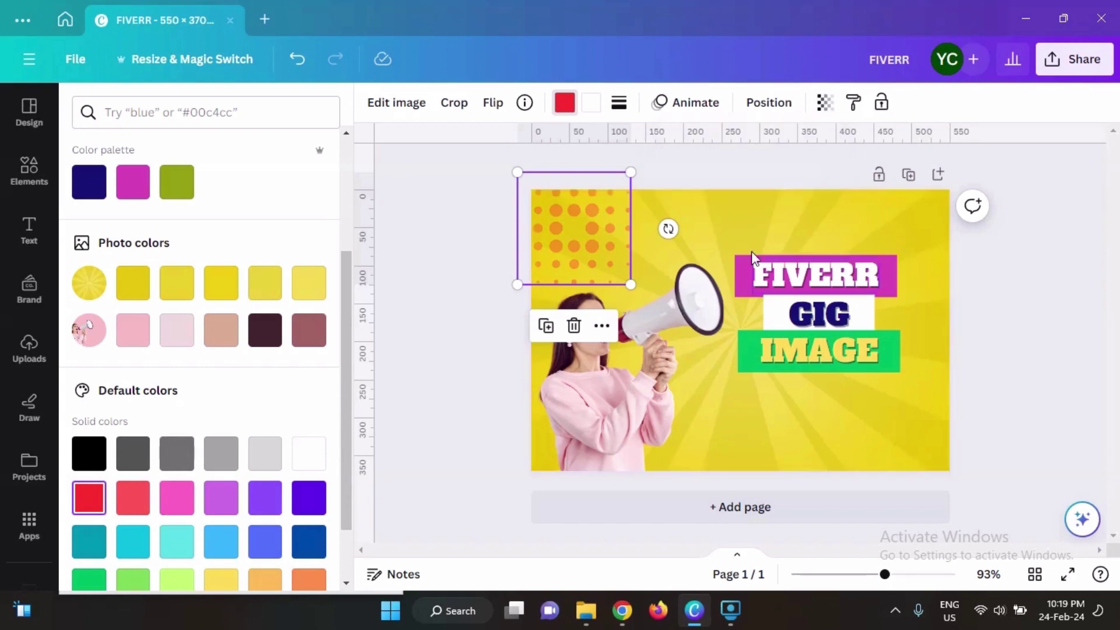
Step: Search the elements for "FLOWER", limit the results to graphics, and look through the flower designs for a suitable decoration
left_click(207, 106)
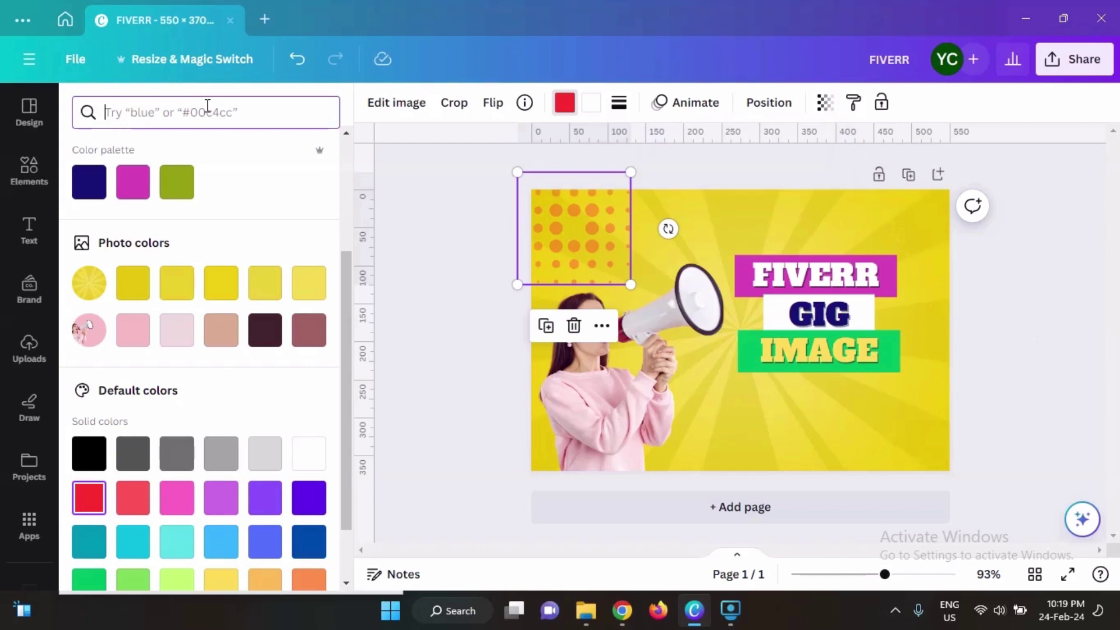
type("FLOWER")
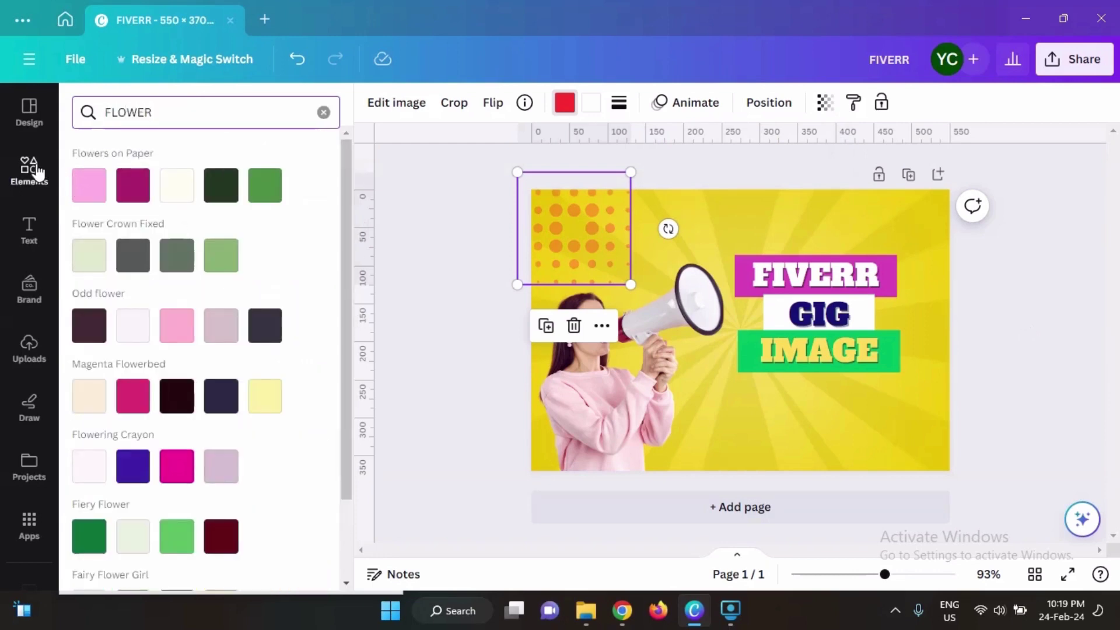
left_click(29, 170)
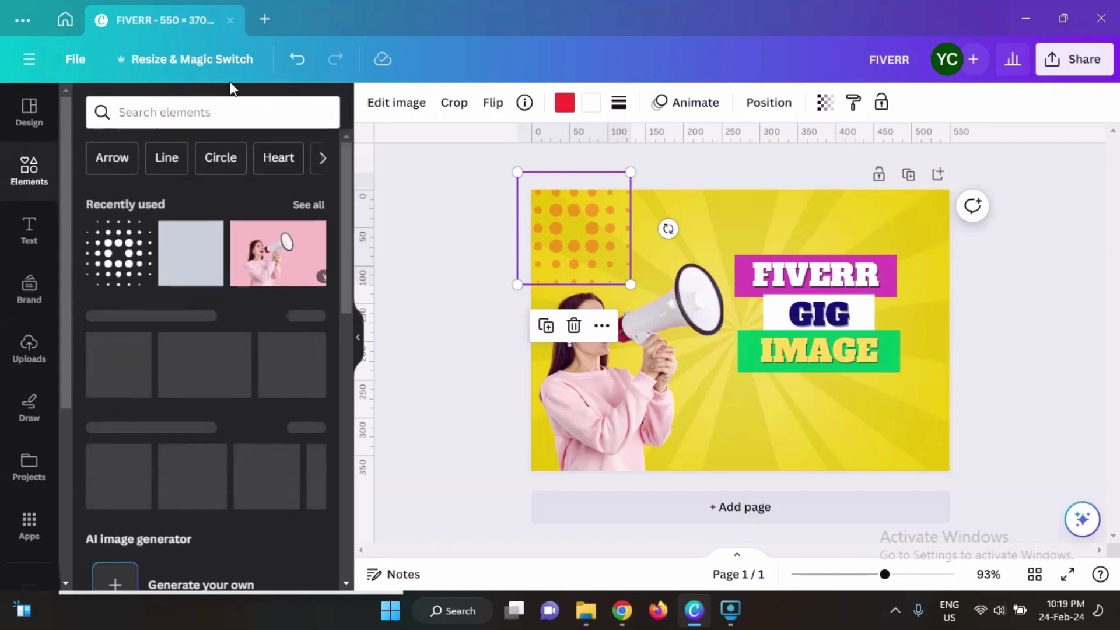
left_click(204, 113)
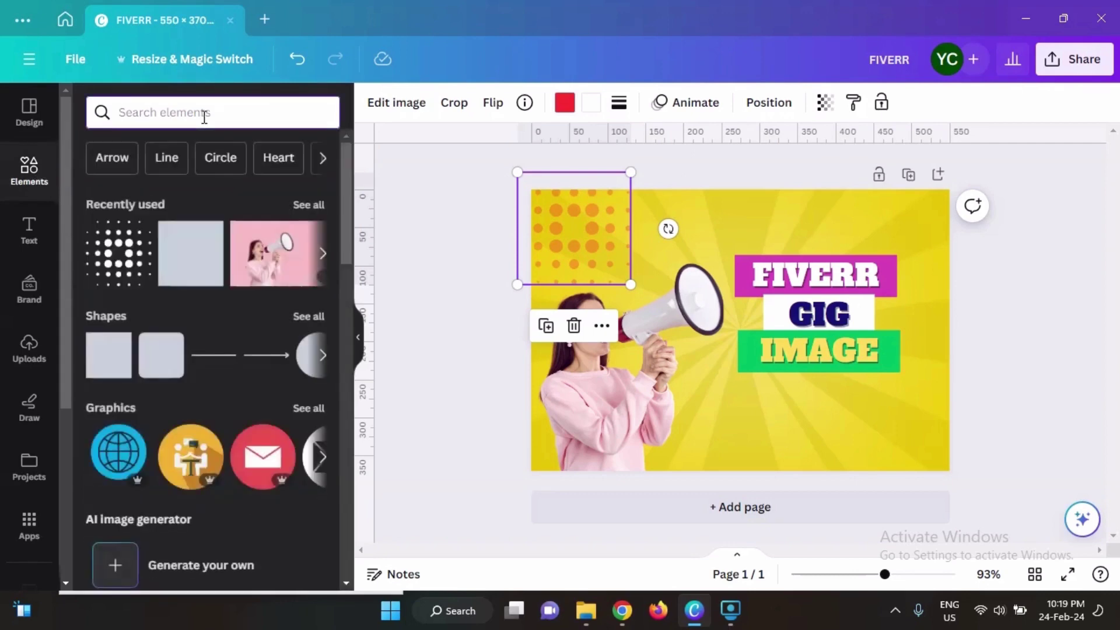
type("FLOWER")
key("Return")
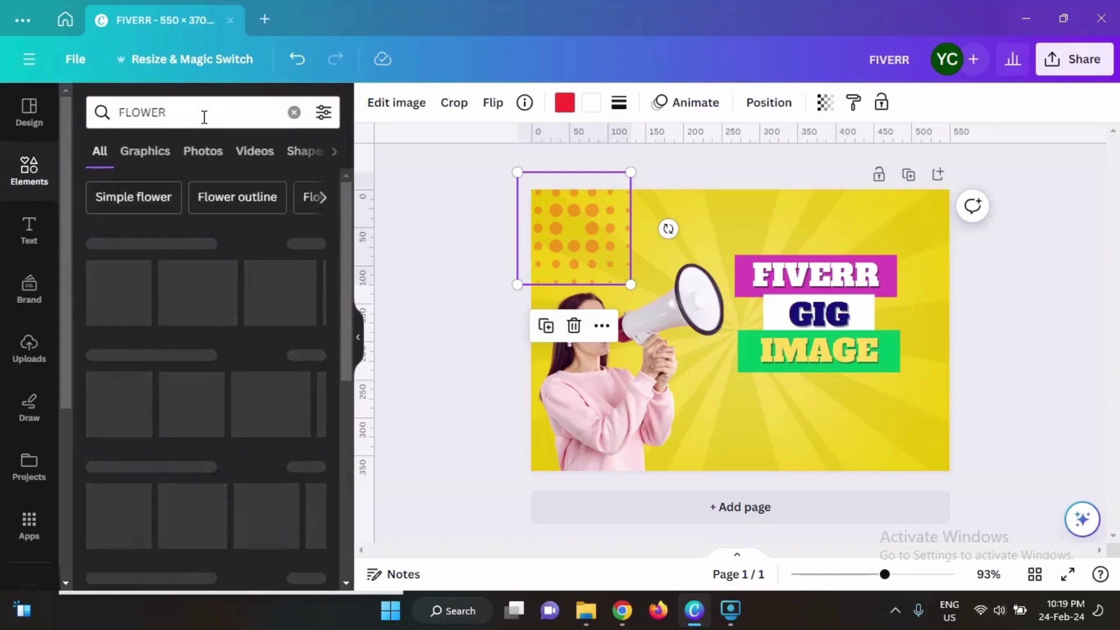
left_click(147, 152)
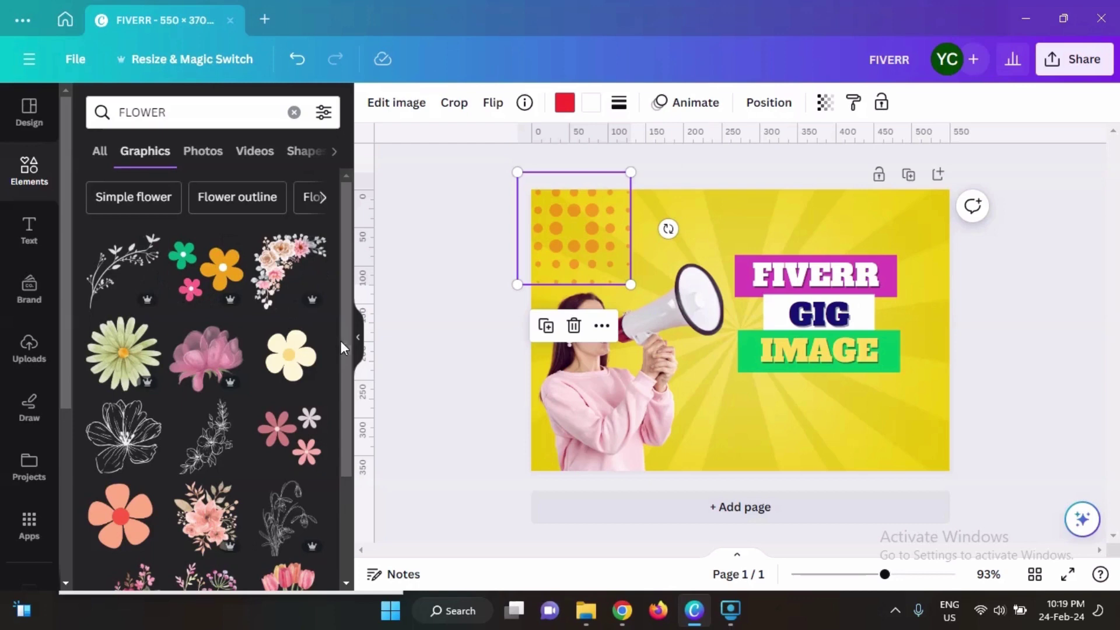
scroll(347, 351, "down", 4)
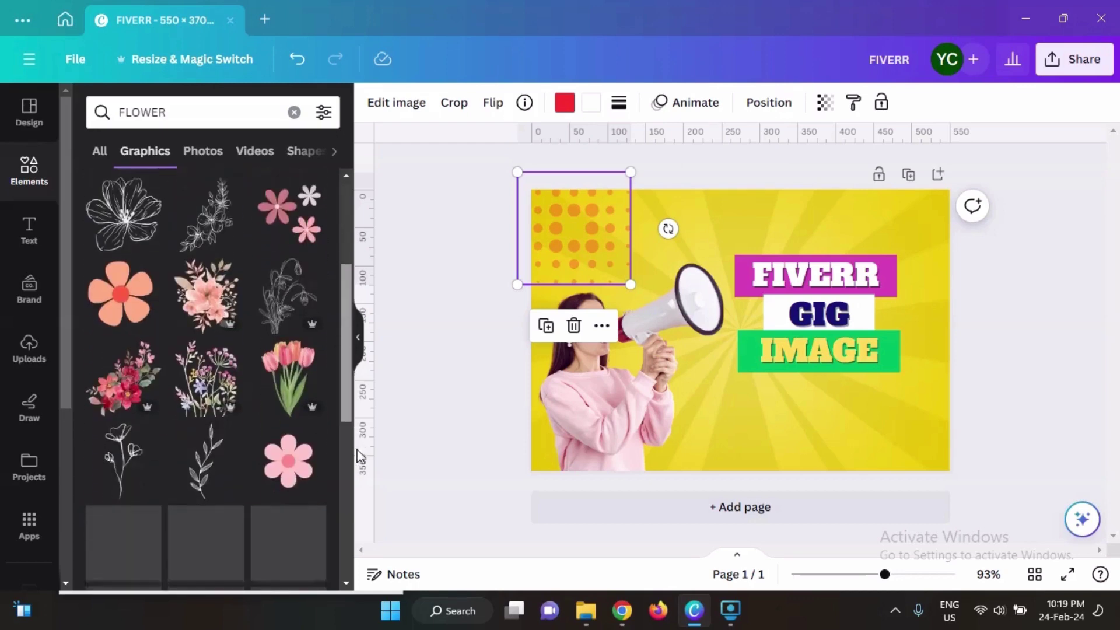
left_click_drag(360, 456, 381, 554)
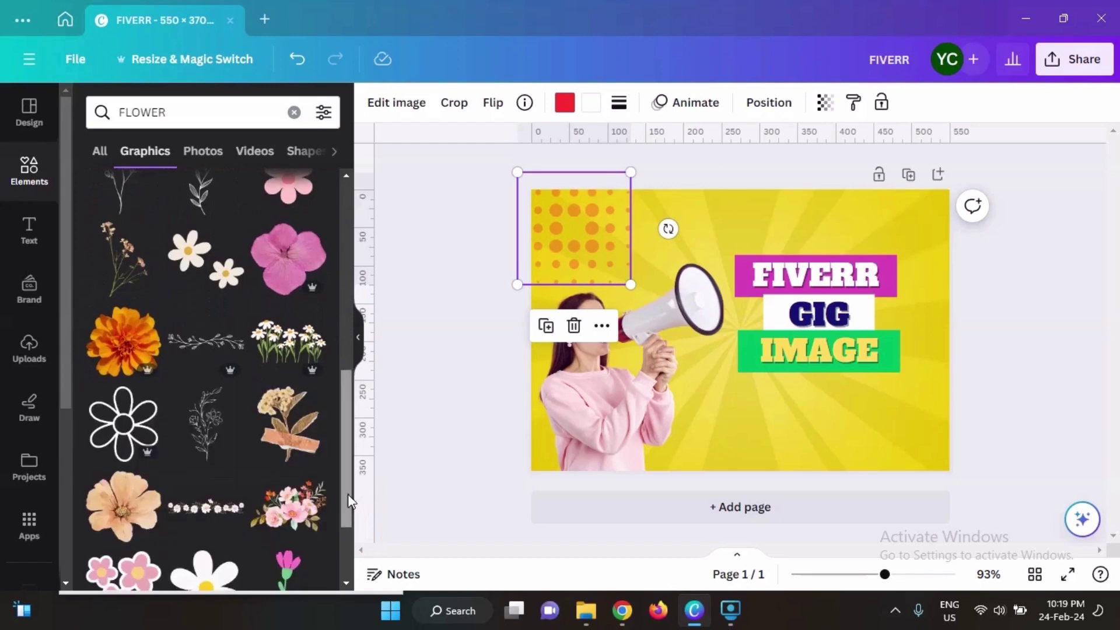
scroll(348, 495, "down", 2)
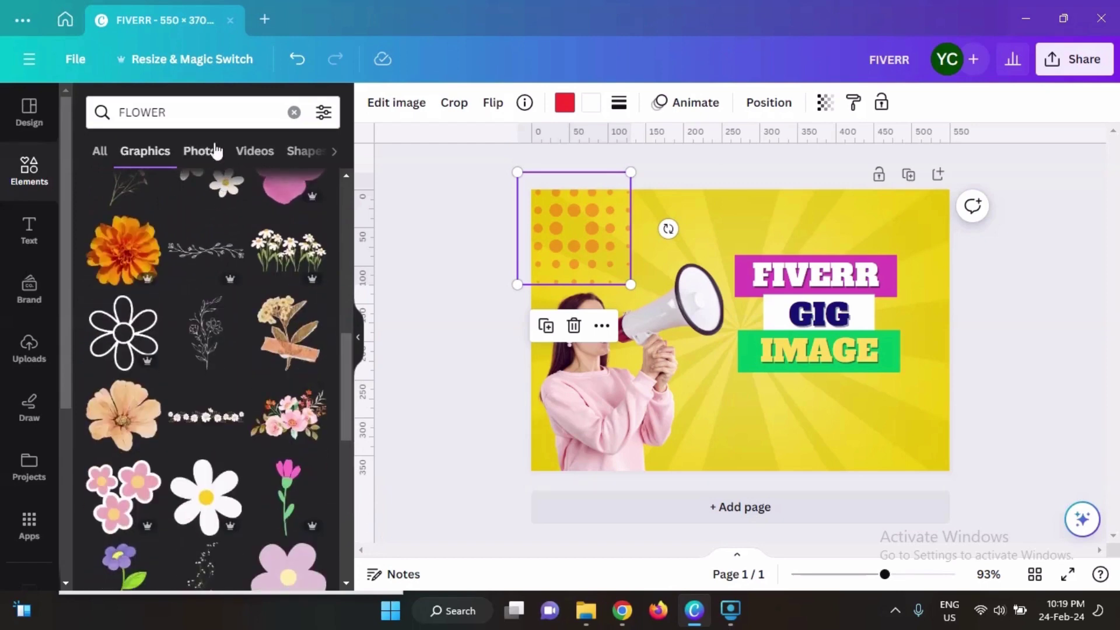
Step: Search the graphics for "CURVY LINES'" and add the double-stroke swash with curled ends to the design
left_click(212, 120)
double_click(214, 123)
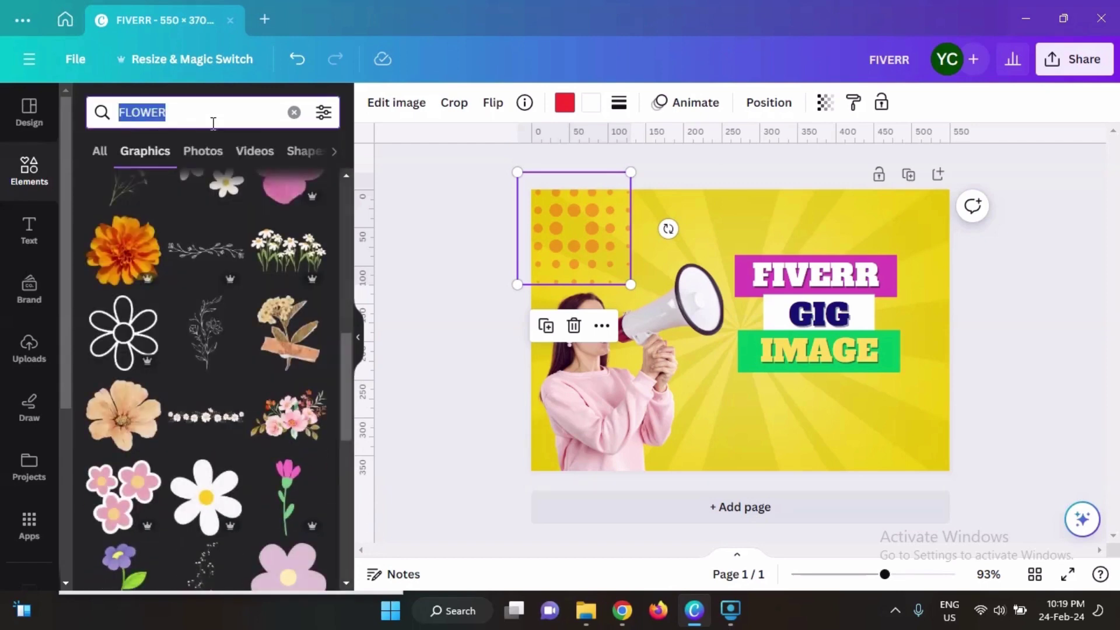
type("CURVY LI")
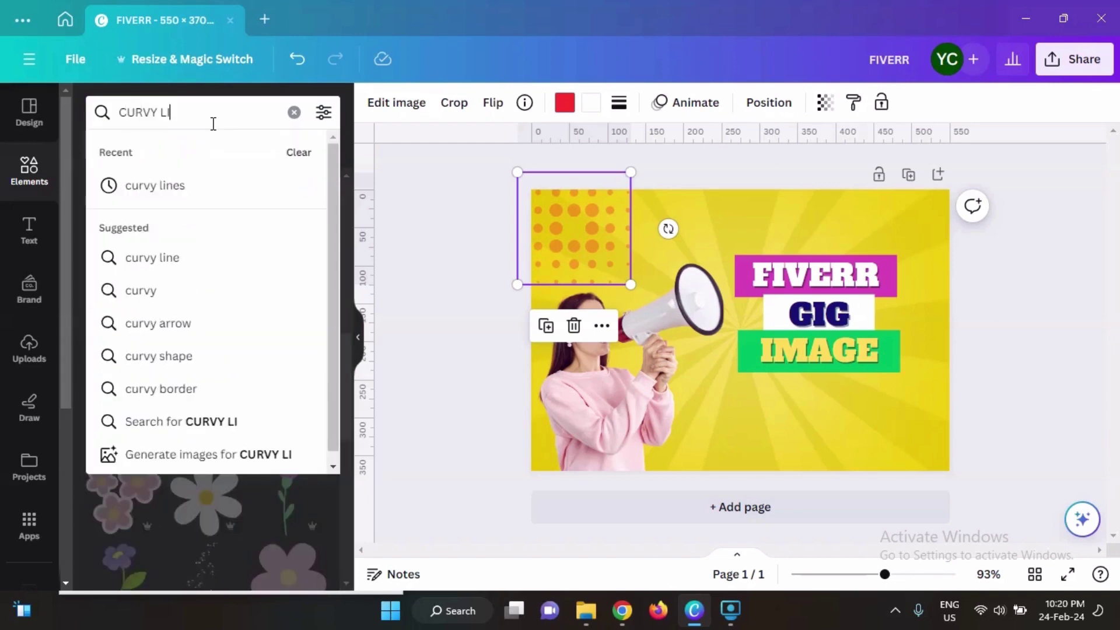
type("NES'")
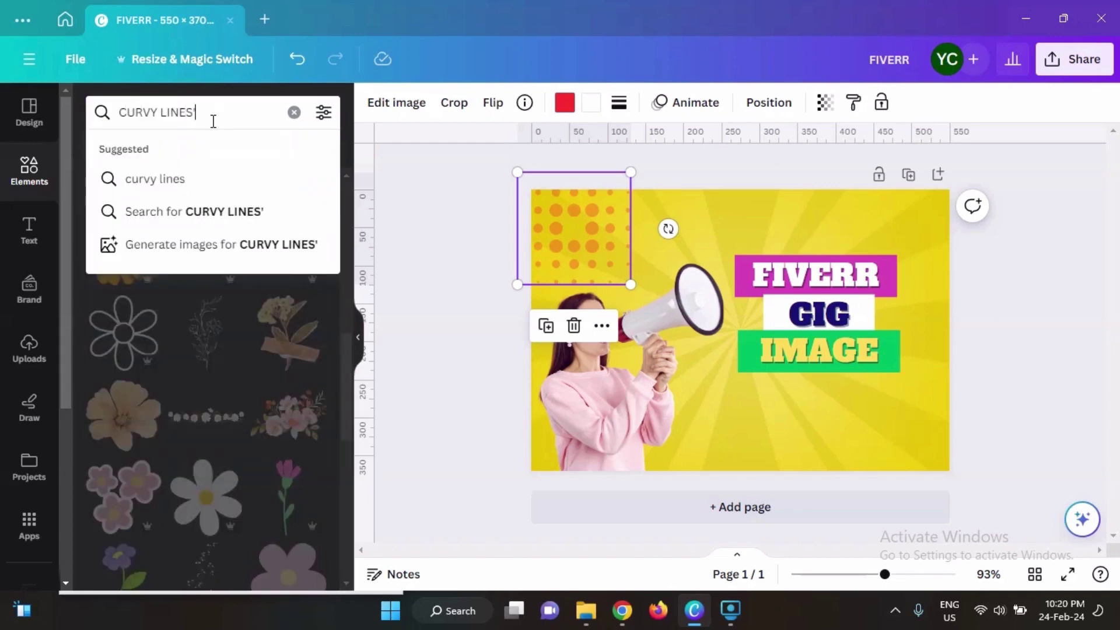
key("Return")
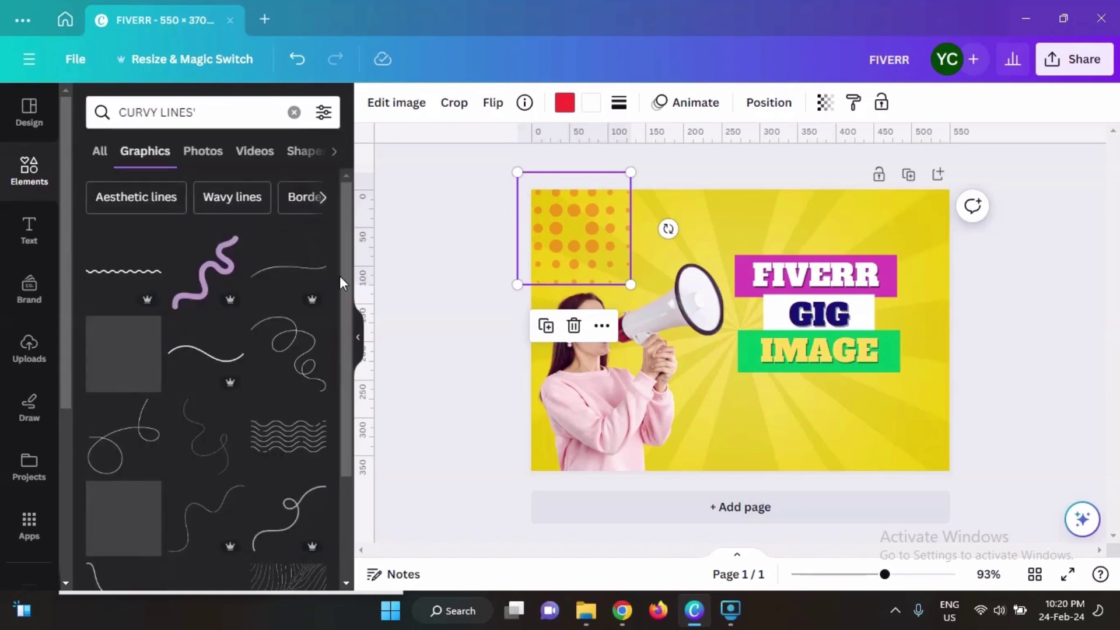
scroll(344, 282, "down", 5)
scroll(349, 449, "down", 5)
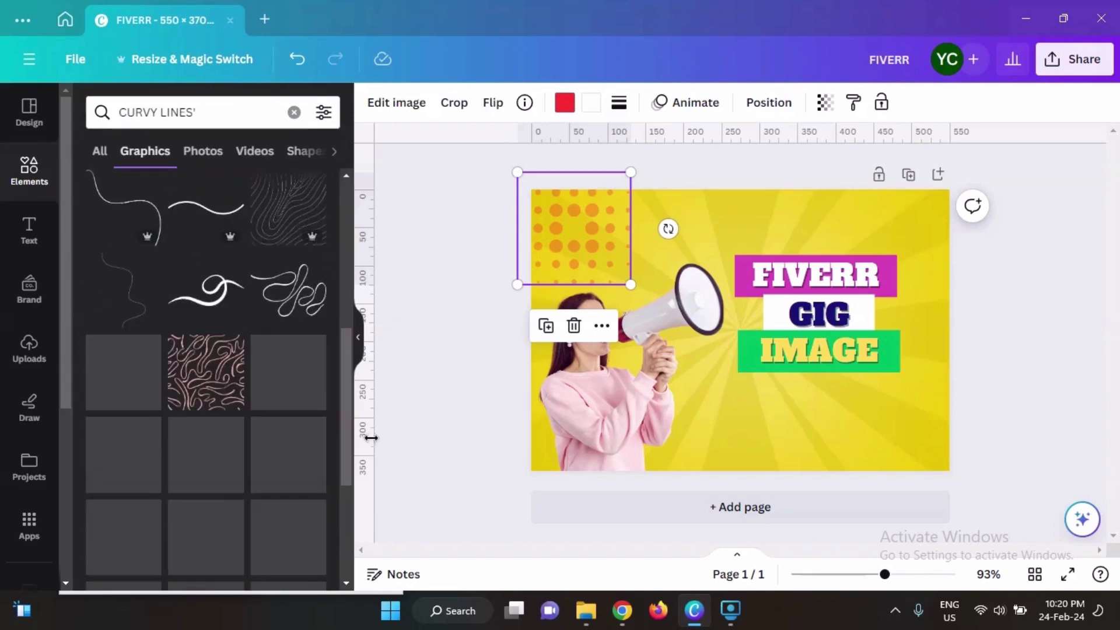
scroll(354, 477, "down", 5)
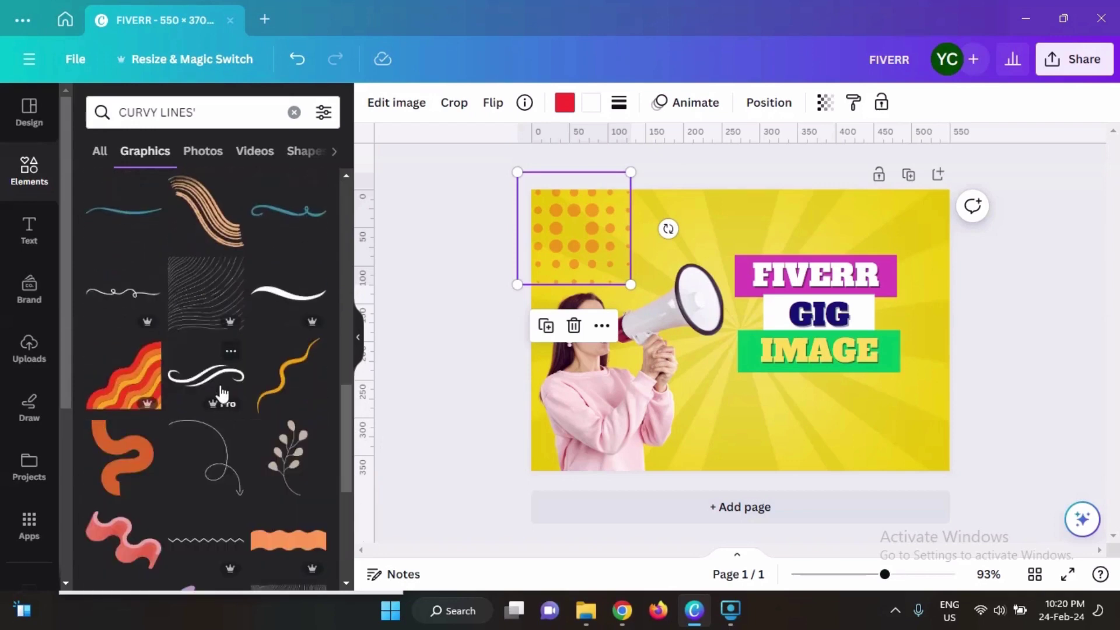
left_click(222, 394)
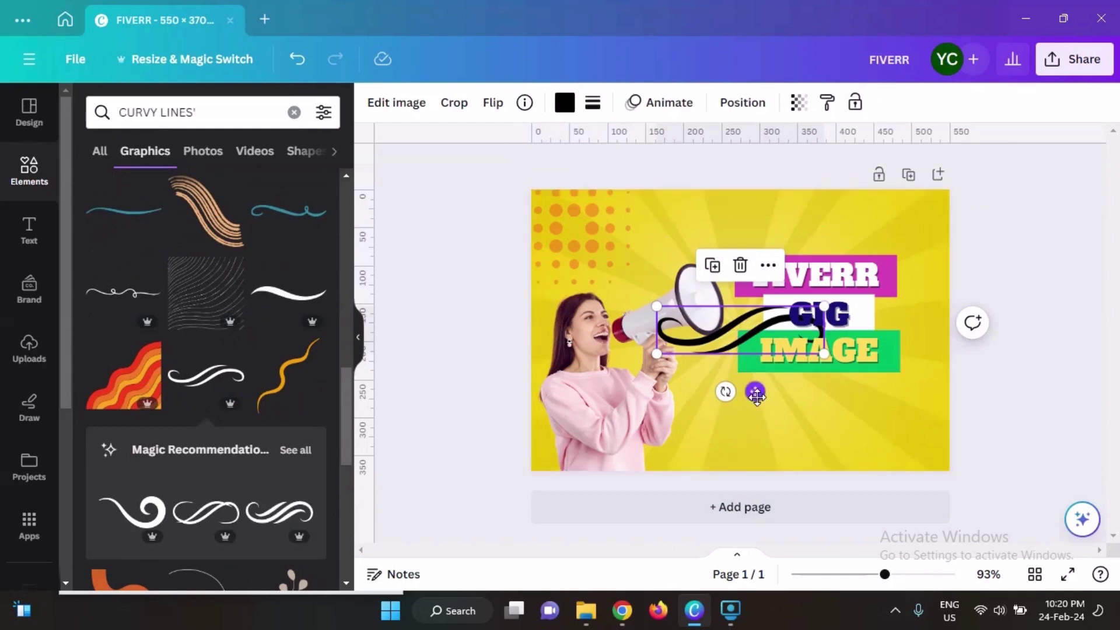
Step: Place the curvy swash directly beneath the green "IMAGE" bar, tilted to about -14.2°
left_click_drag(754, 391, 849, 458)
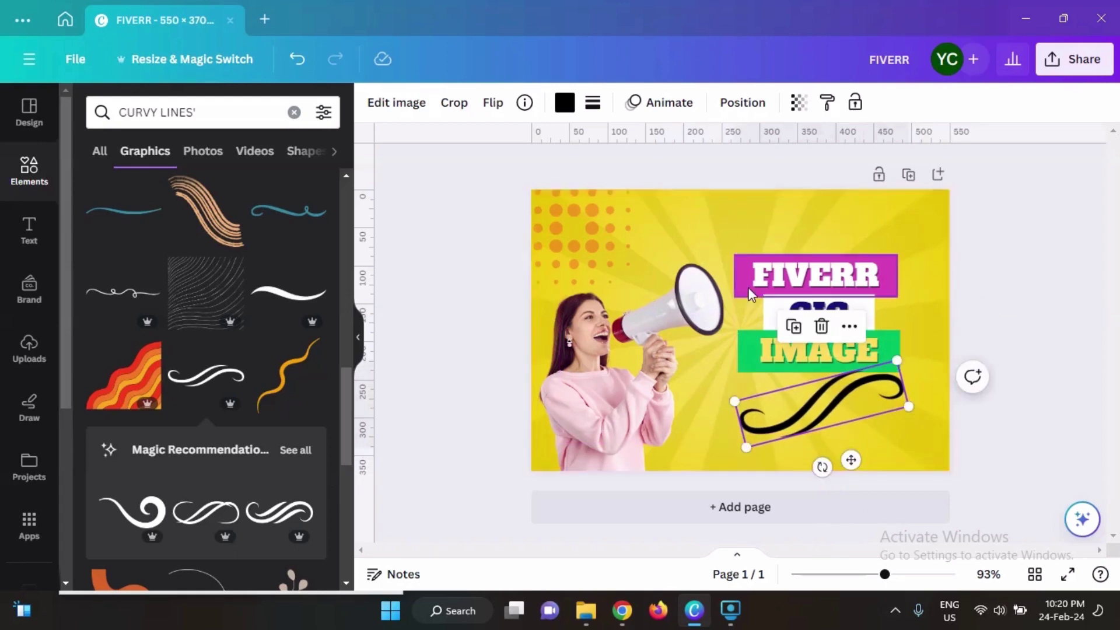
left_click(753, 105)
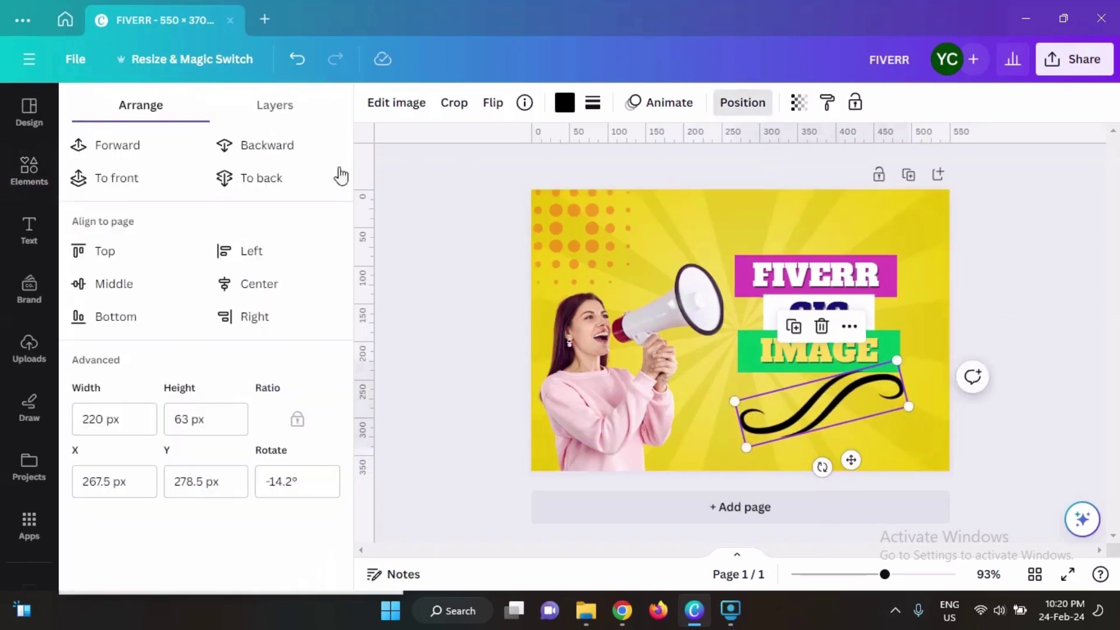
Step: Recolor the curvy swash to the deep purple of the Flowering Crayon palette and make it slightly transparent
left_click(565, 102)
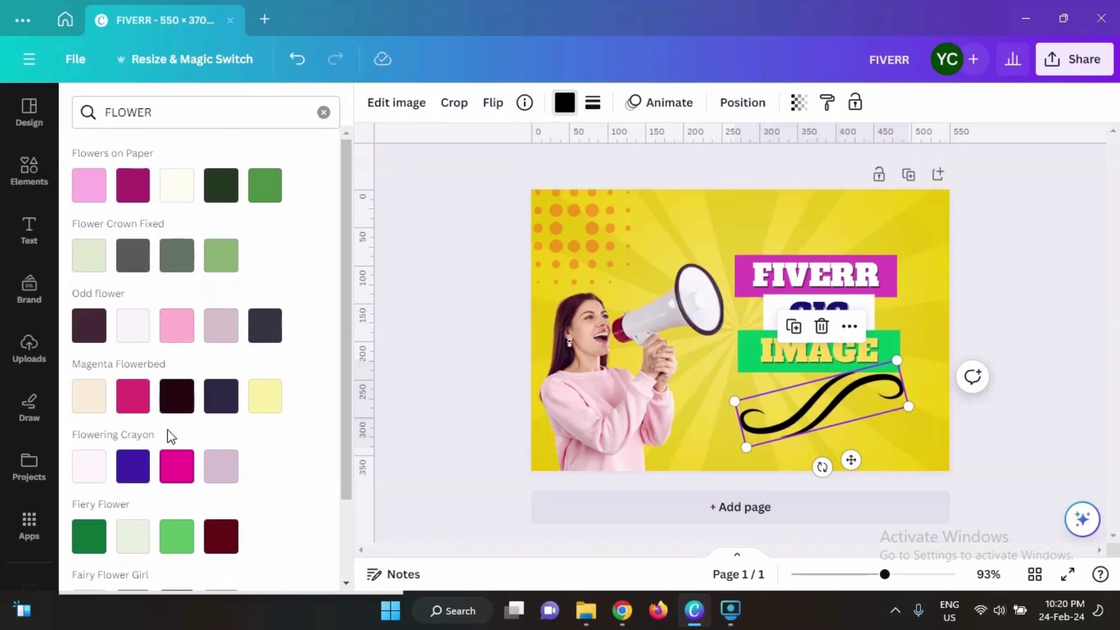
left_click(134, 469)
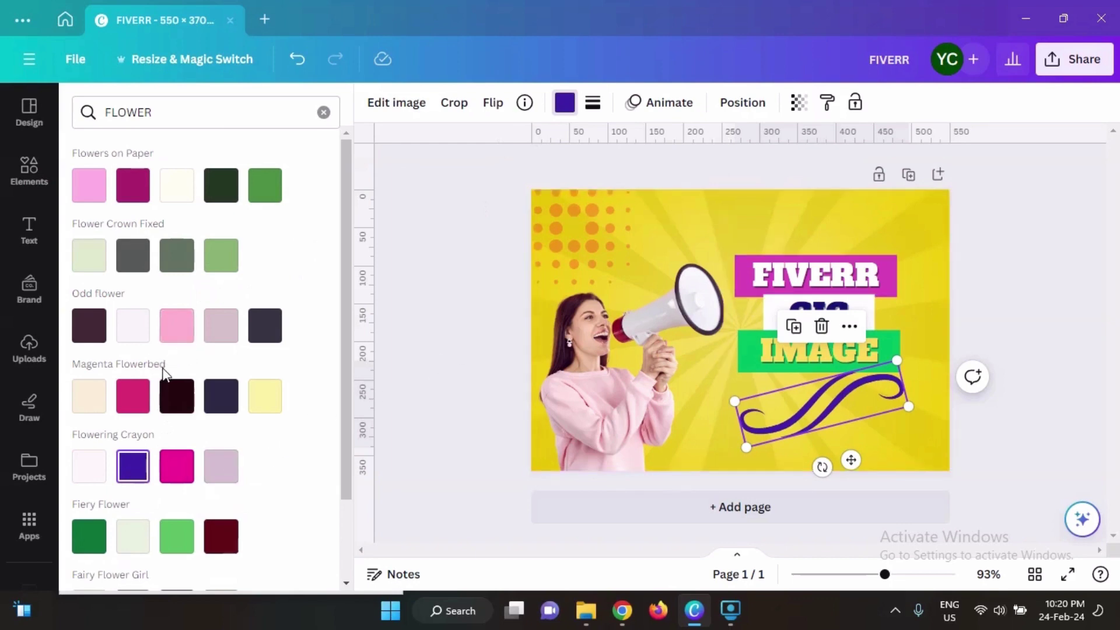
left_click(183, 470)
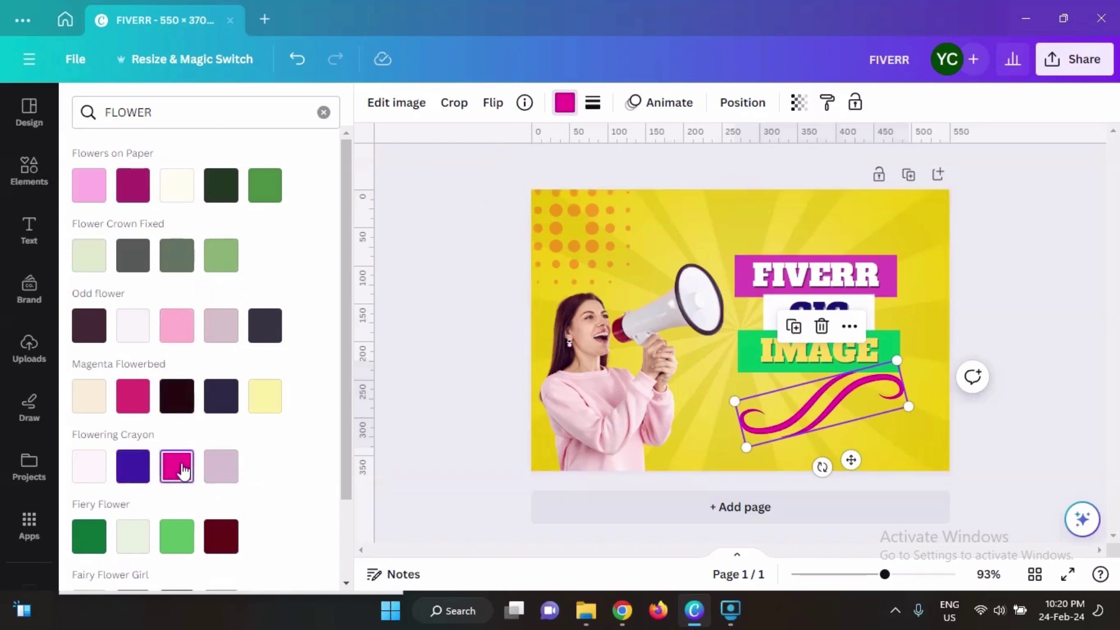
left_click(278, 408)
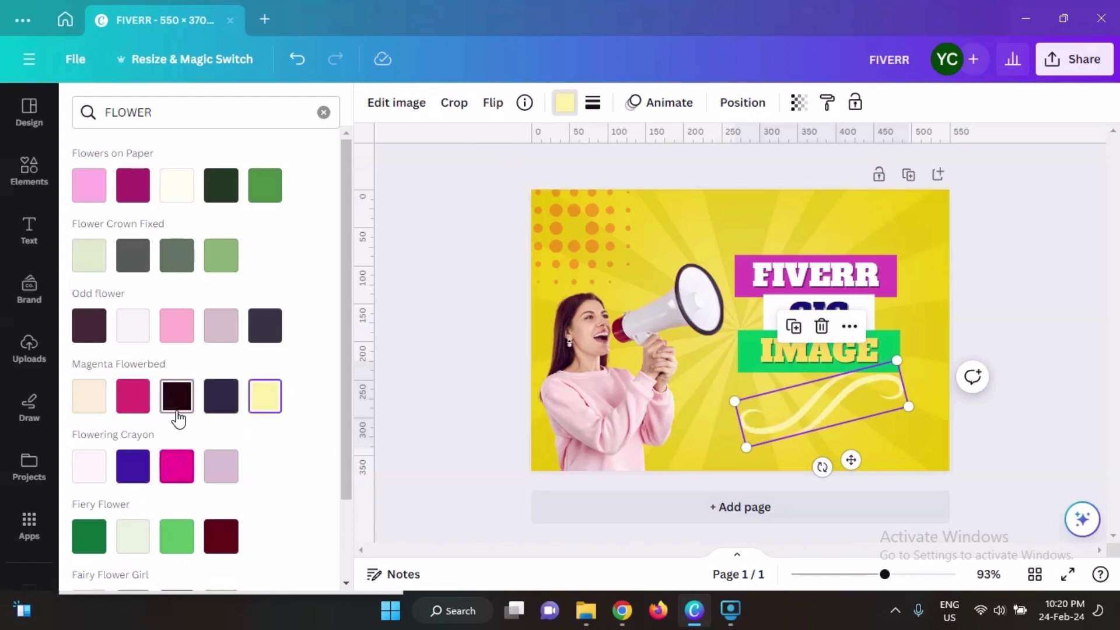
left_click(148, 462)
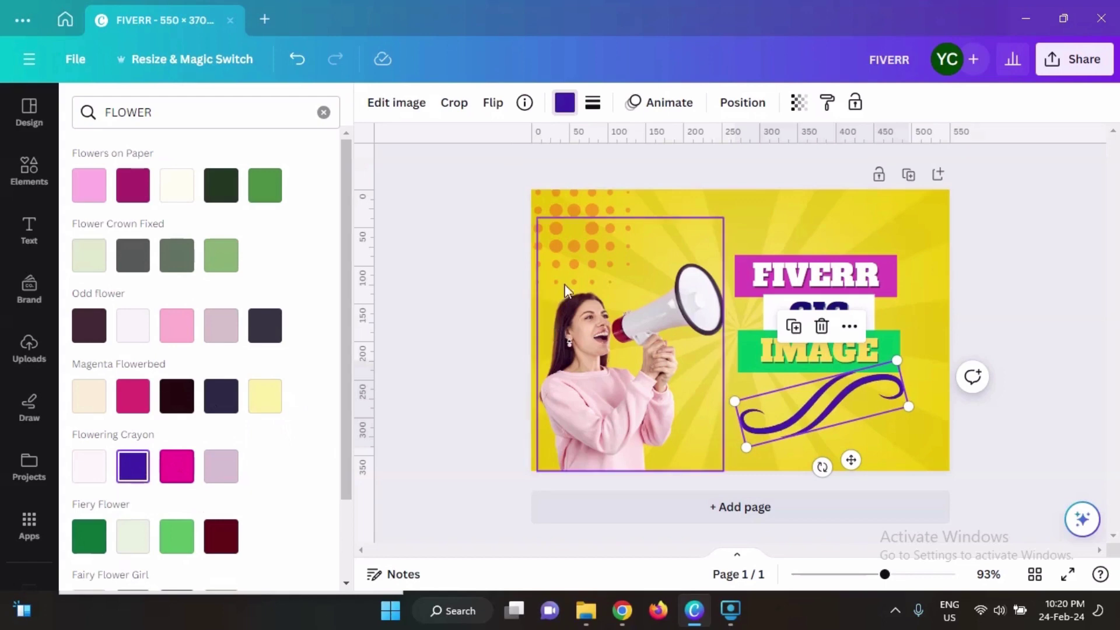
left_click(797, 103)
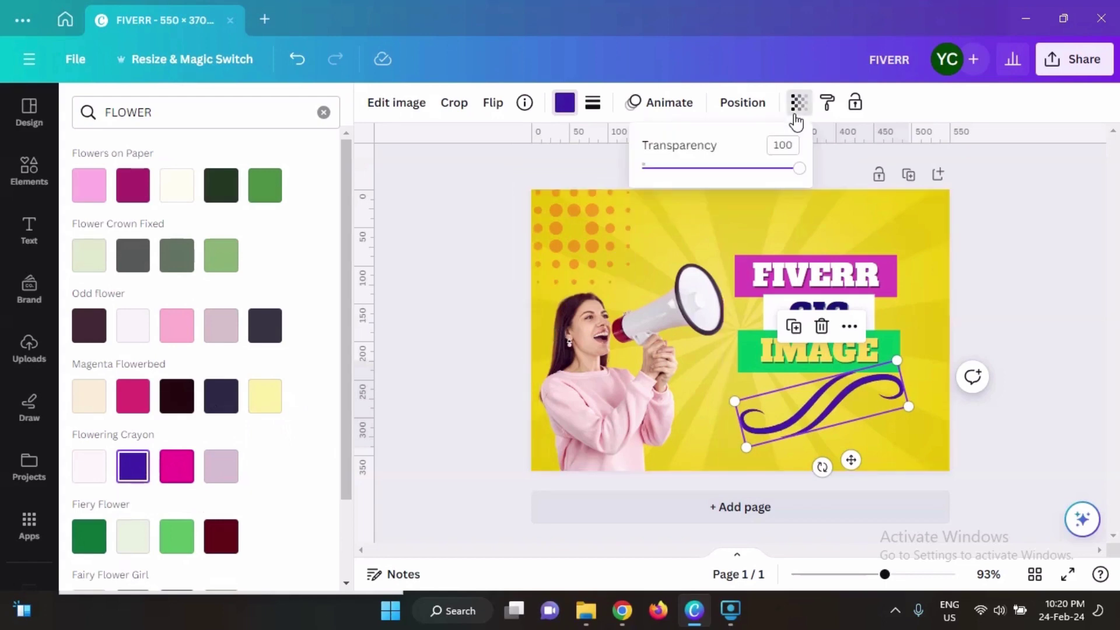
left_click_drag(782, 170, 758, 169)
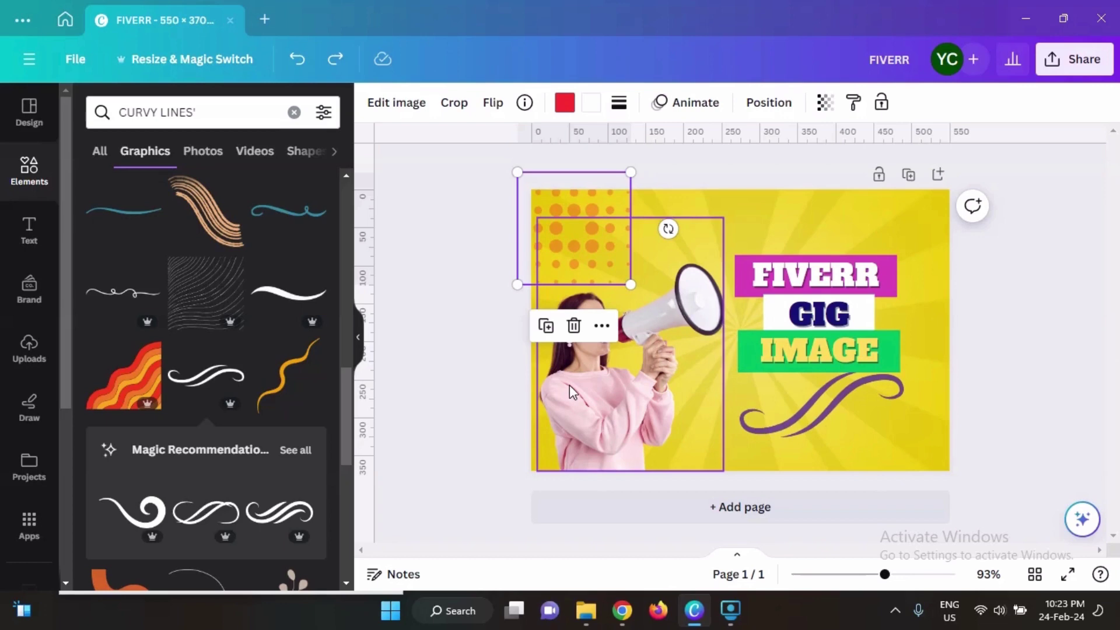
Step: Enlarge the megaphone woman photo by extending its frame beyond the page's top and left edges and right to the heading bars
left_click(617, 412)
left_click_drag(638, 220, 638, 192)
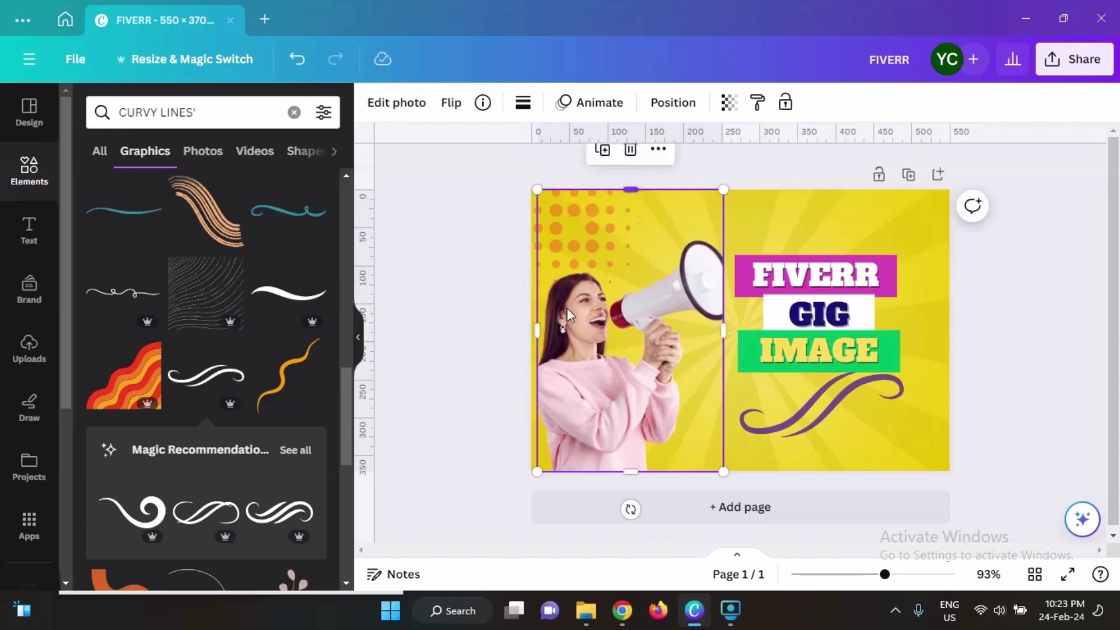
left_click_drag(541, 337, 511, 333)
left_click_drag(723, 330, 753, 321)
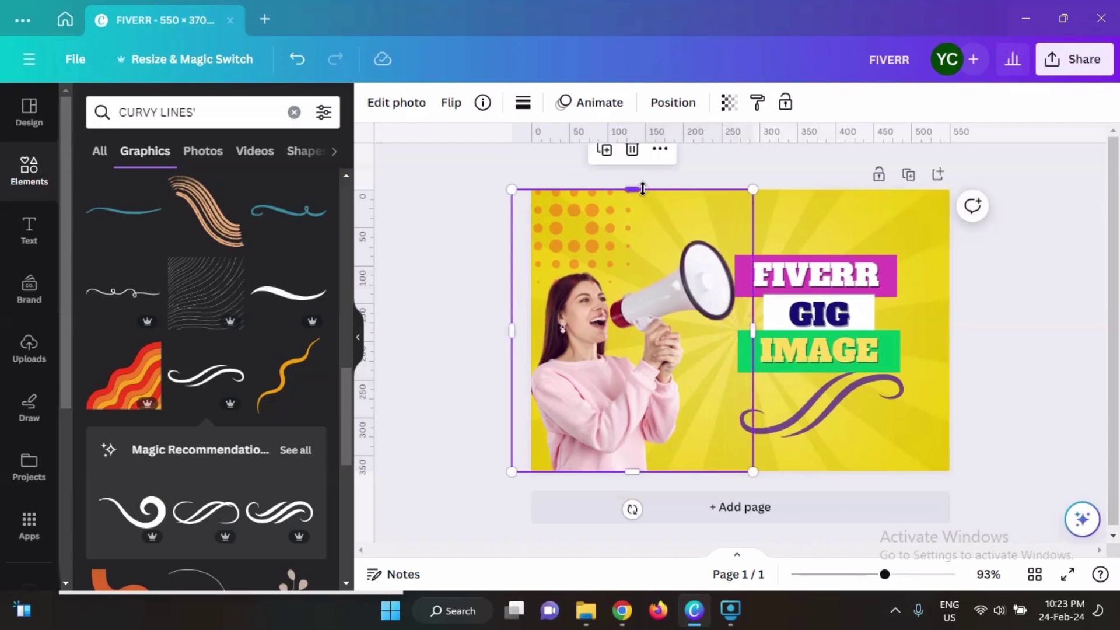
left_click_drag(637, 190, 632, 157)
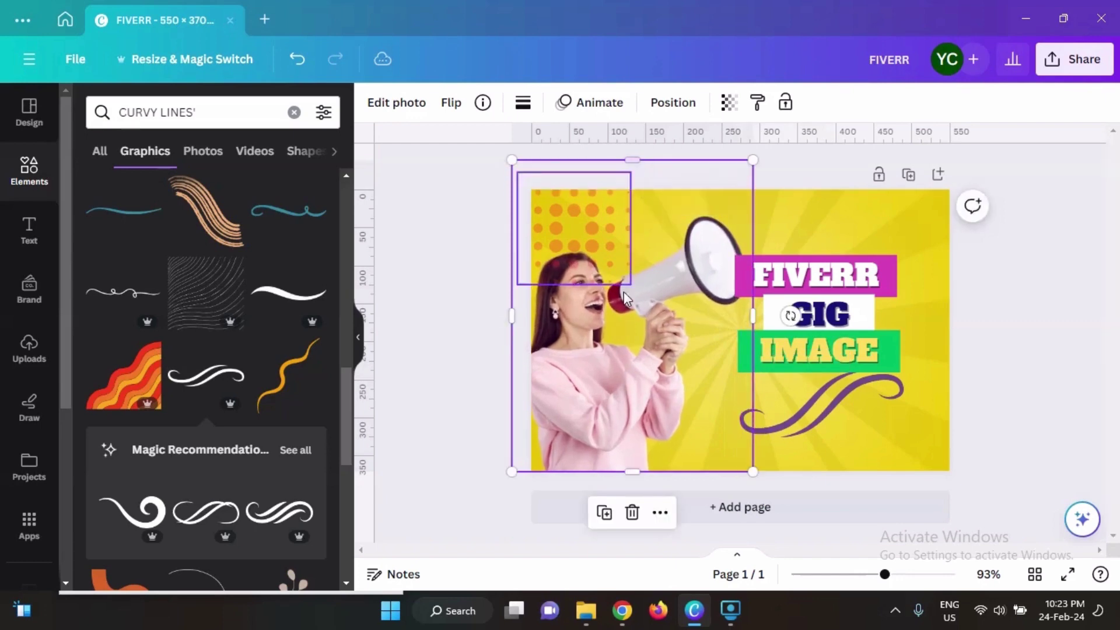
Step: Nudge the woman photo slightly right, and shift the three stacked headings with their bars right and slightly up, clear of the megaphone
mouse_move(622, 346)
left_mouse_down()
mouse_move(629, 329)
mouse_move(631, 345)
left_mouse_up()
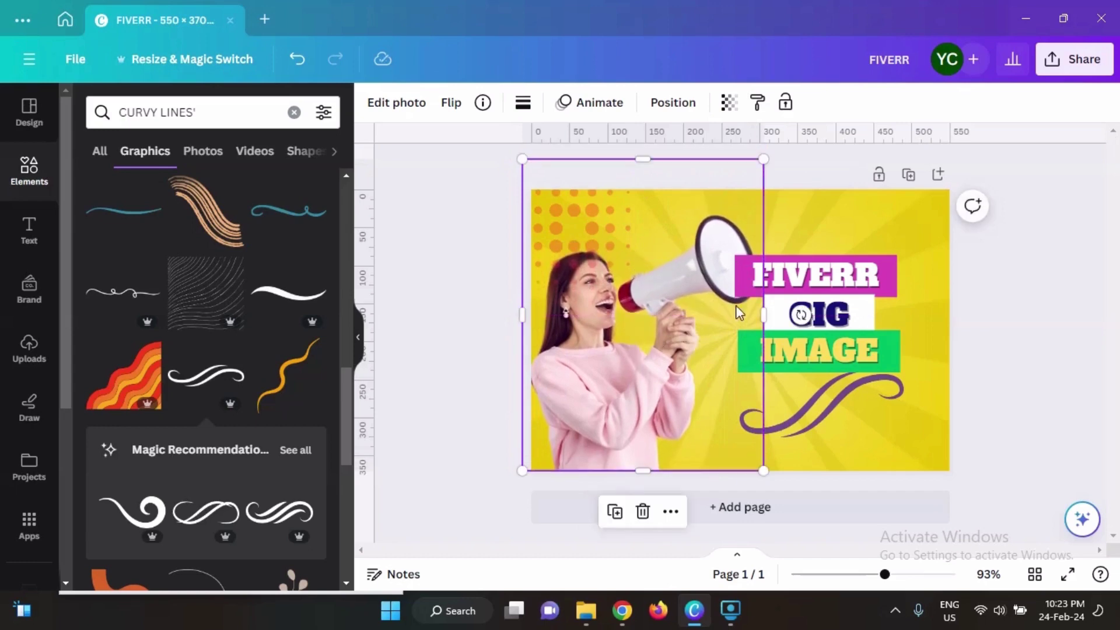
left_click(842, 286)
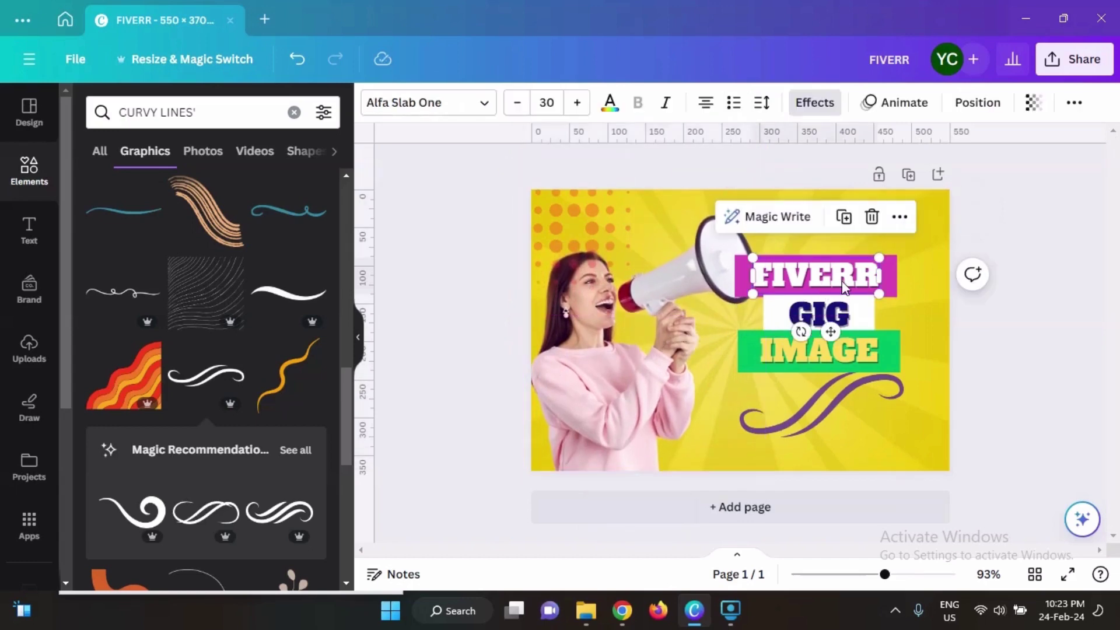
left_click(895, 292, "shift")
left_click(846, 317, "shift")
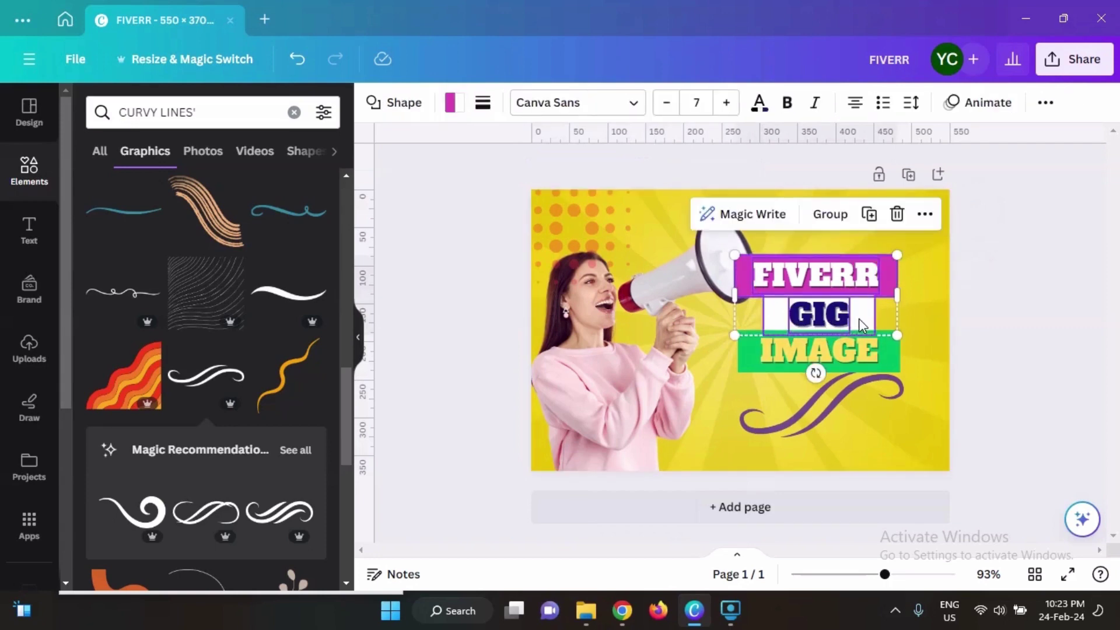
left_click(859, 345, "shift")
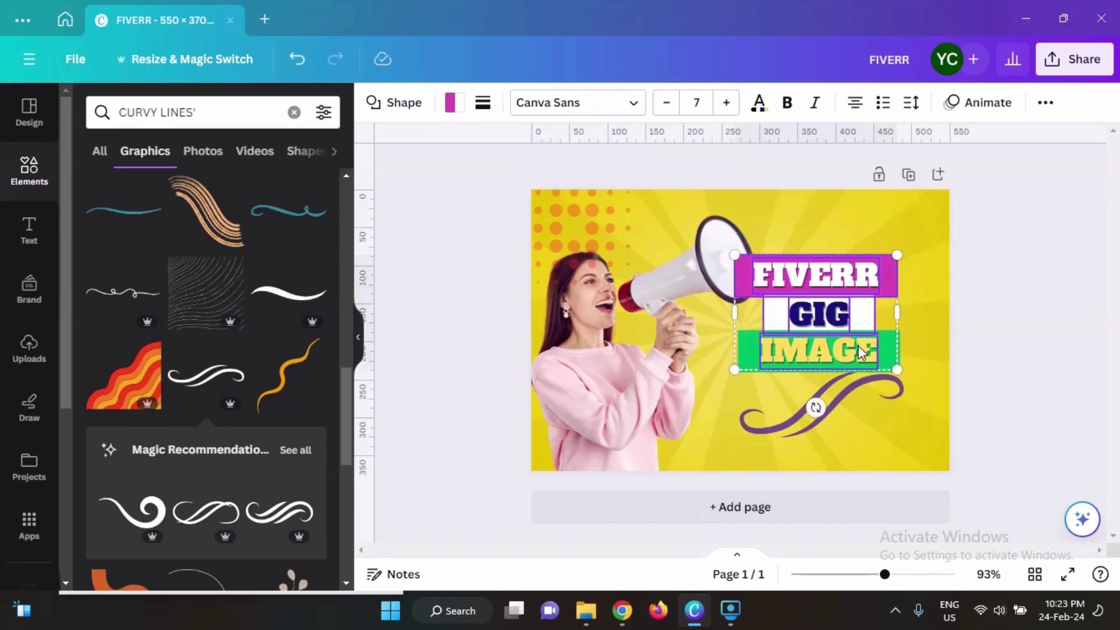
left_click(888, 352, "shift")
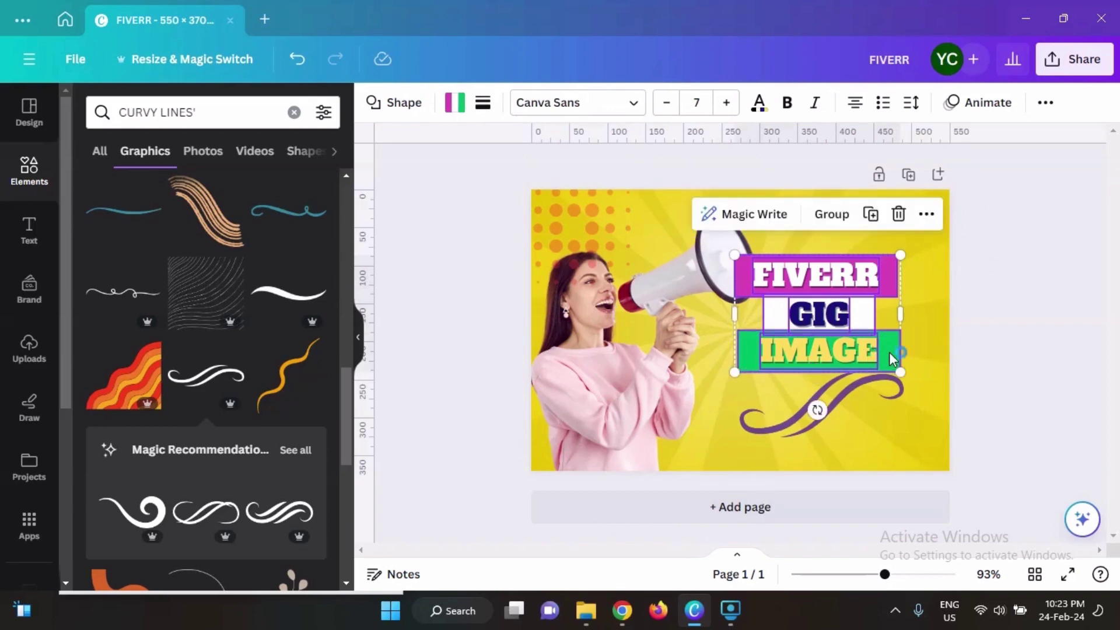
key("shift")
key("shift")
key("shift")
key("shift")
key("shift")
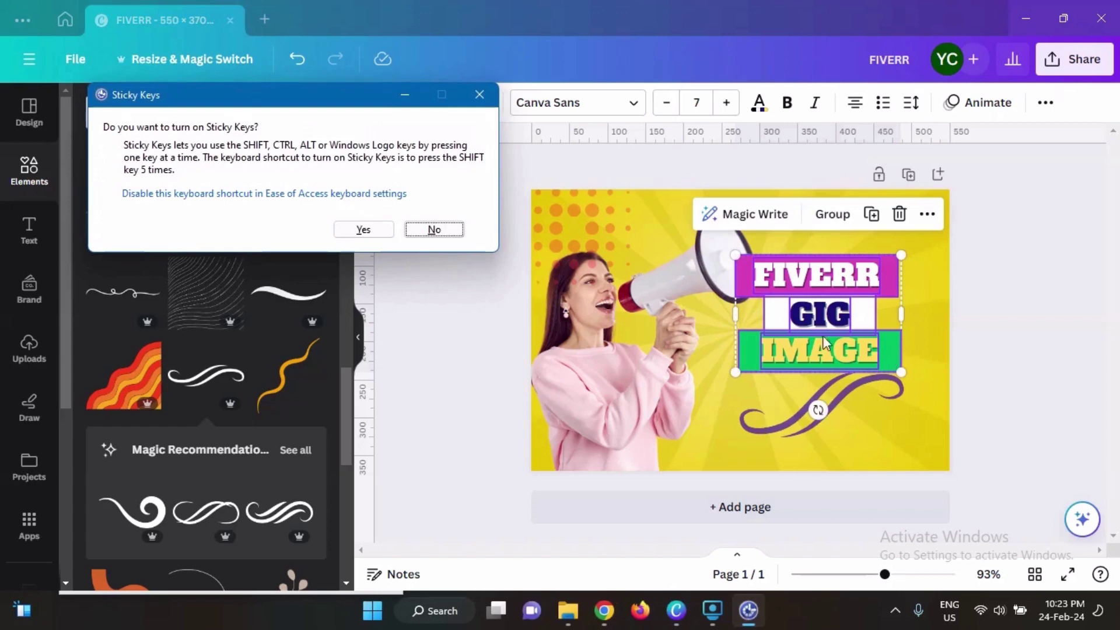
left_click(479, 95)
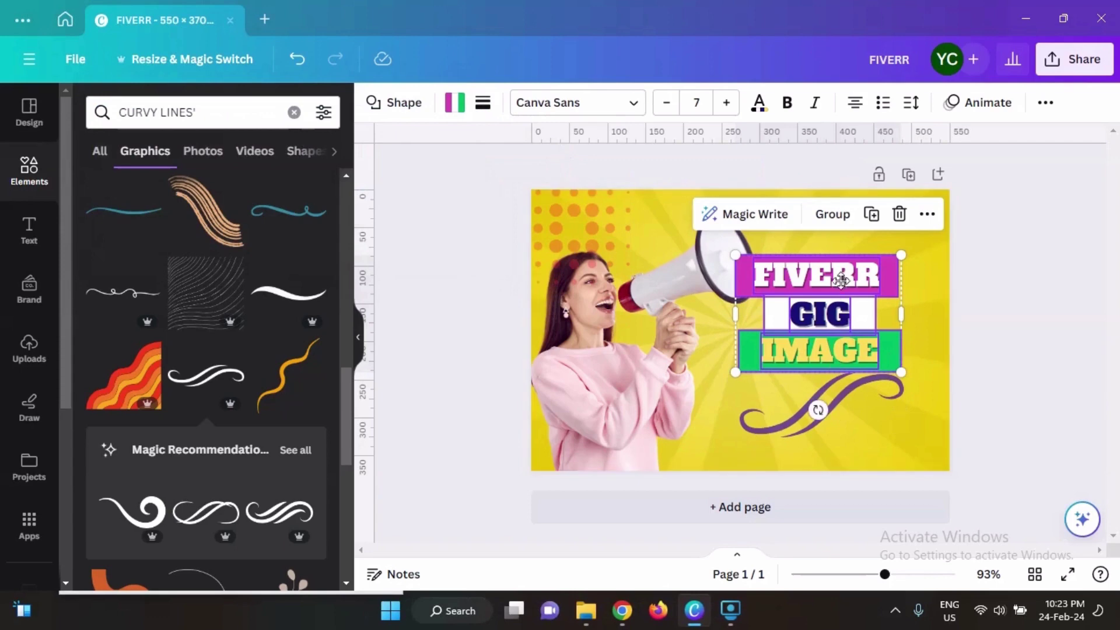
left_click_drag(830, 282, 862, 276)
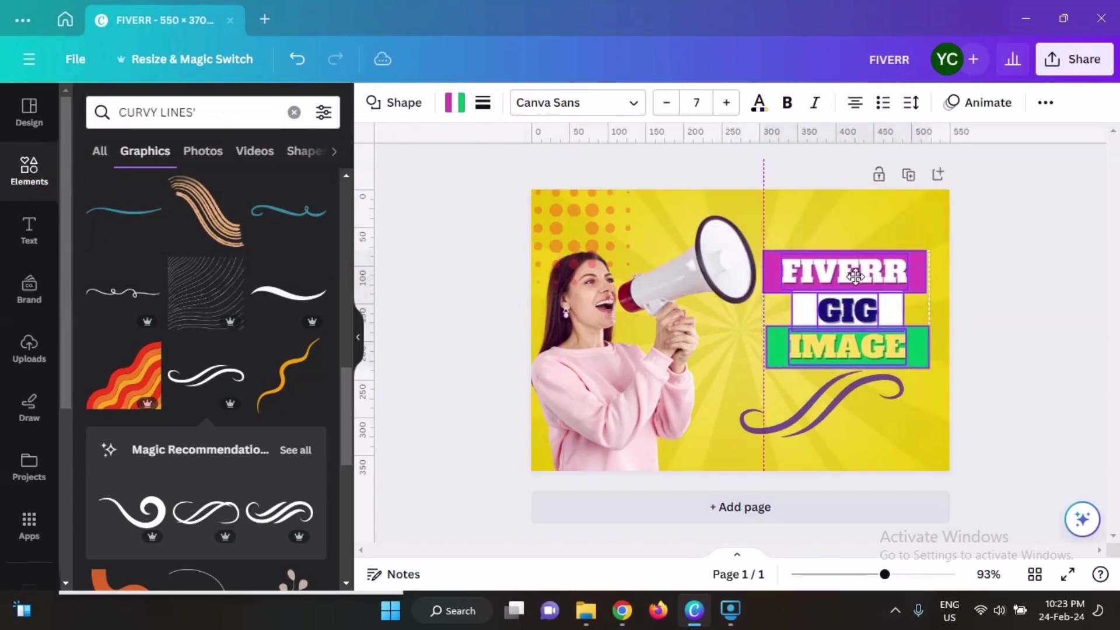
Step: Move the purple curvy swash down and right, aligning its frame's left edge with the green "IMAGE" bar
left_click(840, 393)
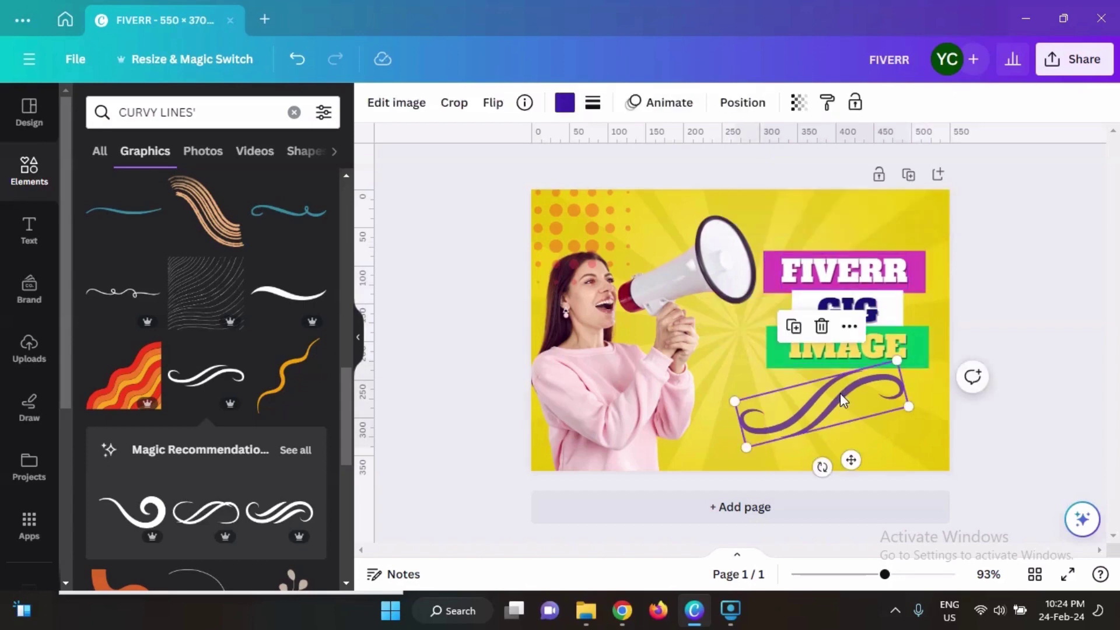
left_click_drag(840, 393, 870, 410)
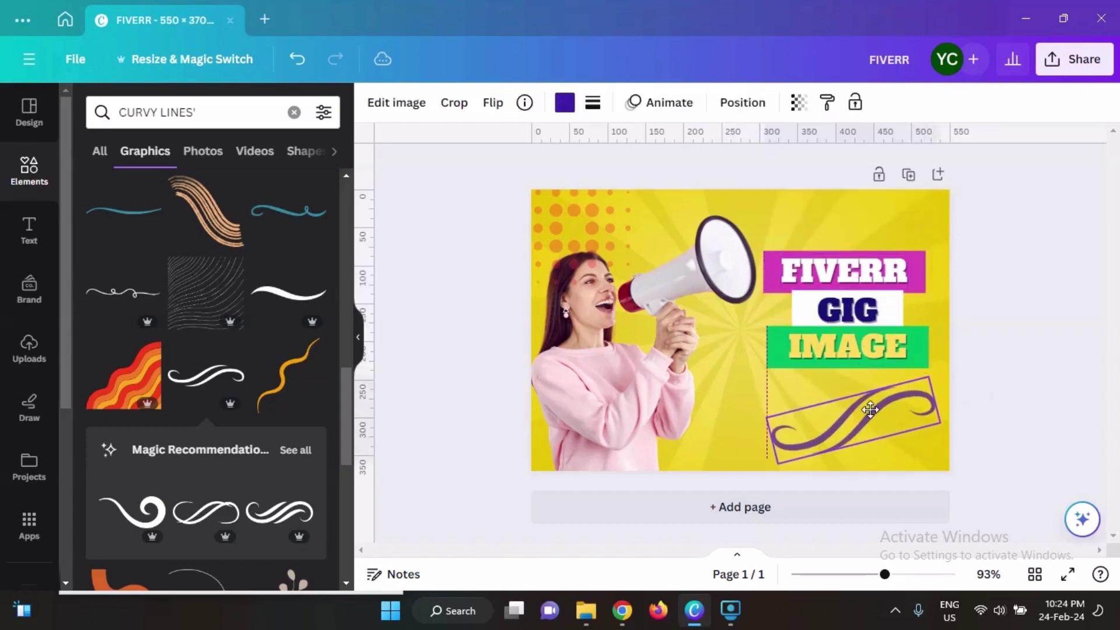
left_click(1004, 316)
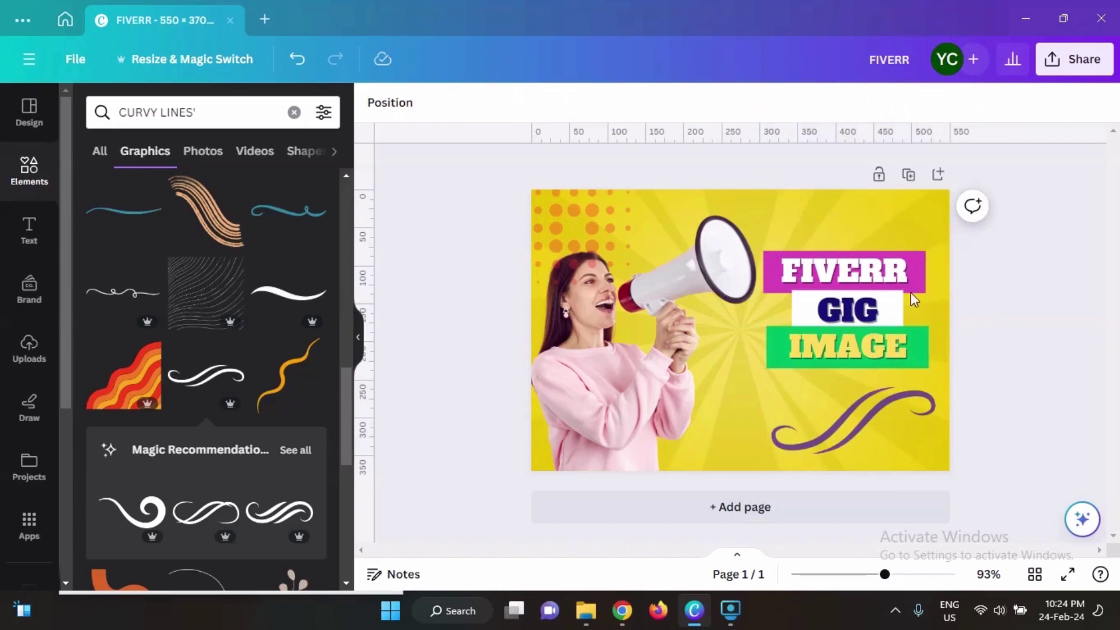
Step: Send the red dot pattern backward so it sits behind the megaphone woman's head
left_click(605, 228)
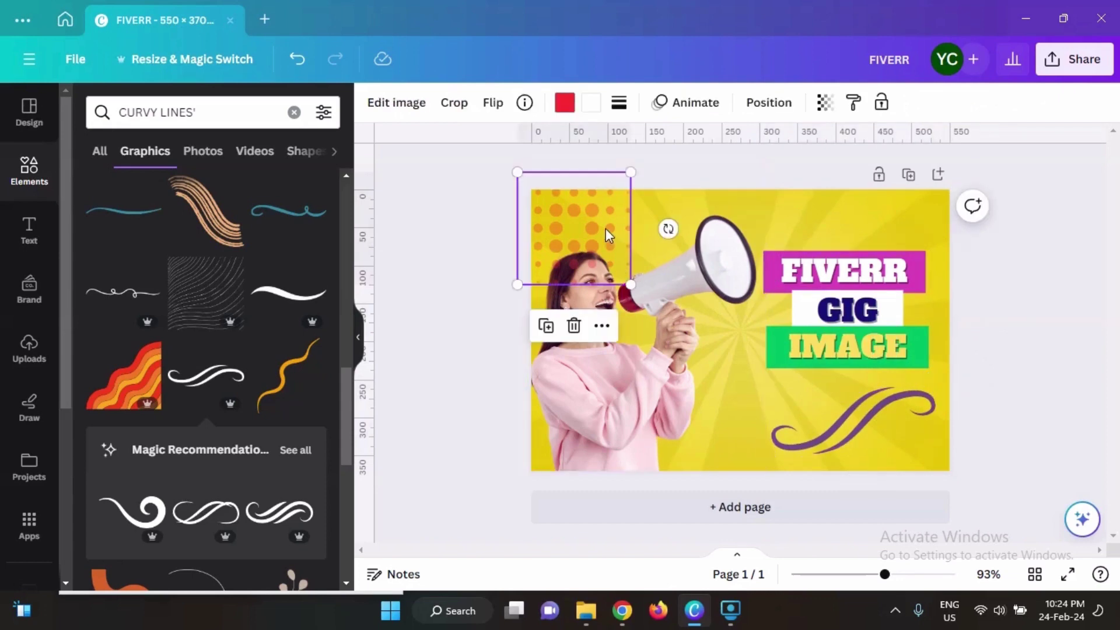
left_click(786, 106)
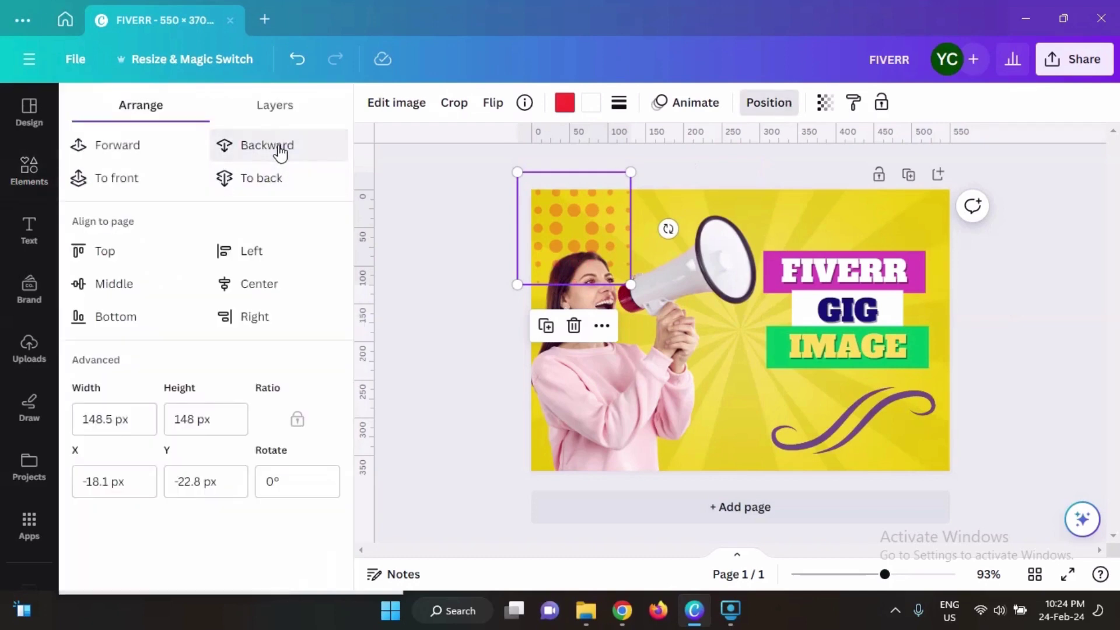
key("Escape")
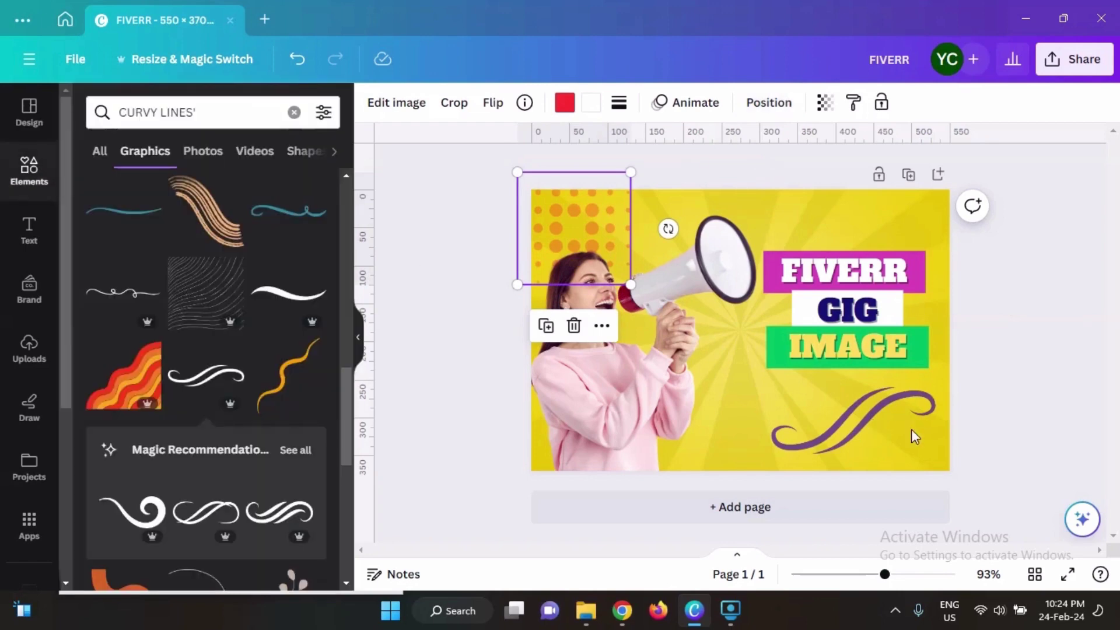
left_click(1036, 387)
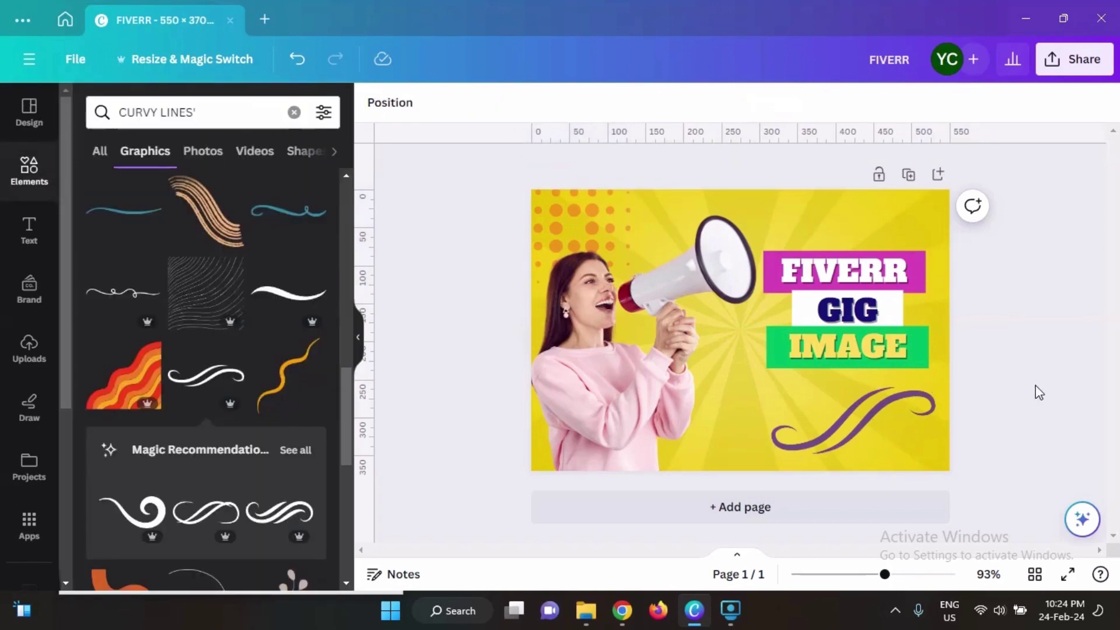